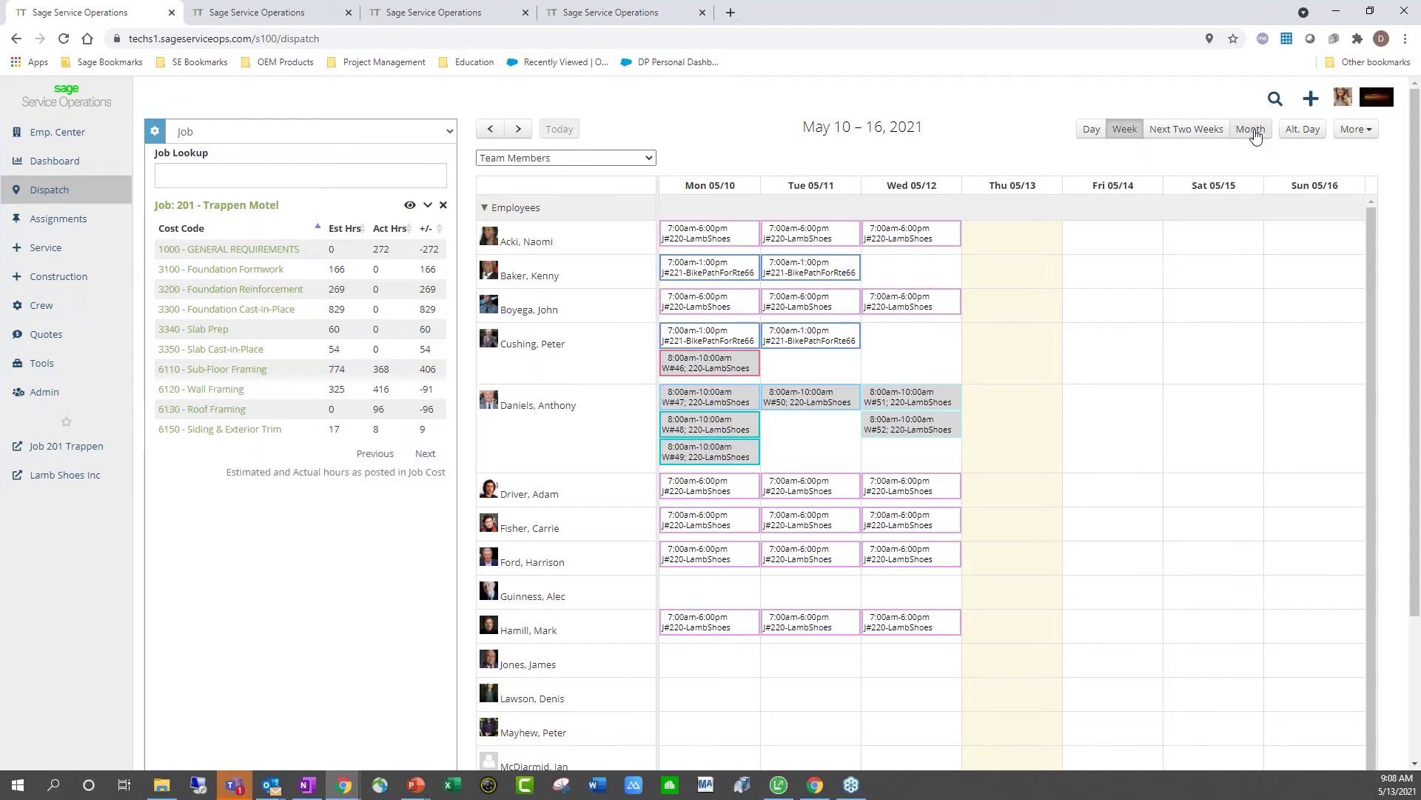
click(1252, 130)
click(649, 160)
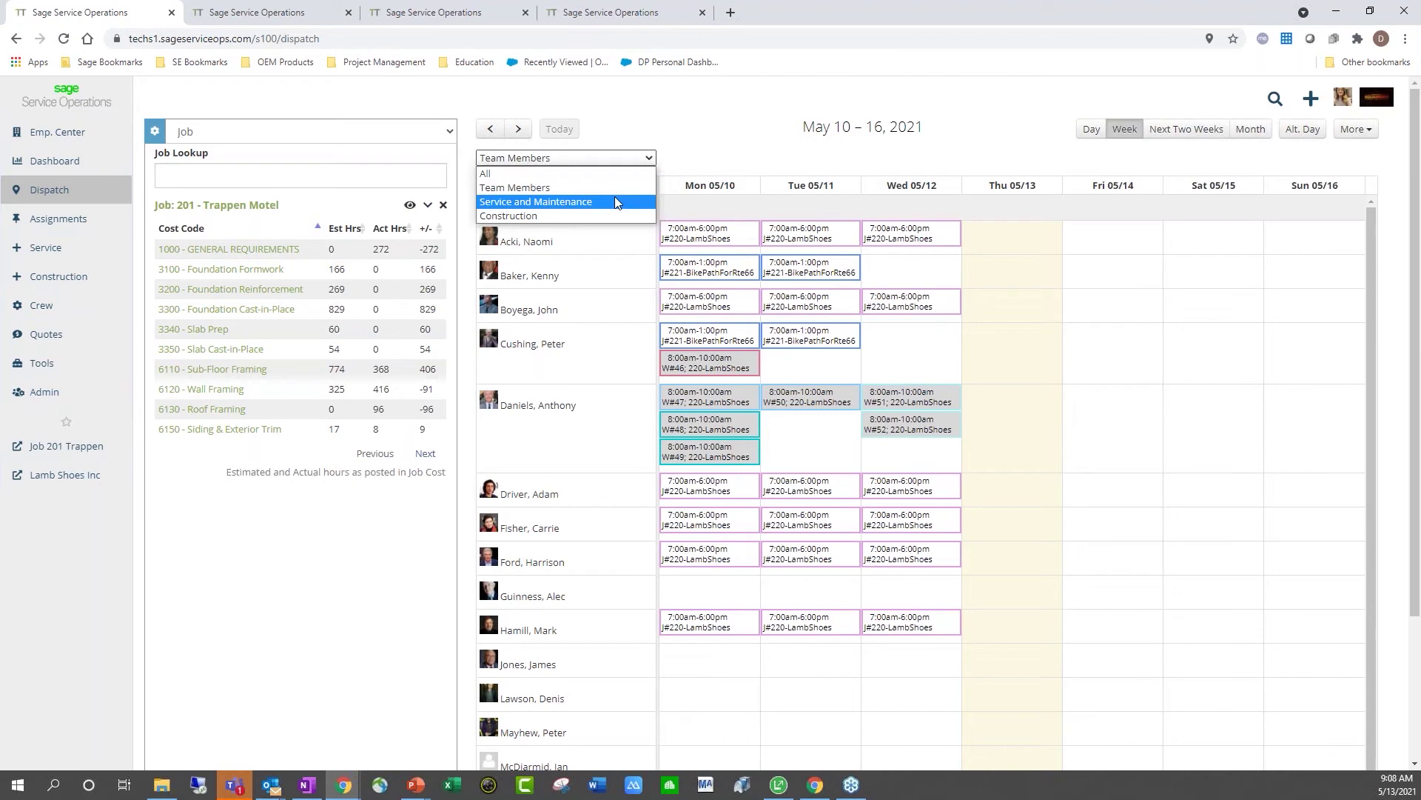
click(652, 156)
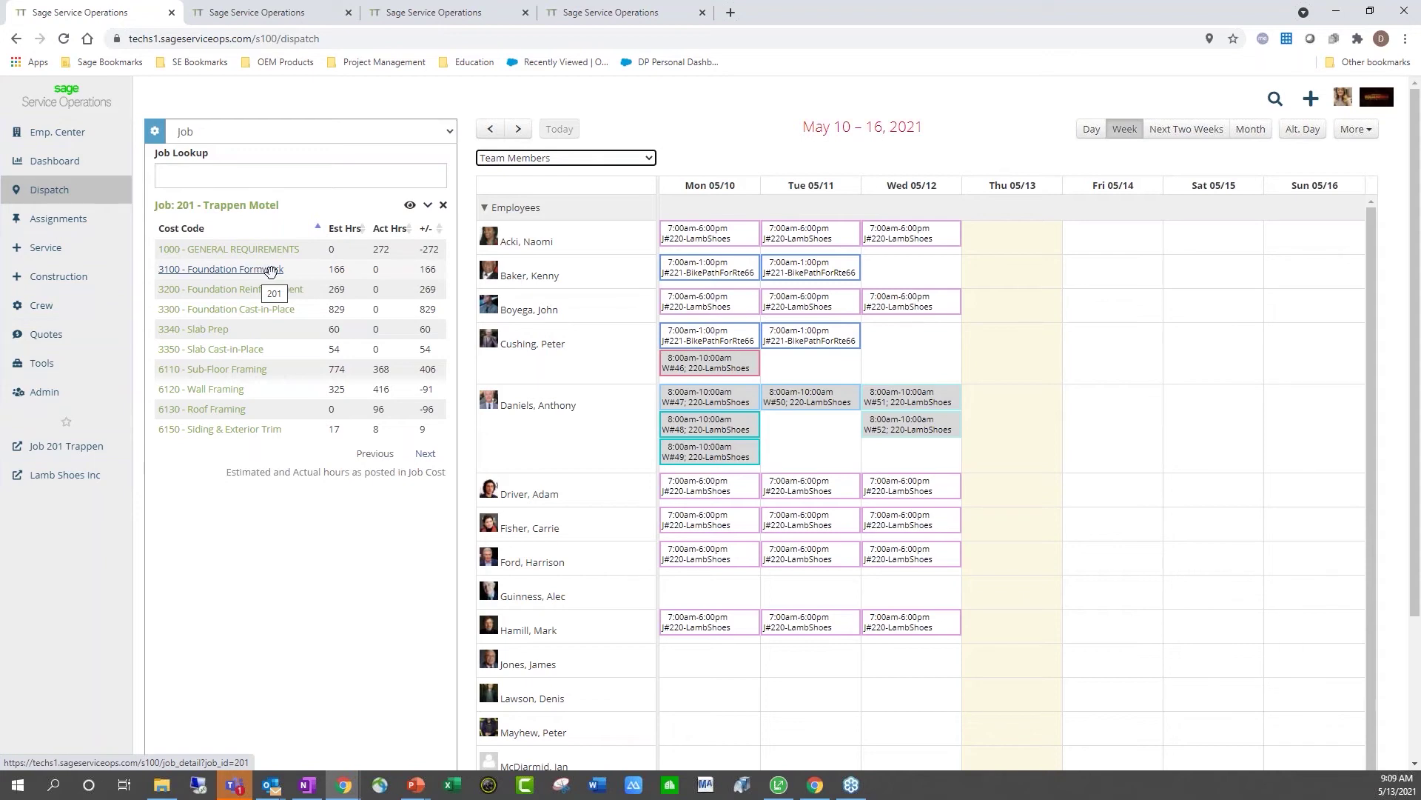
Step: Drop cost code 3100 Foundation Formwork onto Thursday 05/13, 7–9 am, then start a new assignment
drag(271, 271, 905, 345)
drag(909, 345, 1019, 354)
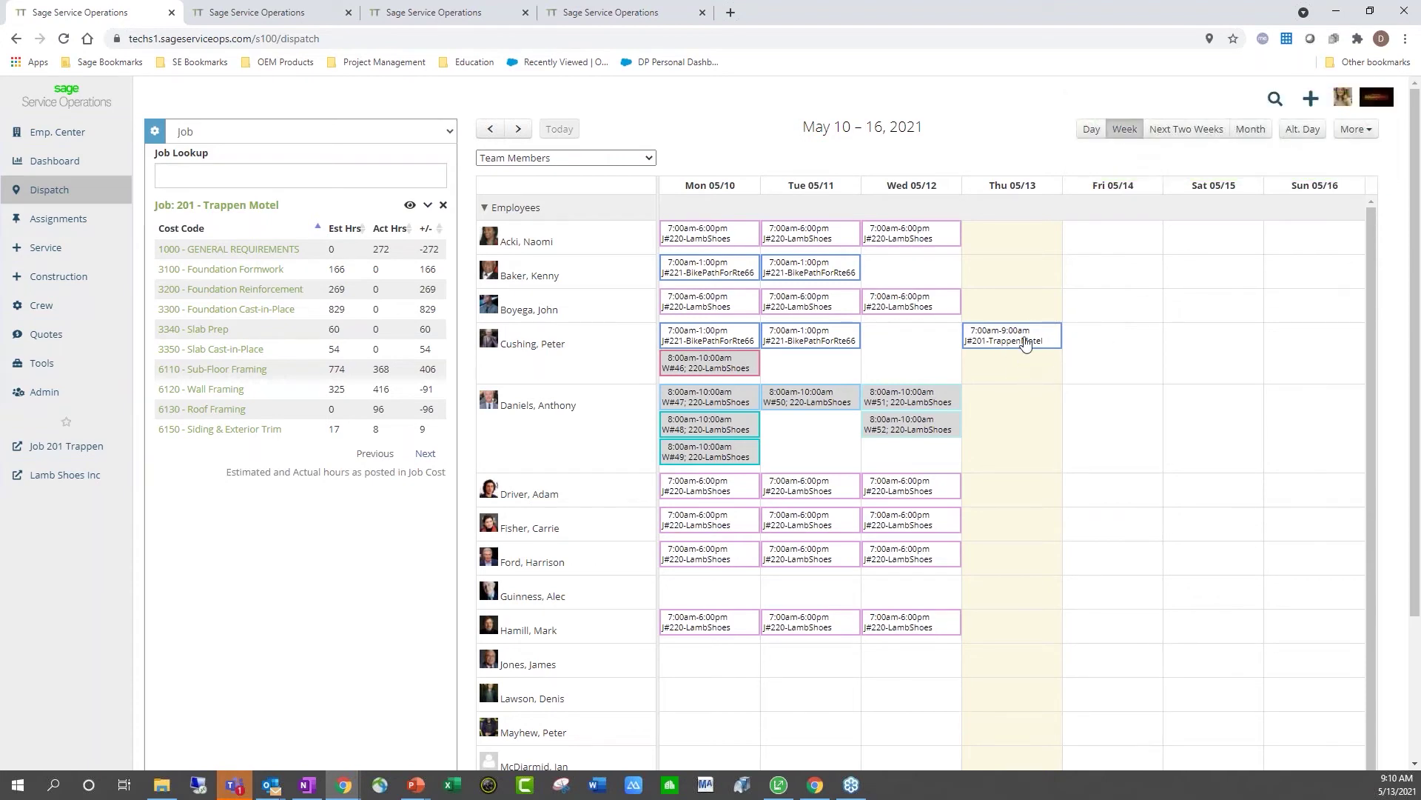
click(1049, 339)
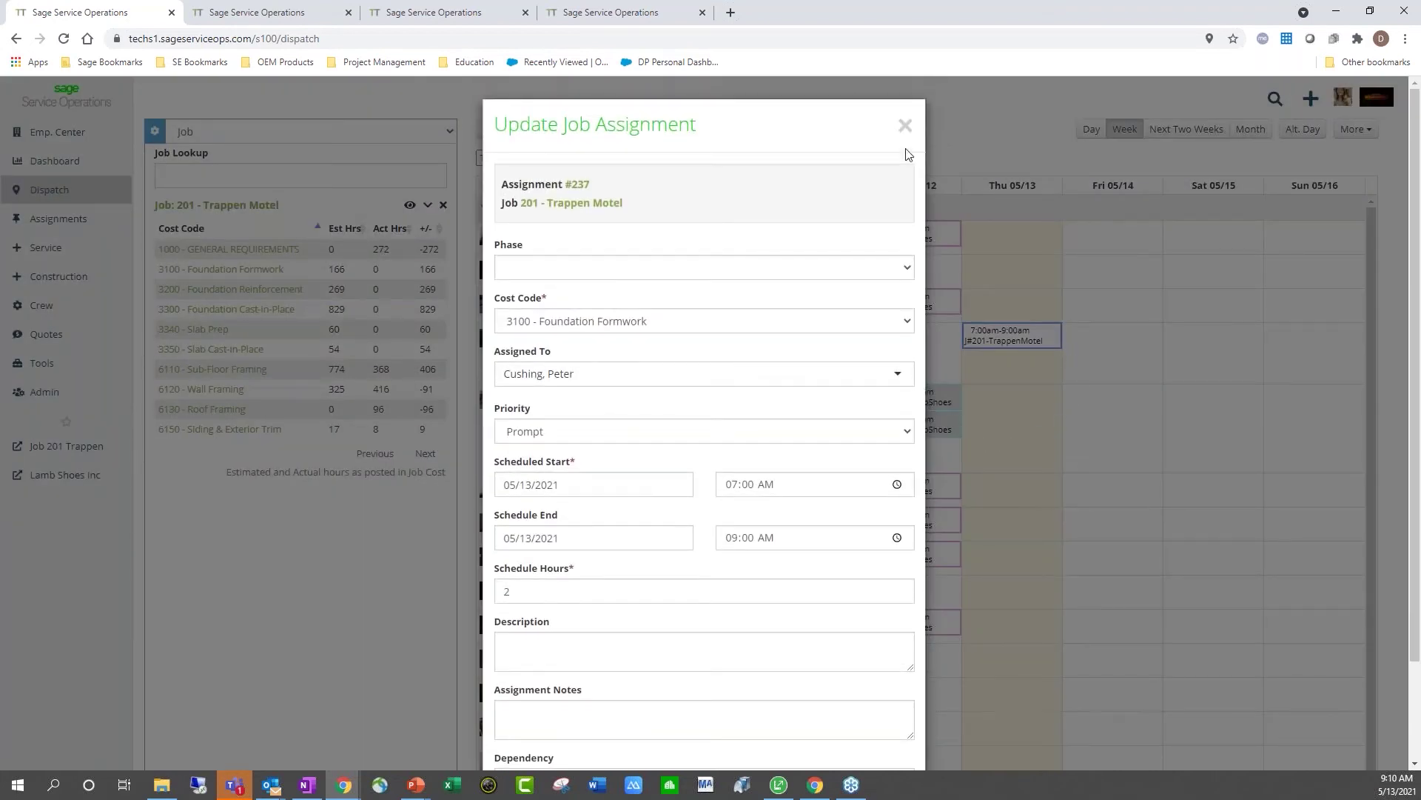
click(907, 126)
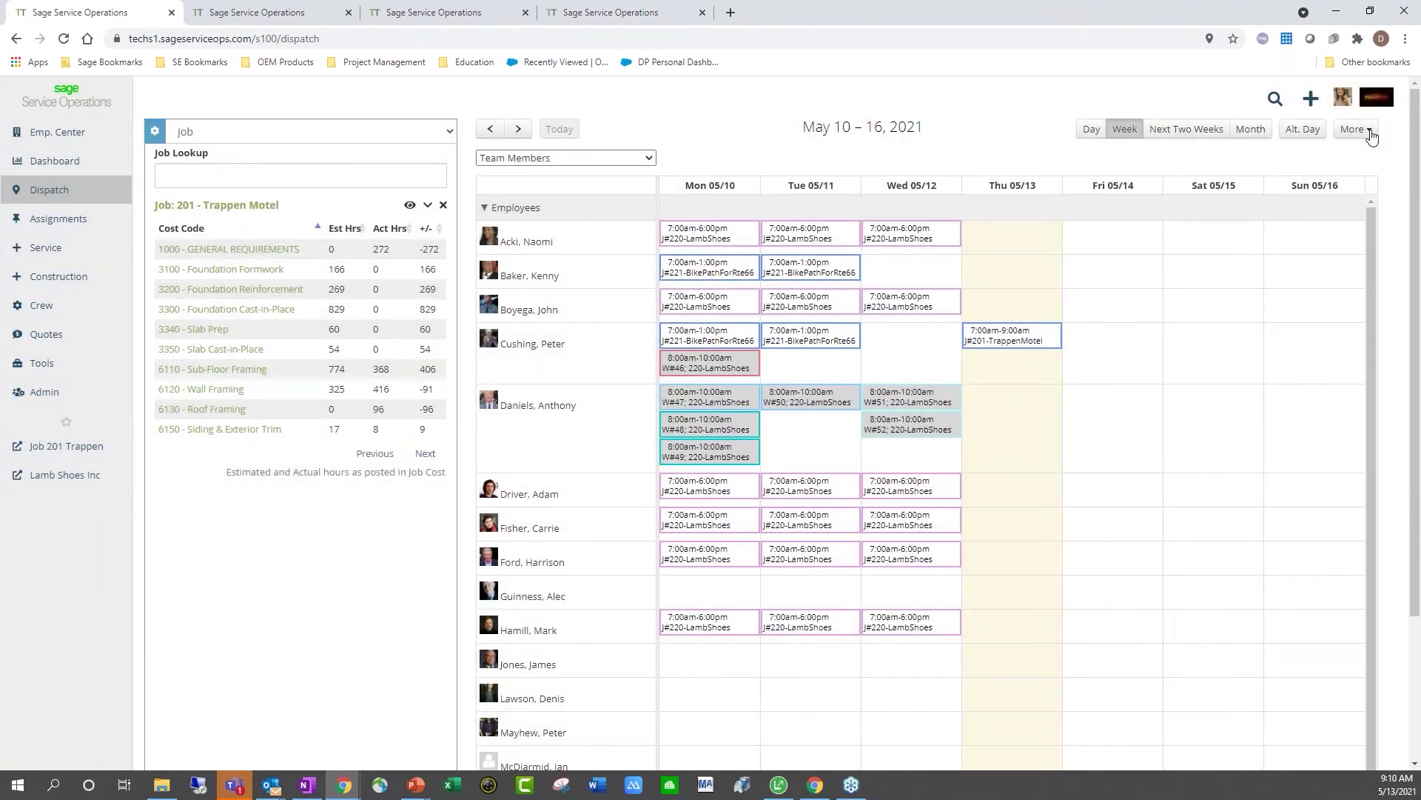
click(1371, 137)
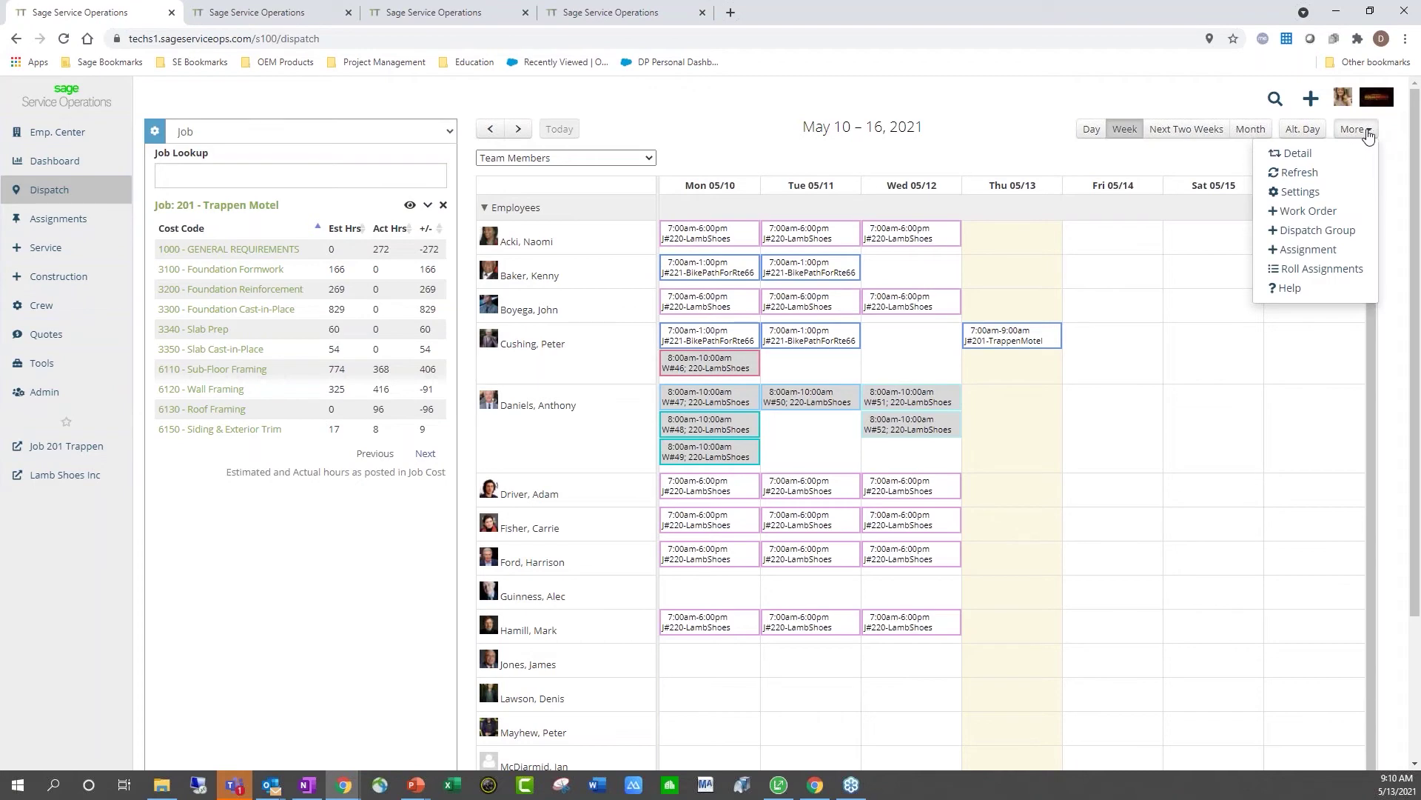
click(1310, 253)
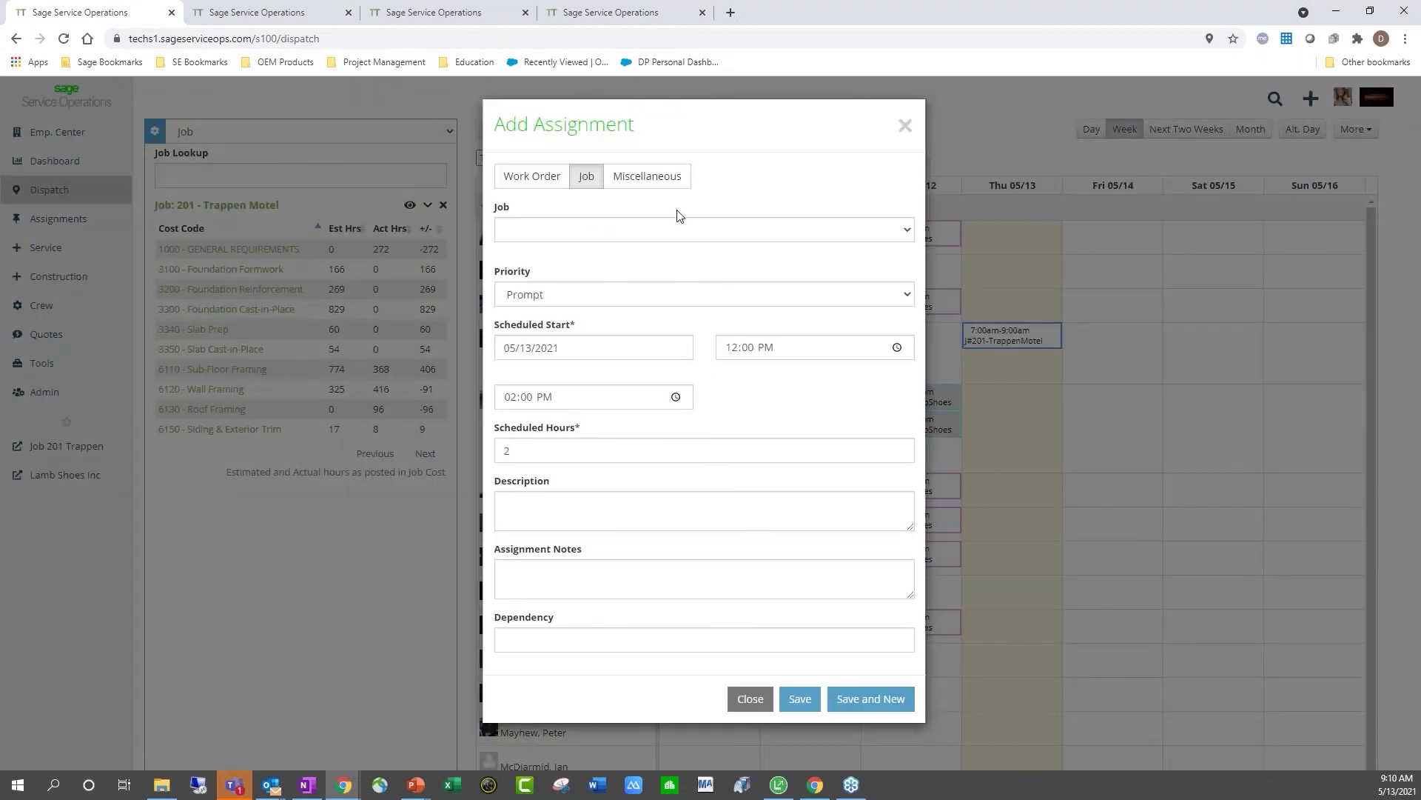
Step: Set Job to 201 - Trappen Motel, leave Phase blank, choose cost code 2400 - Road Work, and assign an employee
click(727, 232)
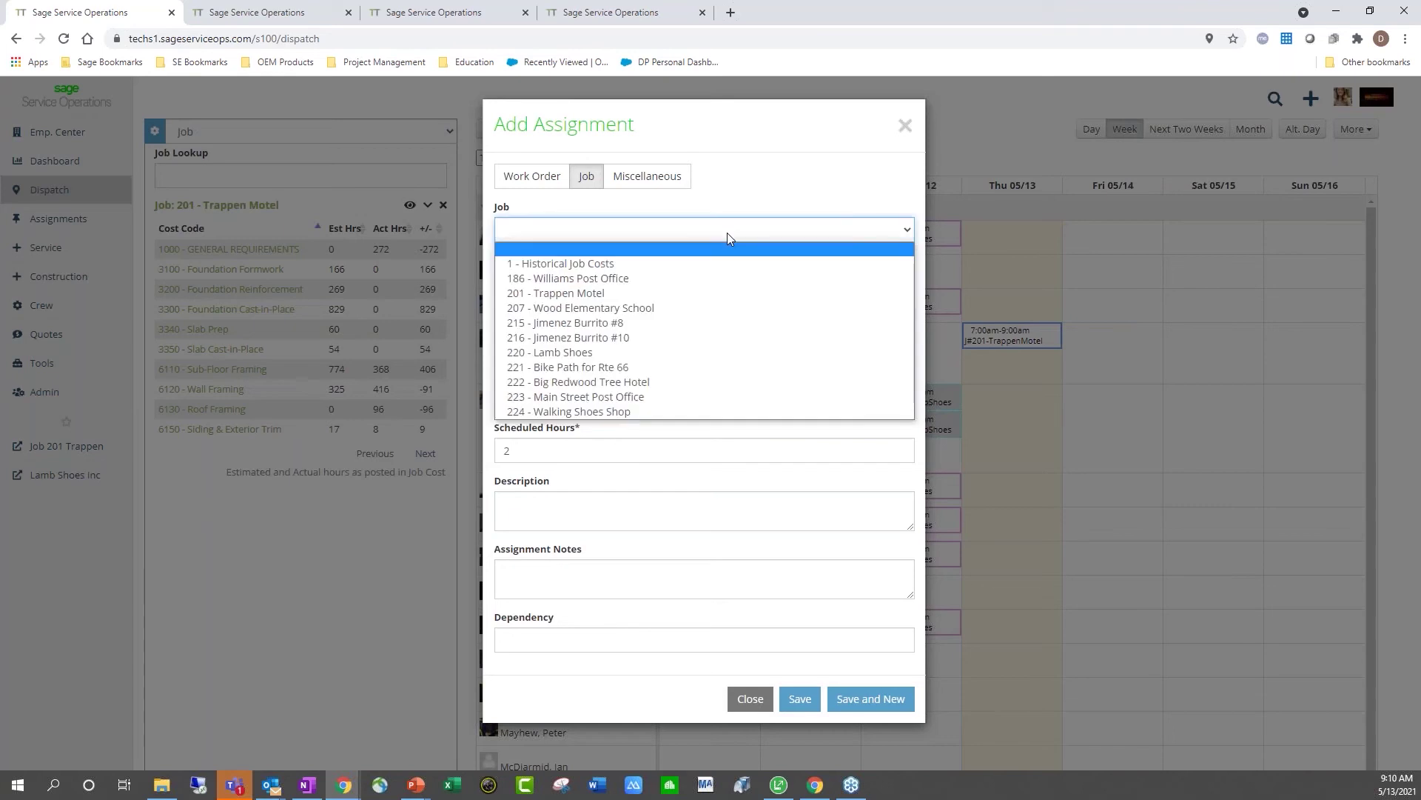
click(621, 292)
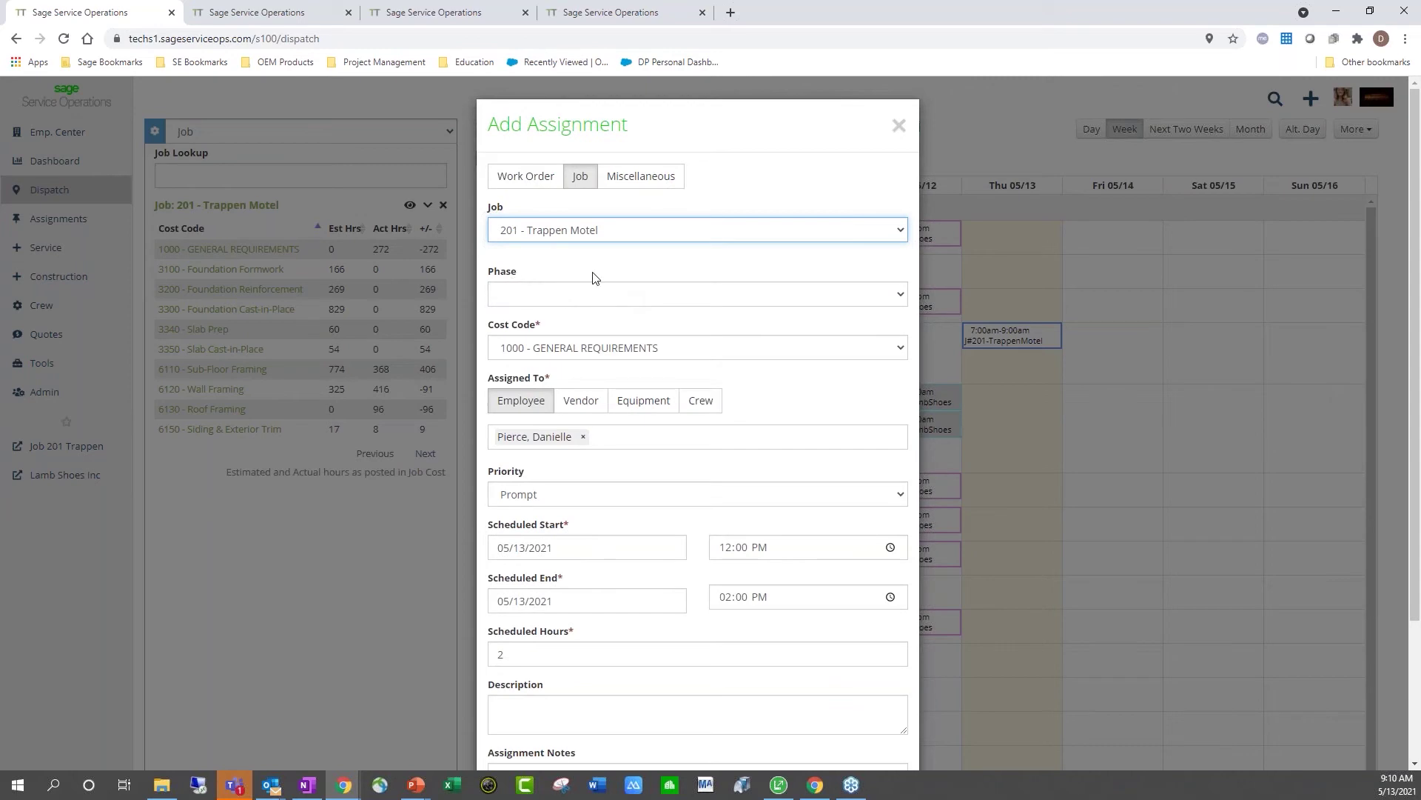
click(643, 302)
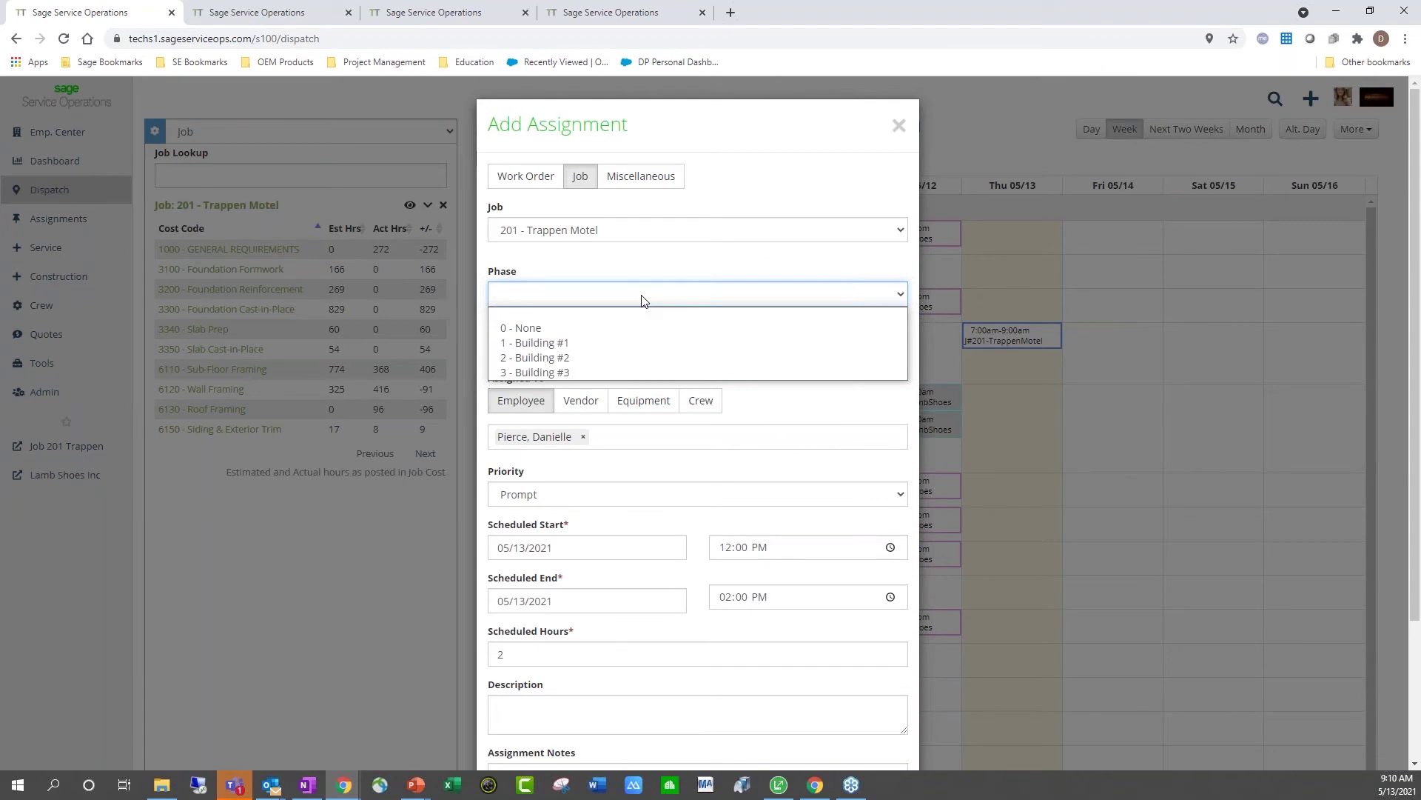
click(643, 300)
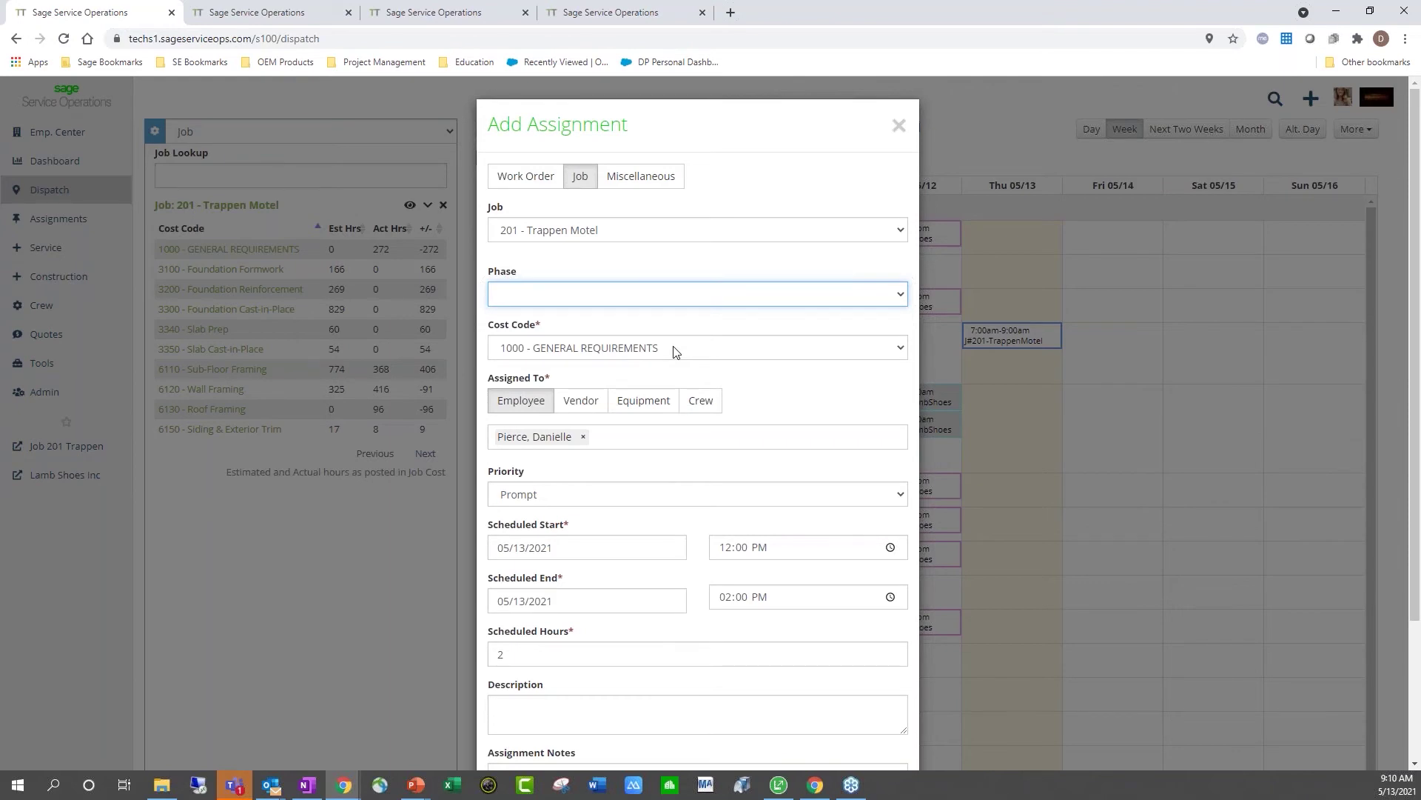
scroll(729, 342, down, 1)
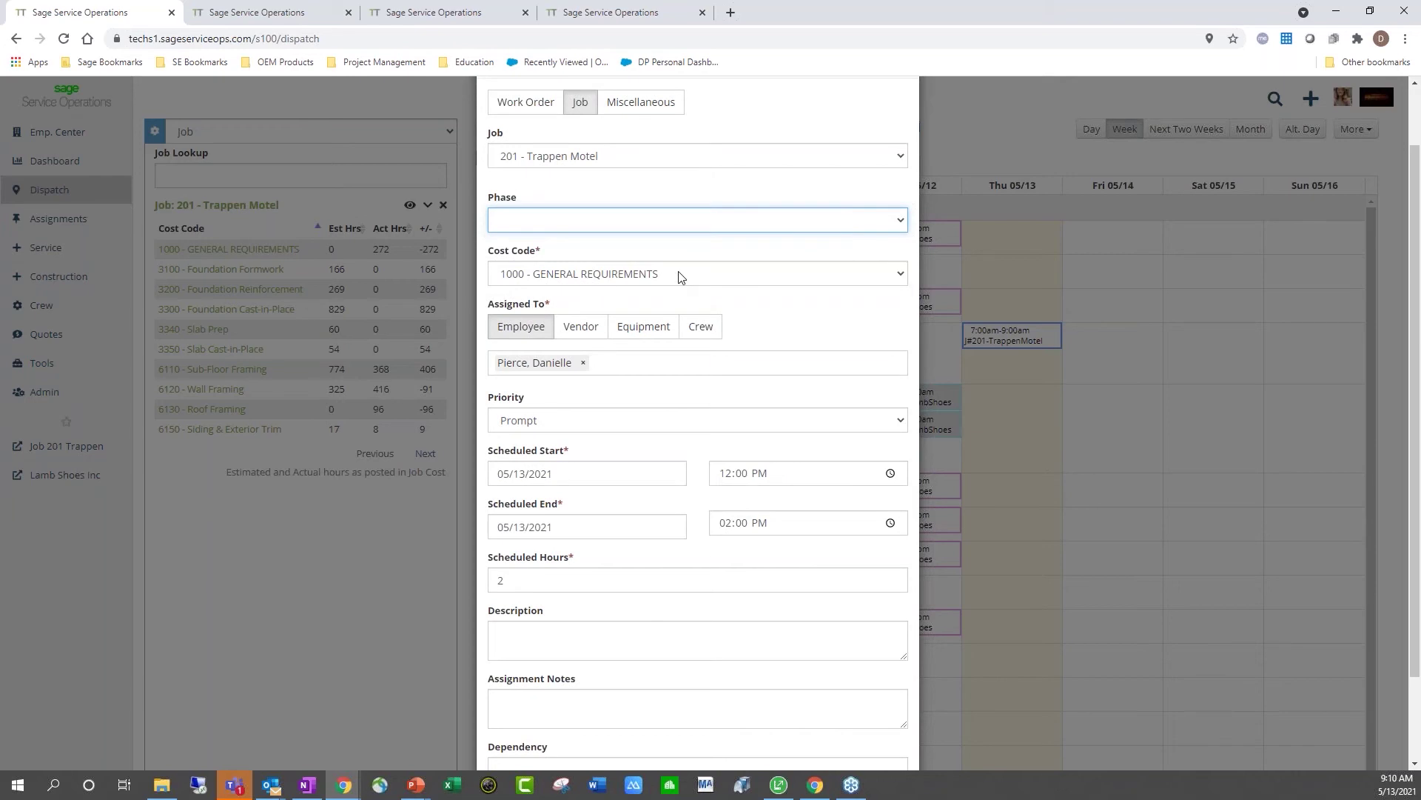
click(681, 274)
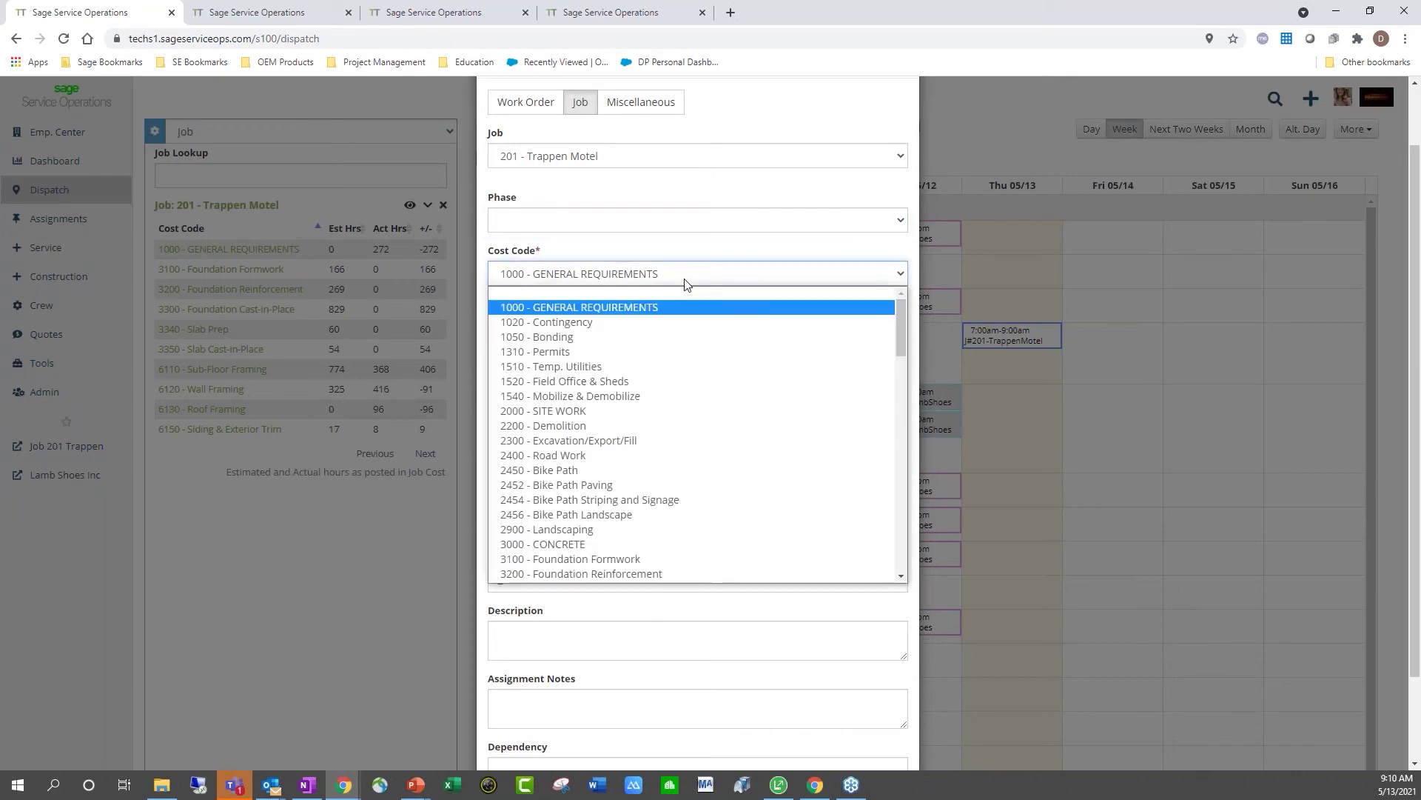
click(698, 461)
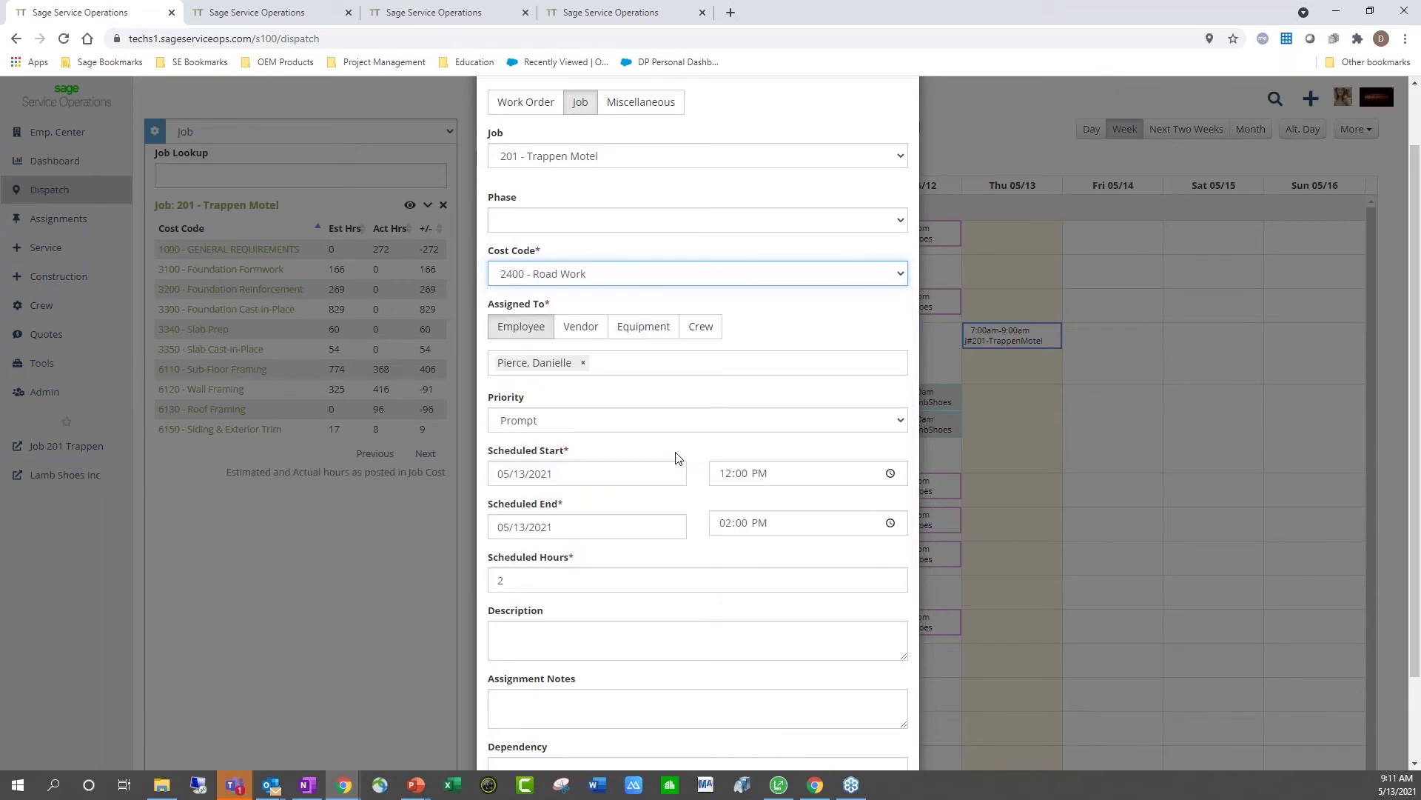
click(665, 367)
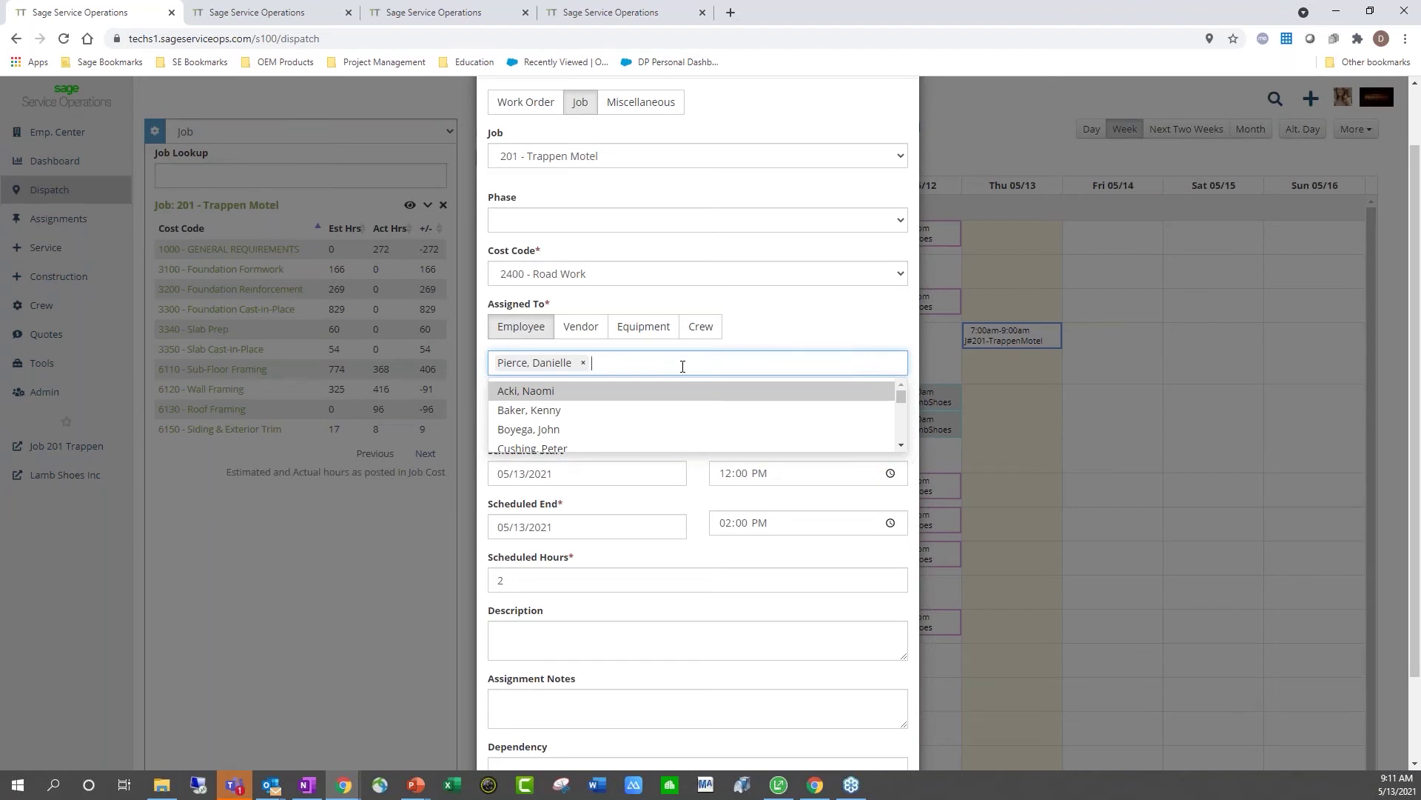
Step: Check the available crews, then add three more employees to Assigned To, four in total
click(698, 337)
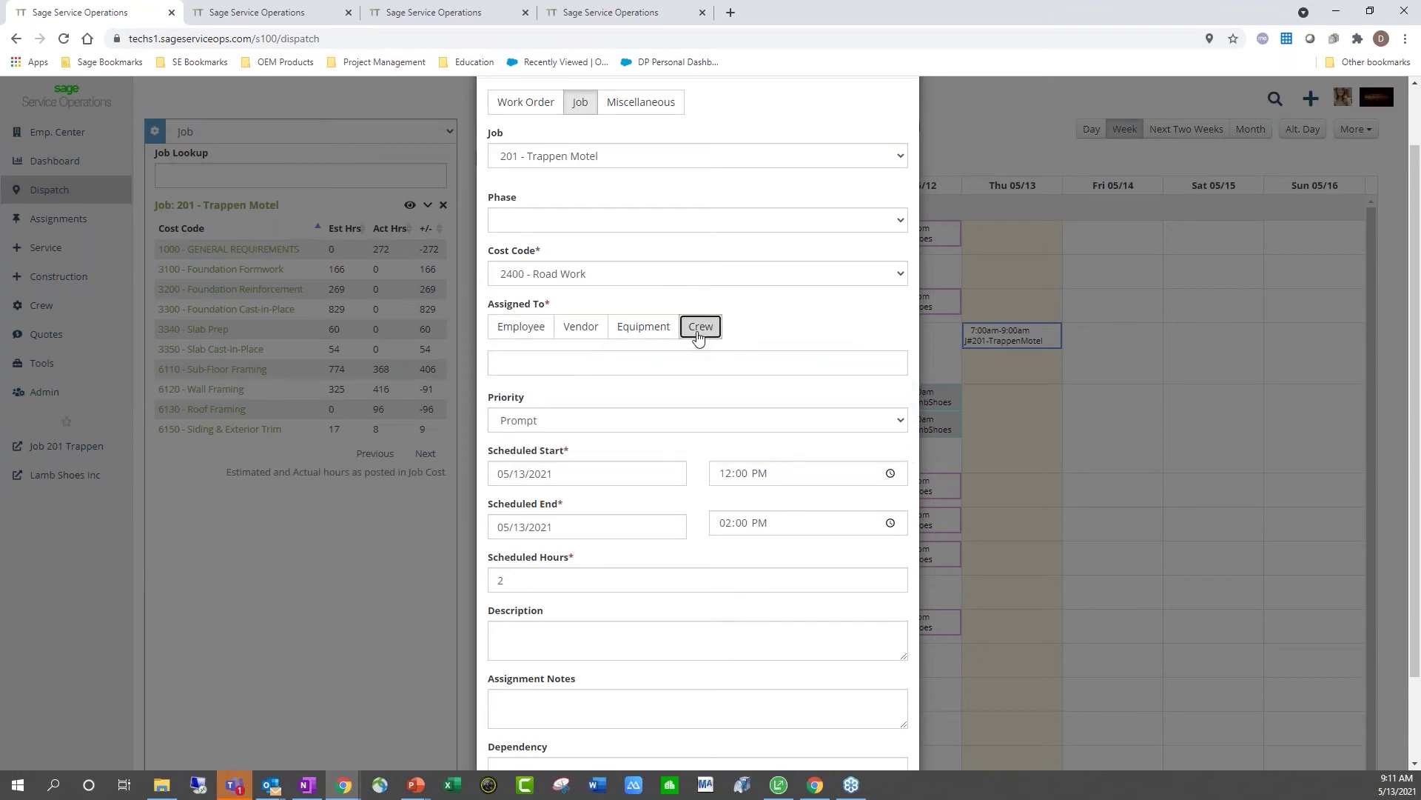
click(641, 369)
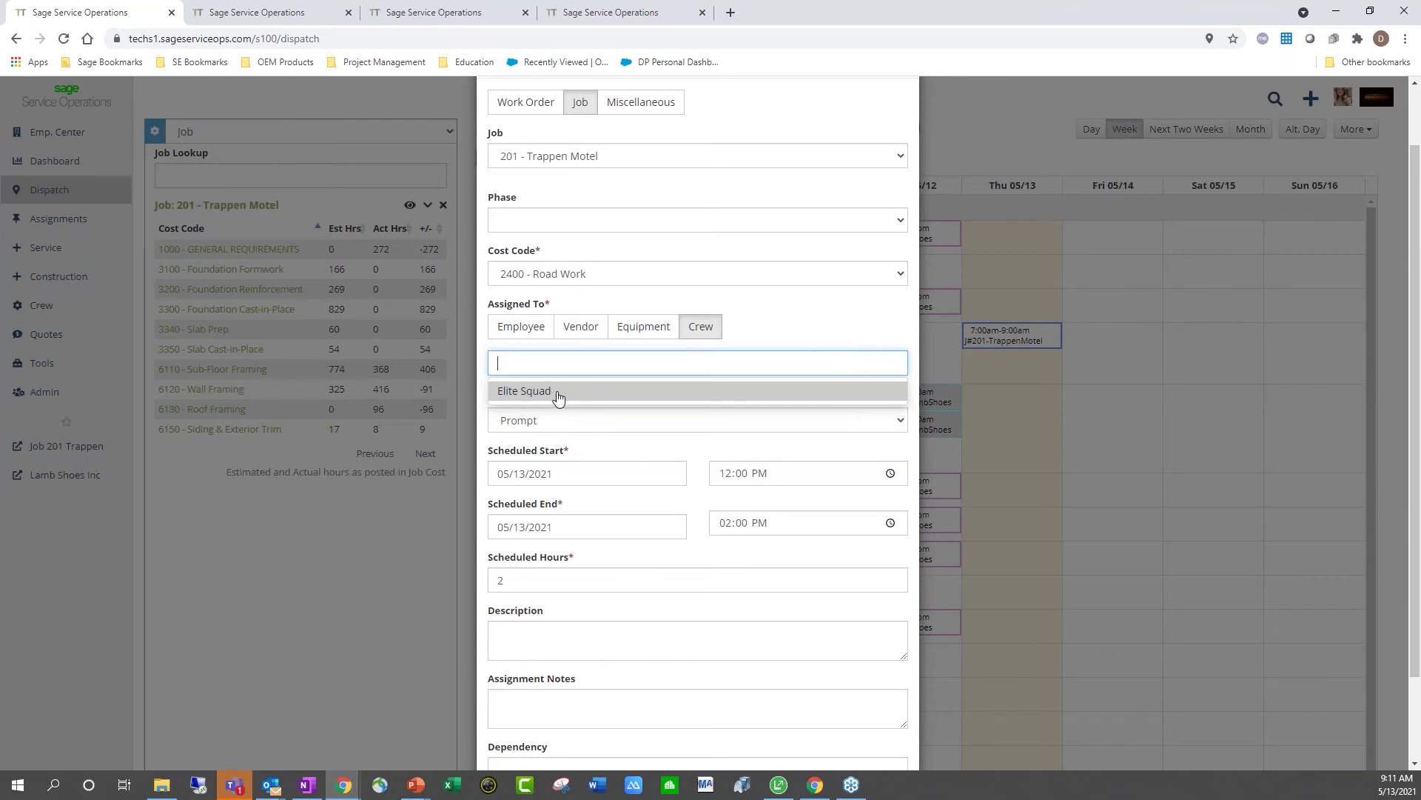
click(526, 329)
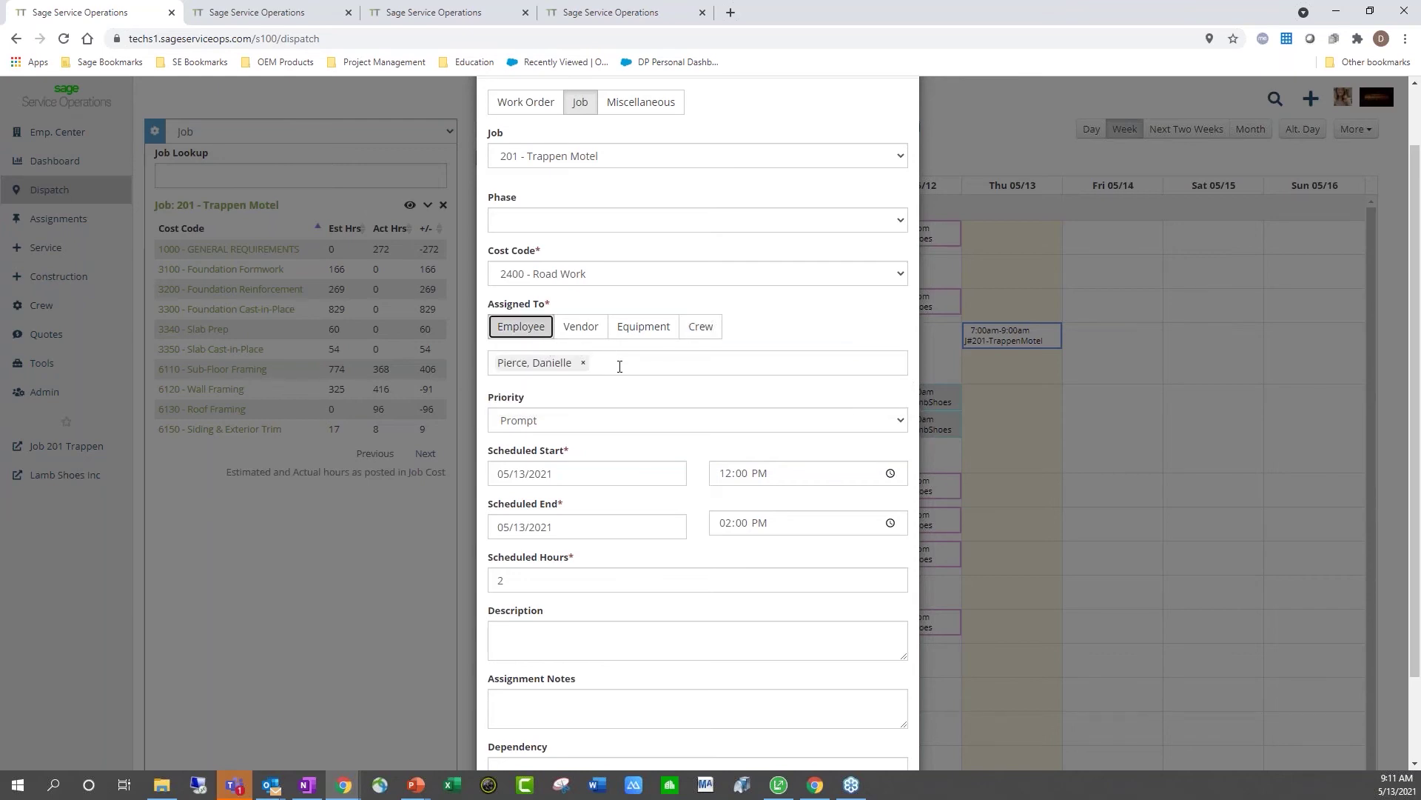
click(620, 366)
click(568, 411)
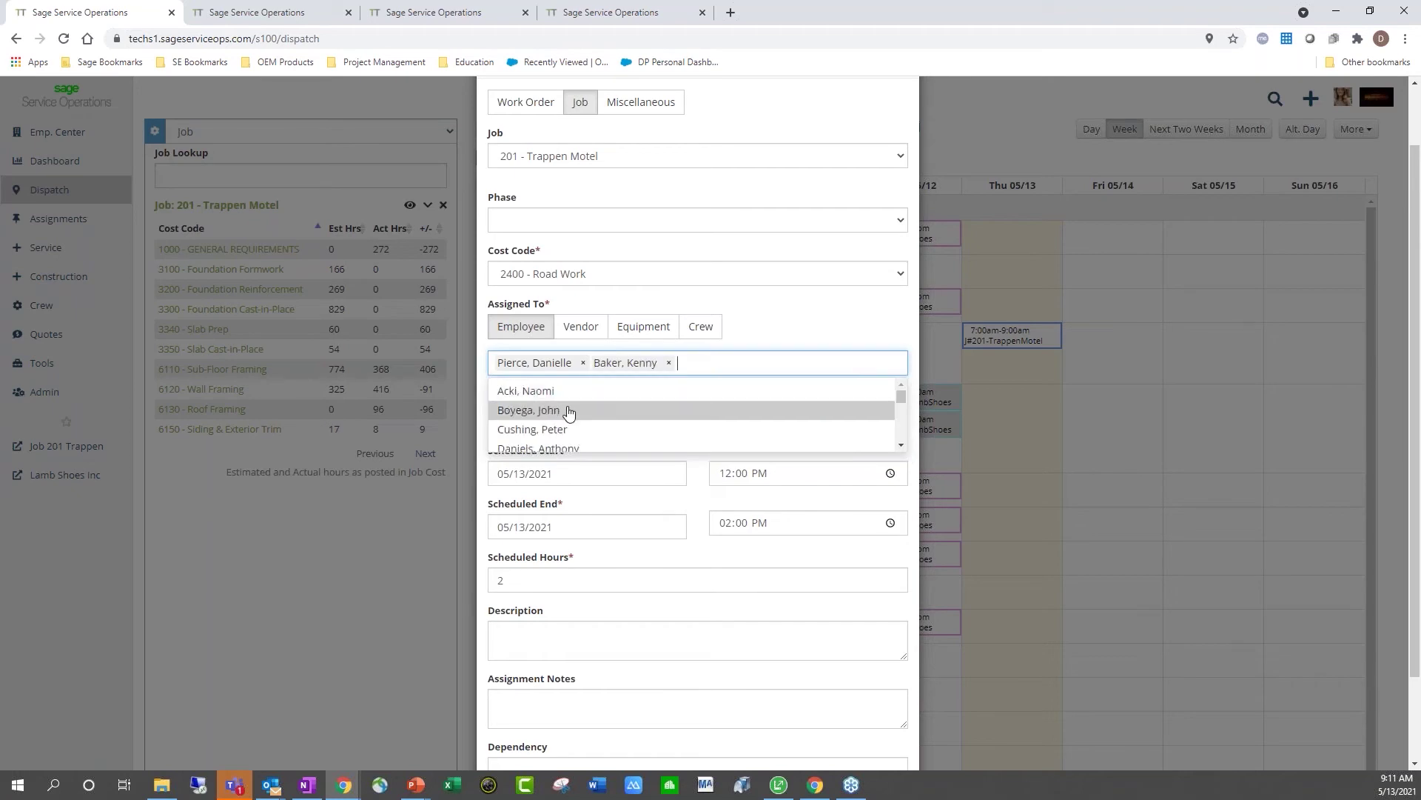
click(569, 411)
click(569, 411)
click(830, 311)
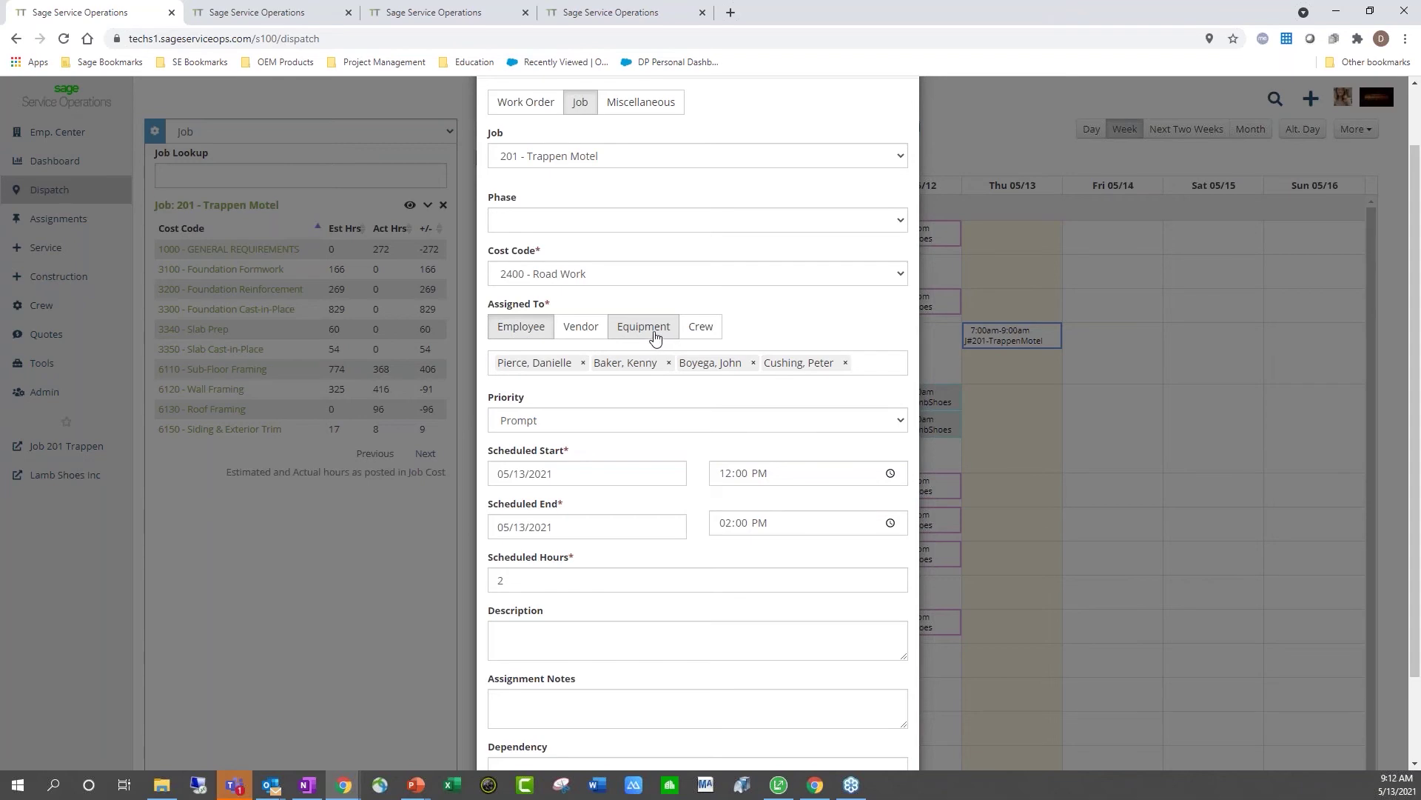
Step: Set the assignment's priority to Urgent and its scheduled start time to 08:00 AM
scroll(655, 336, down, 3)
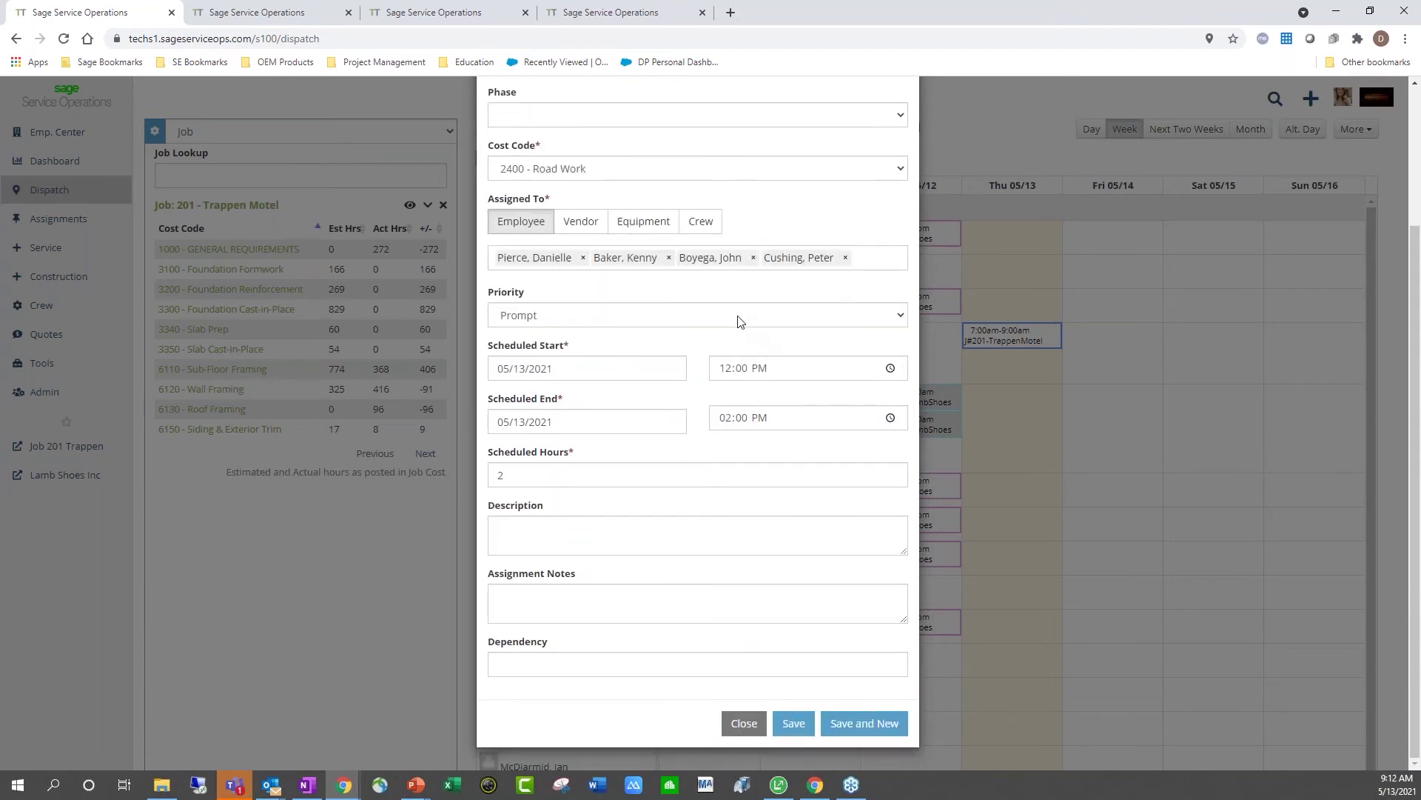
click(646, 325)
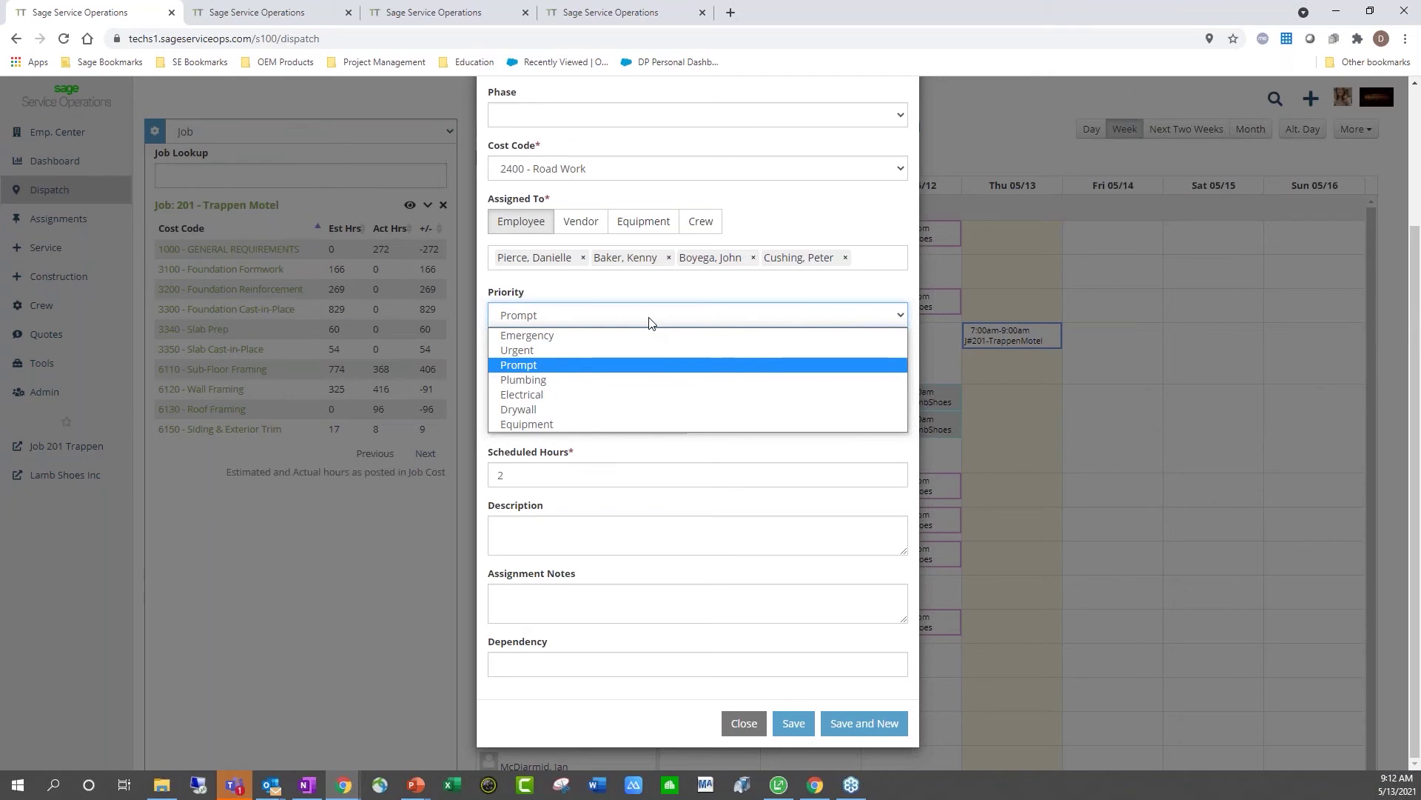
click(527, 351)
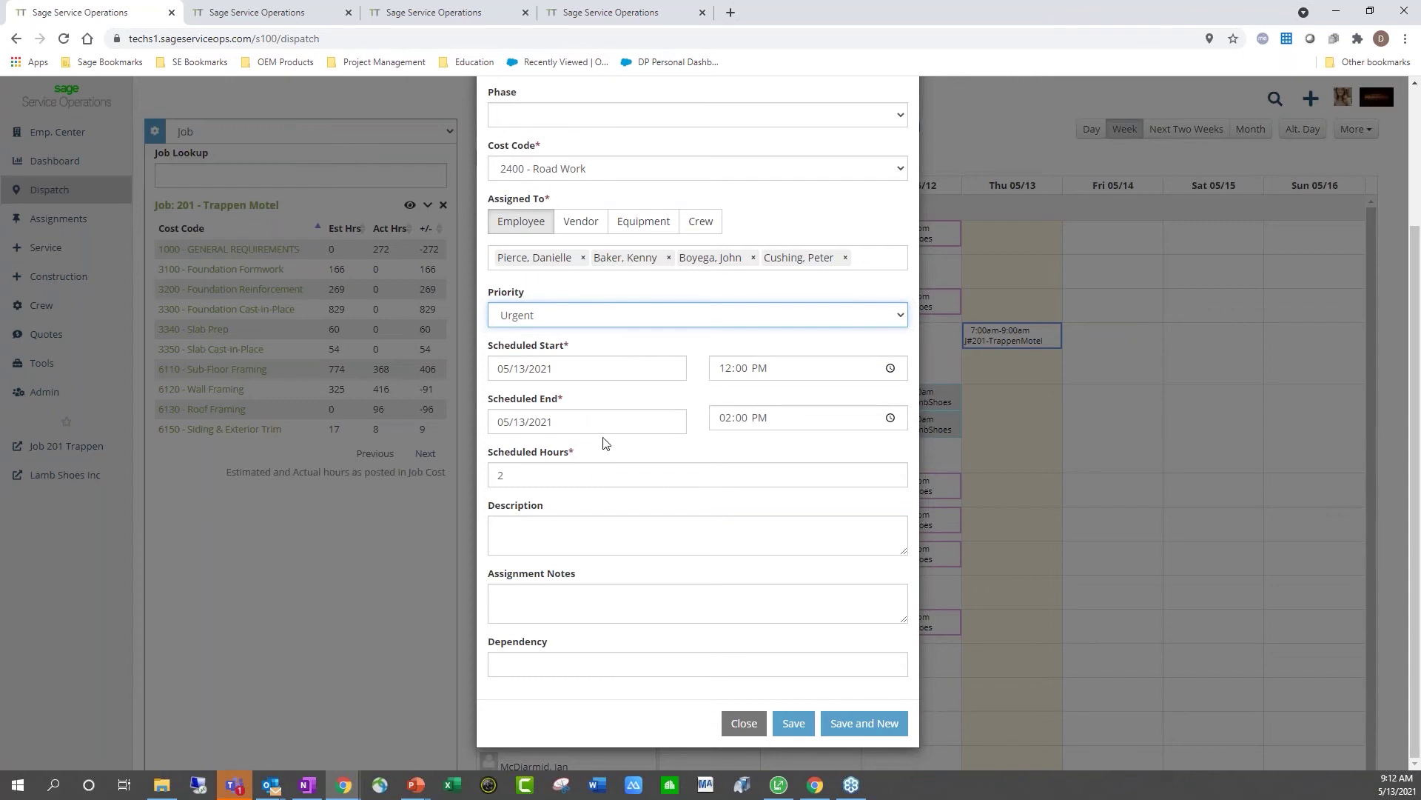
click(891, 368)
scroll(739, 457, down, 2)
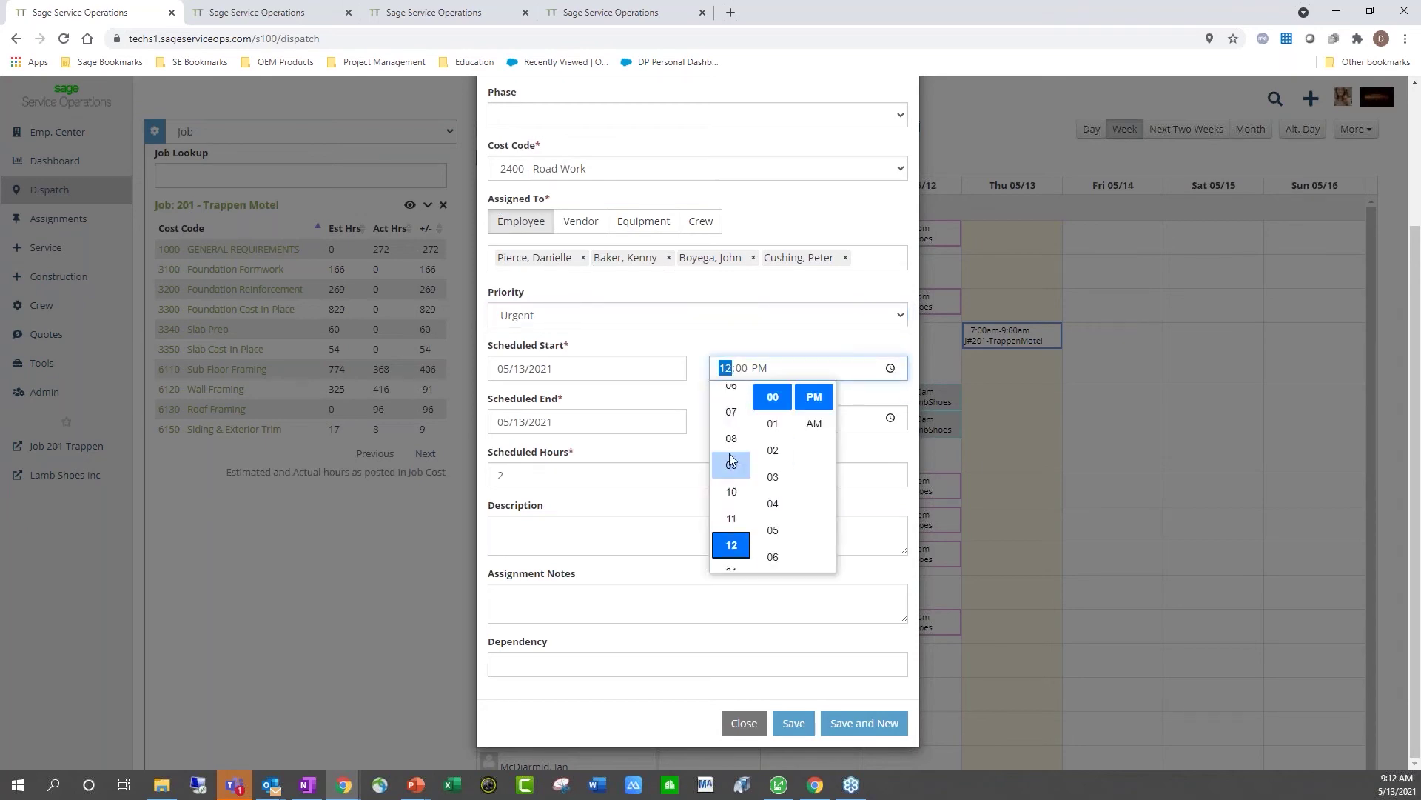
click(730, 438)
click(814, 422)
click(844, 396)
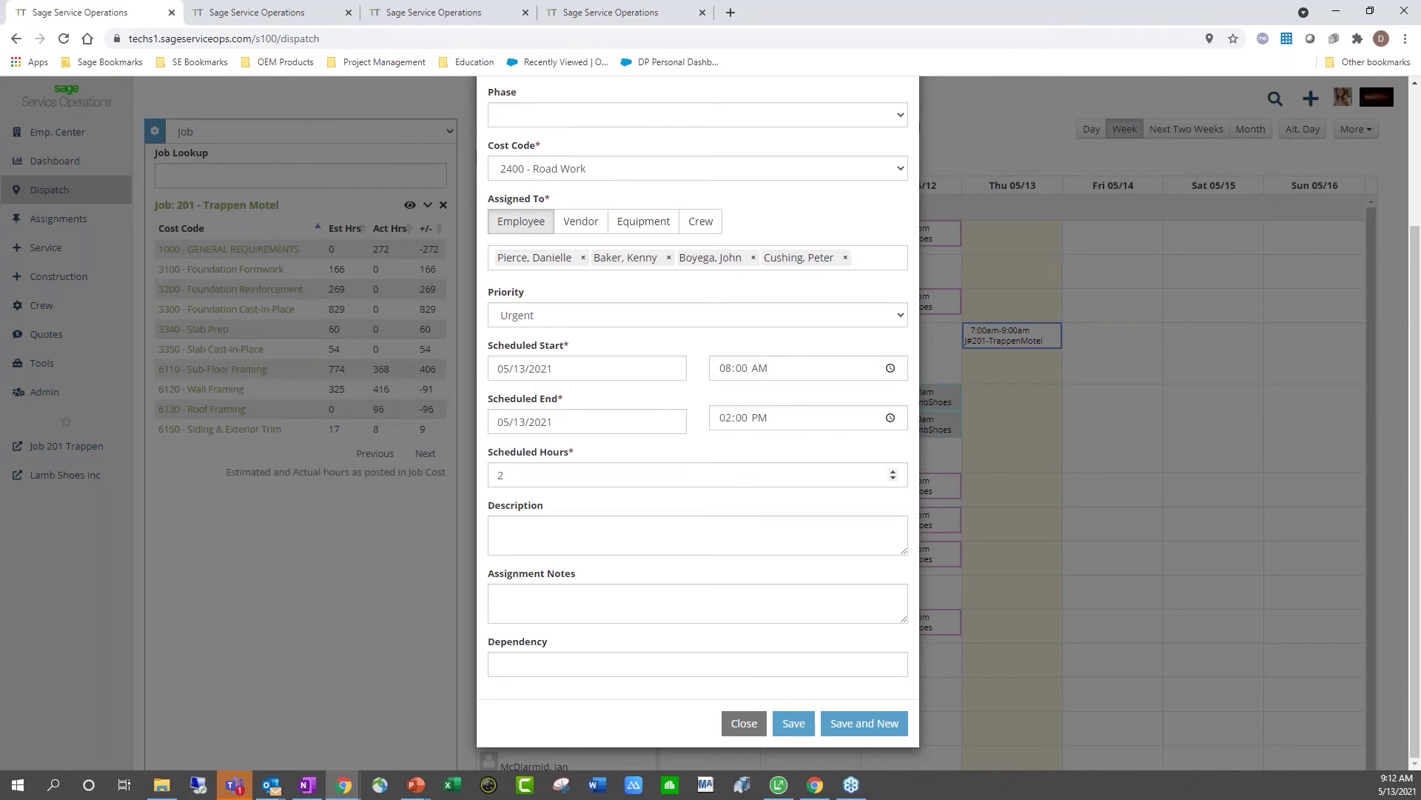
Step: Set scheduled hours to 5 and save the assignment
click(503, 475)
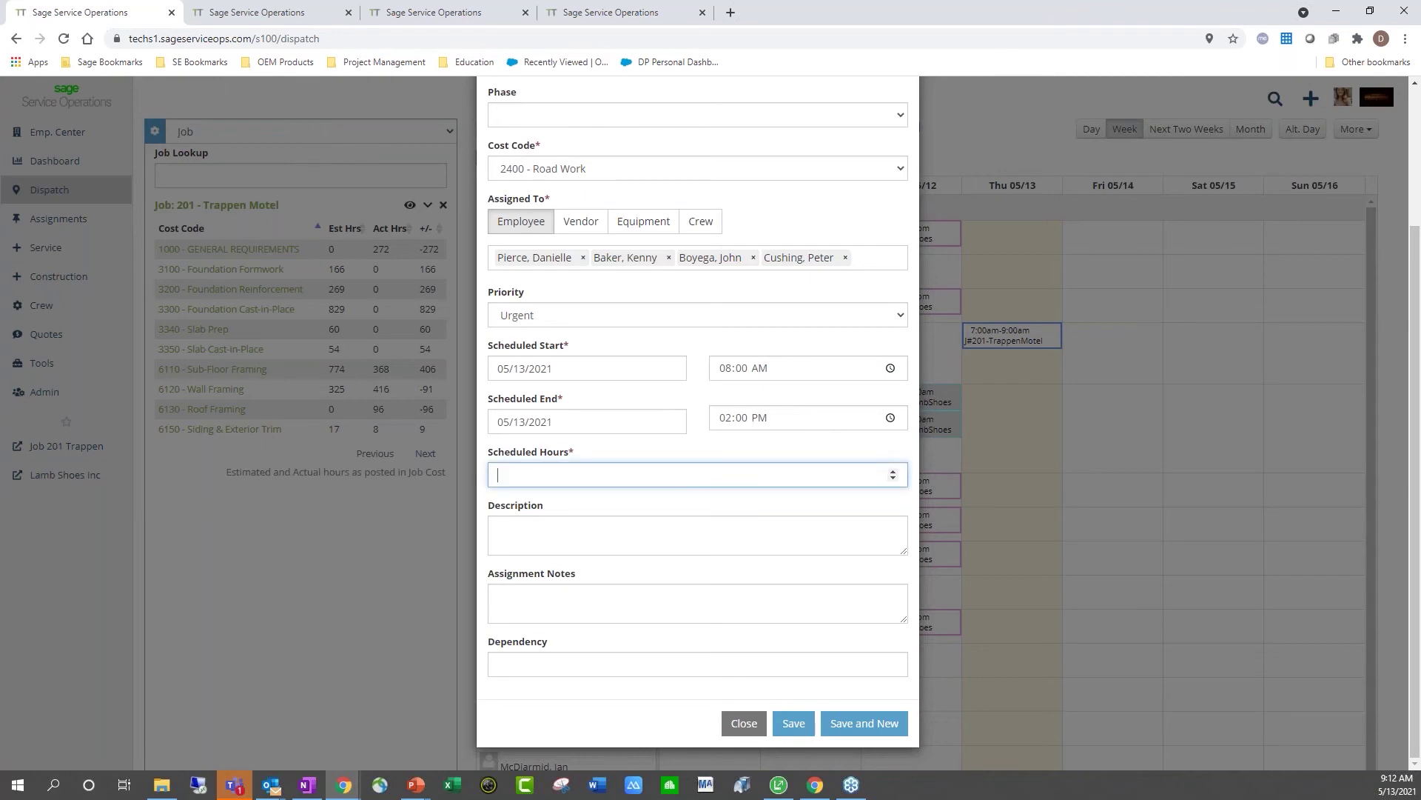
text(5)
click(785, 499)
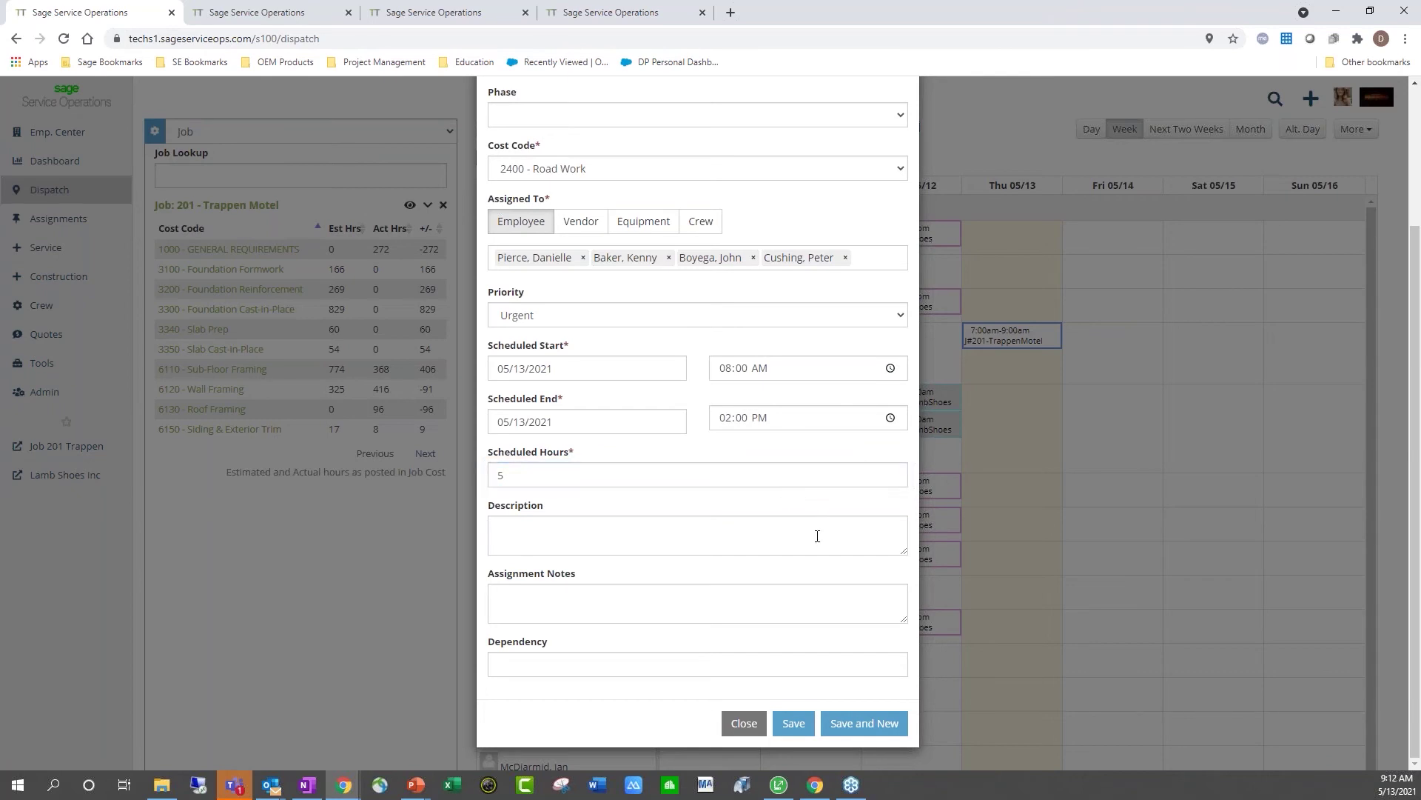
click(795, 728)
click(794, 722)
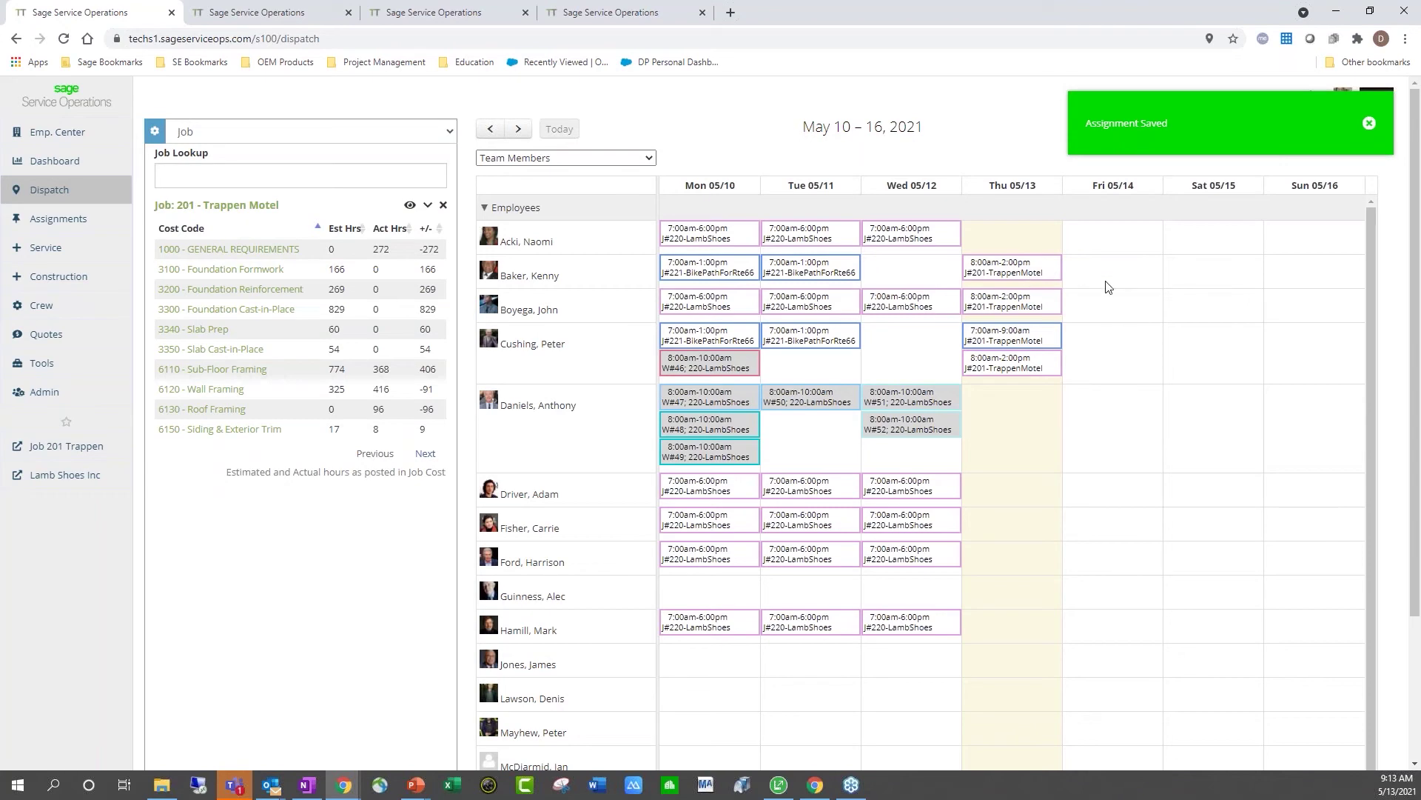
mouse_move(1043, 277)
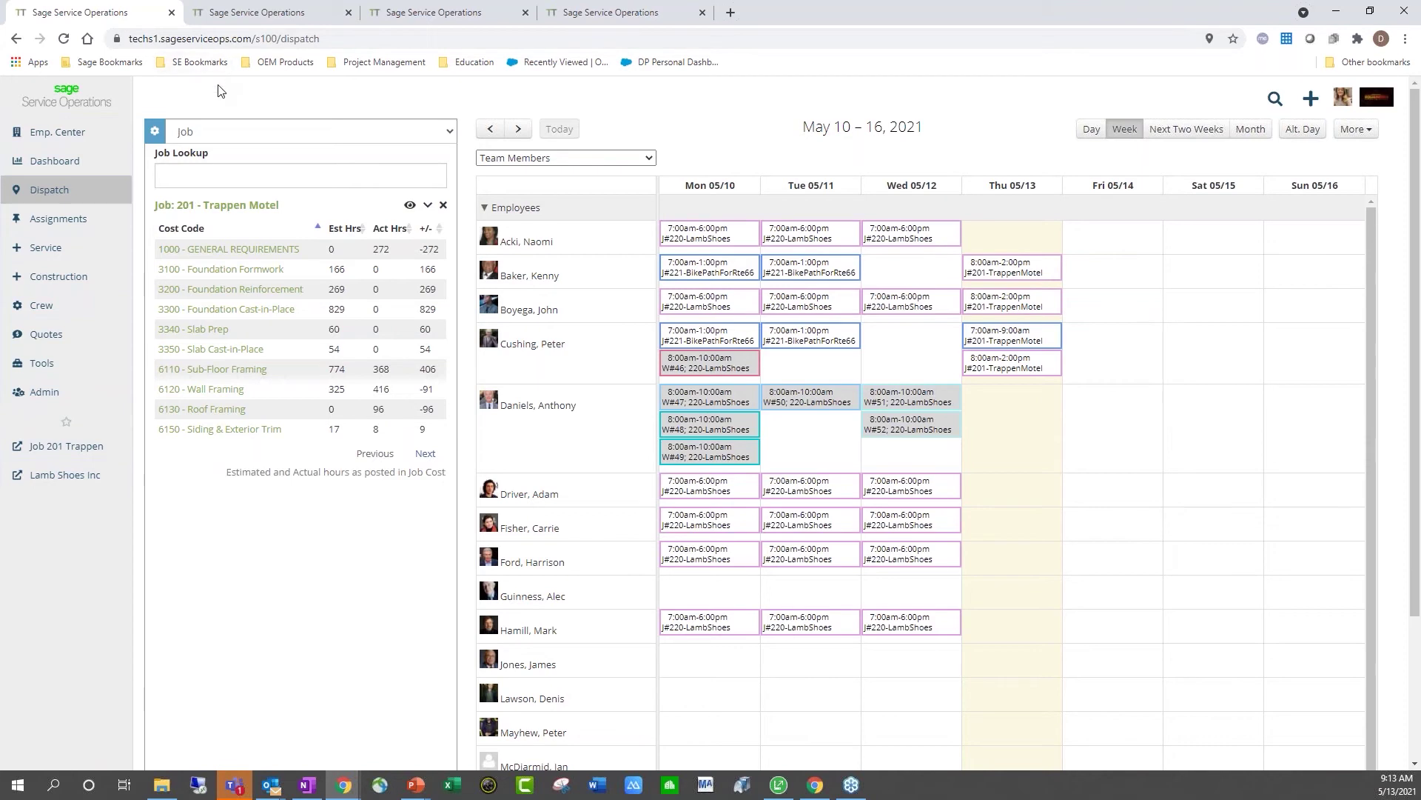
Step: In the Job Listing tab, collapse the sidebar and open Job 201 Trappen Motel
click(308, 15)
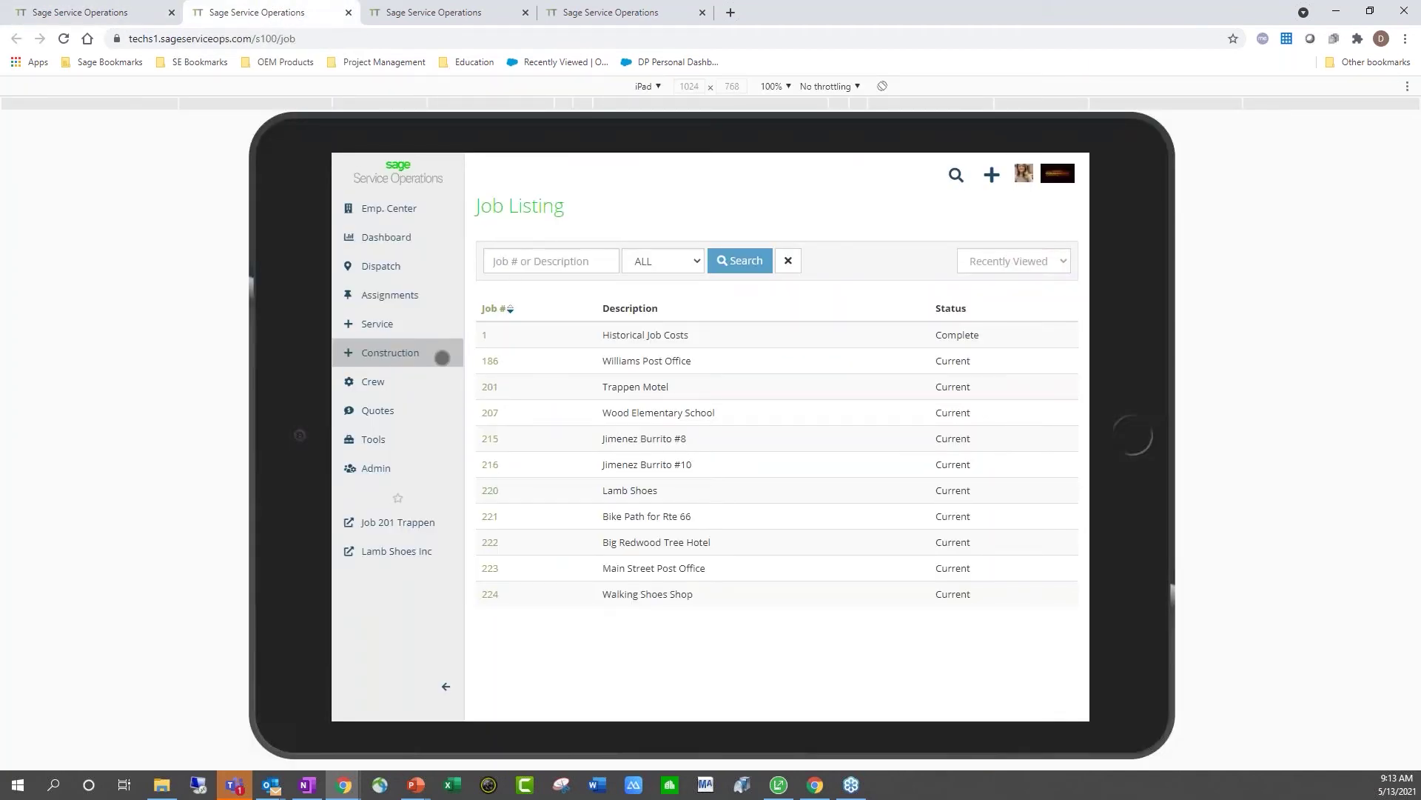
click(446, 686)
click(348, 353)
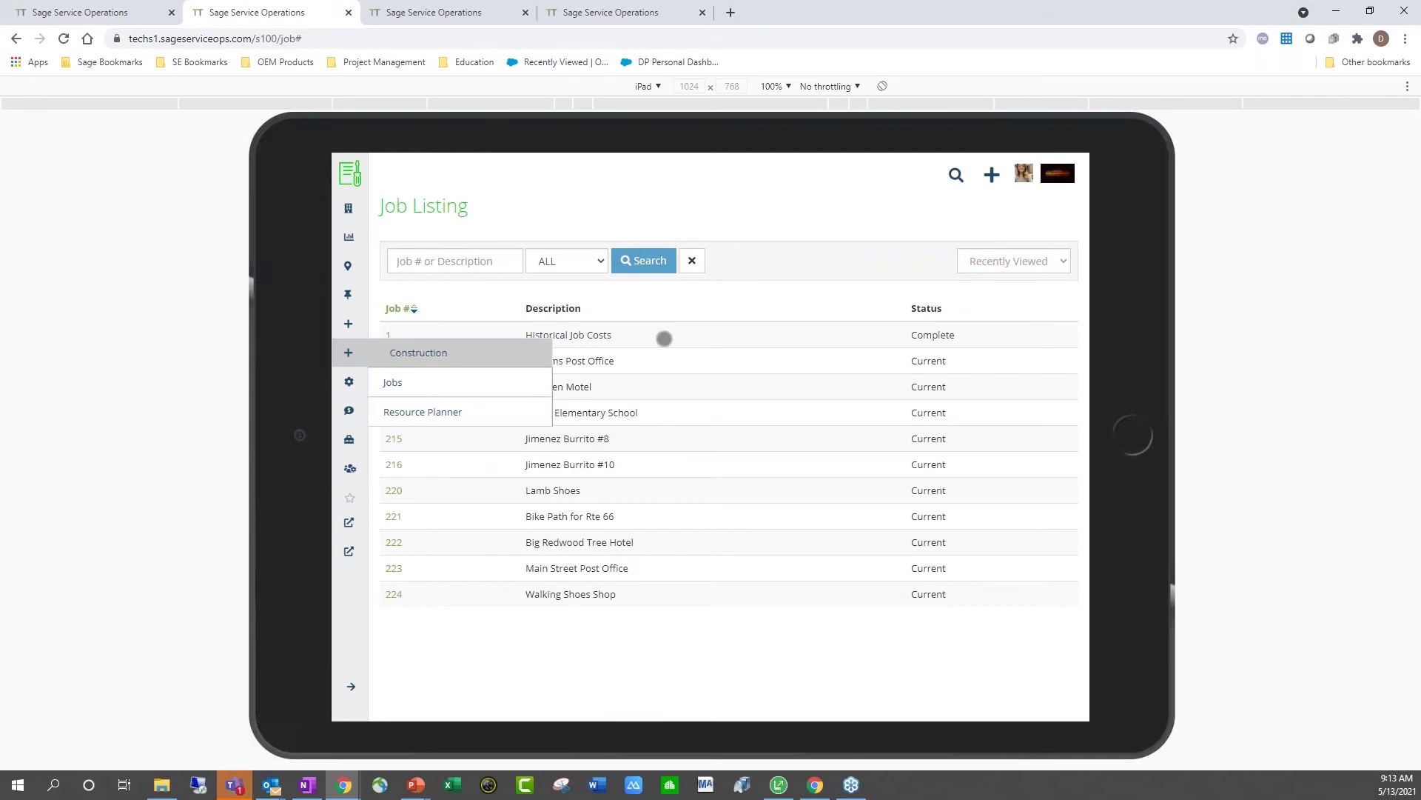
click(664, 338)
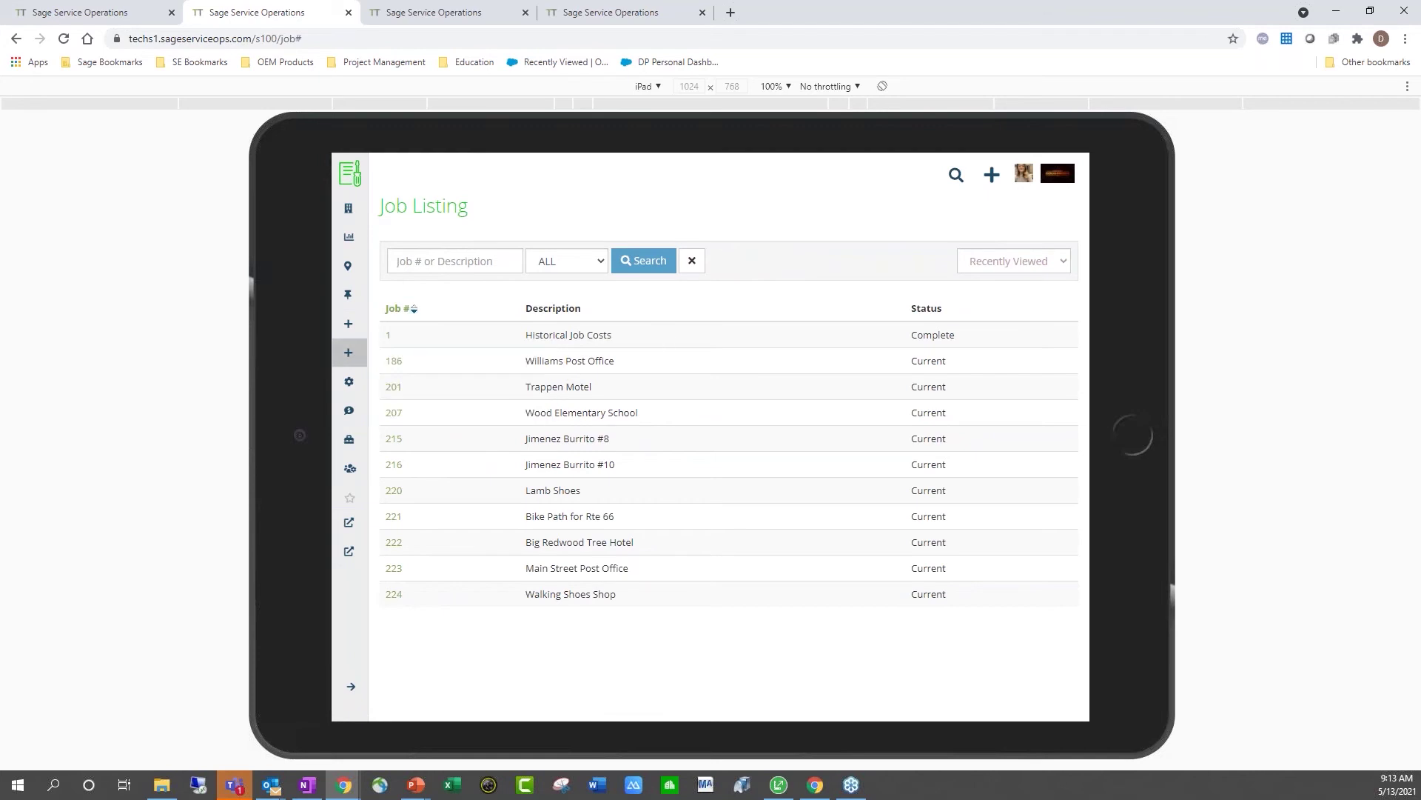
click(653, 396)
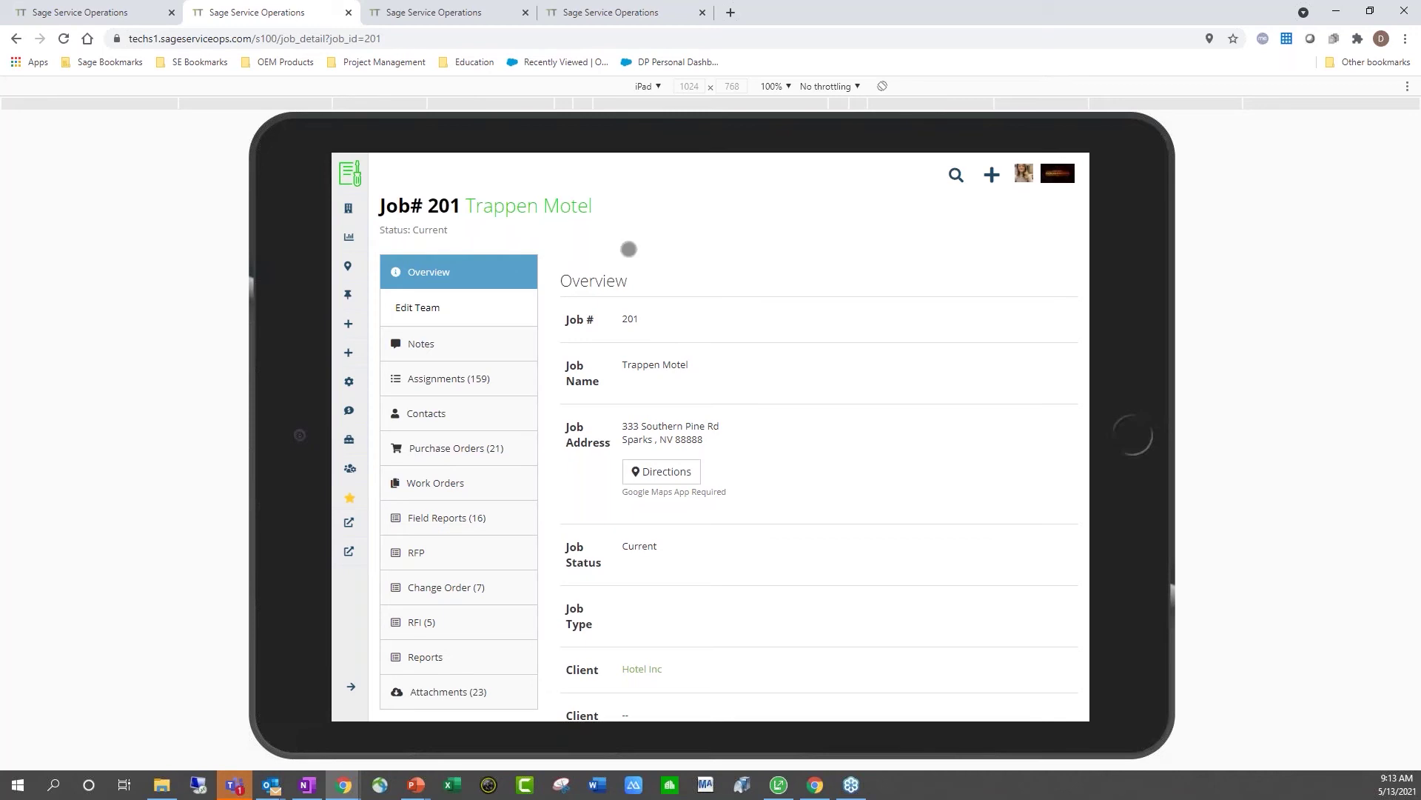
Step: Review Job 201's notes, then show its list of today's assignments
scroll(628, 249, down, 1)
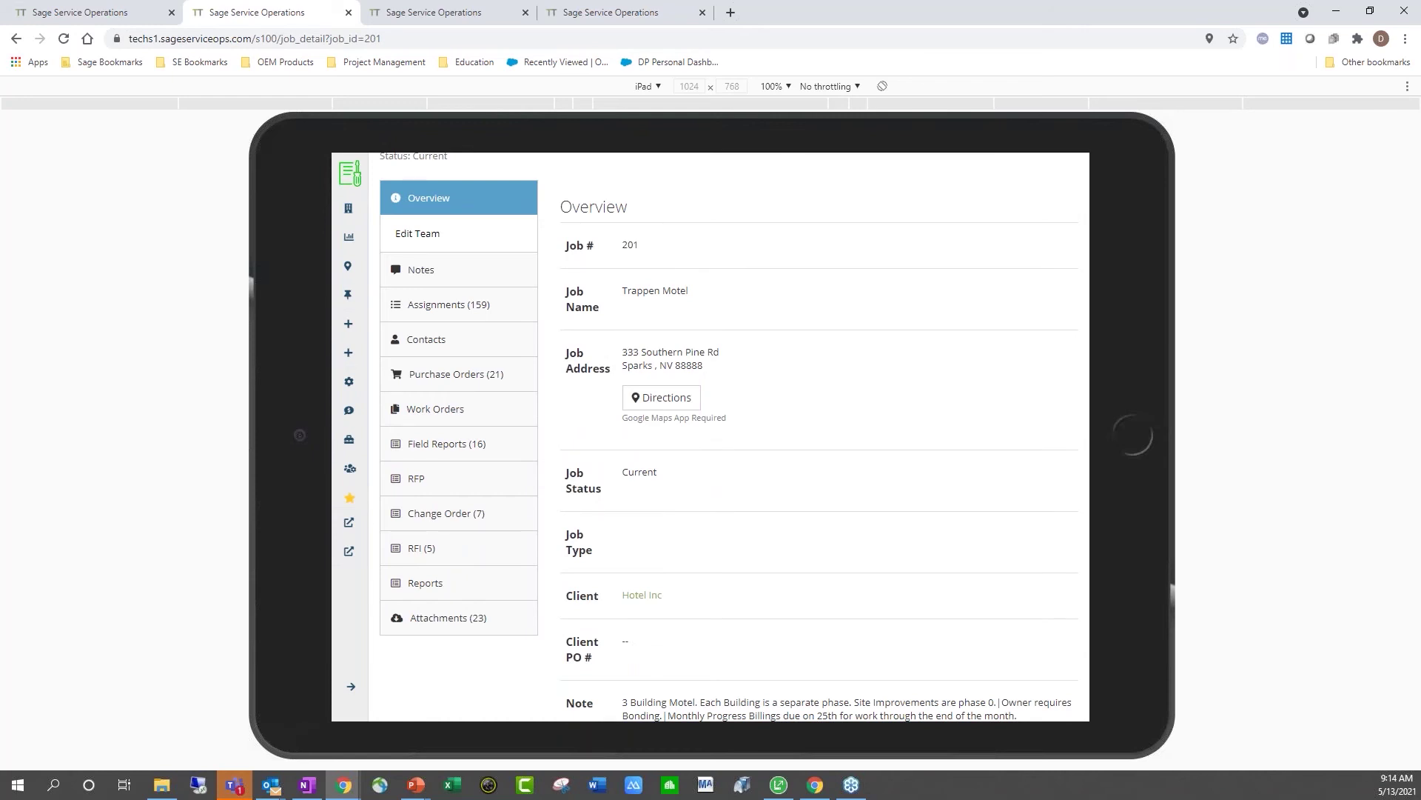
scroll(711, 437, down, 1)
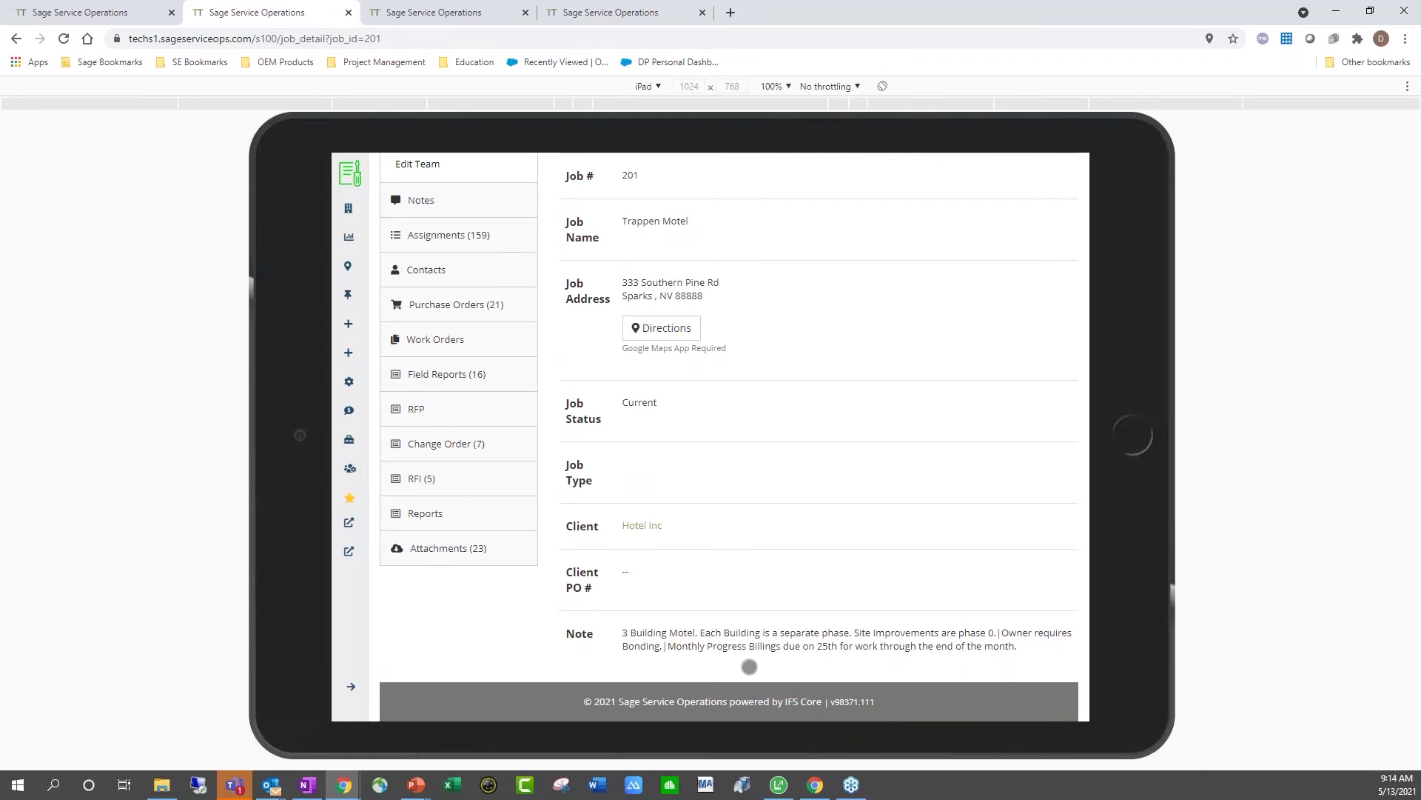
scroll(749, 666, up, 2)
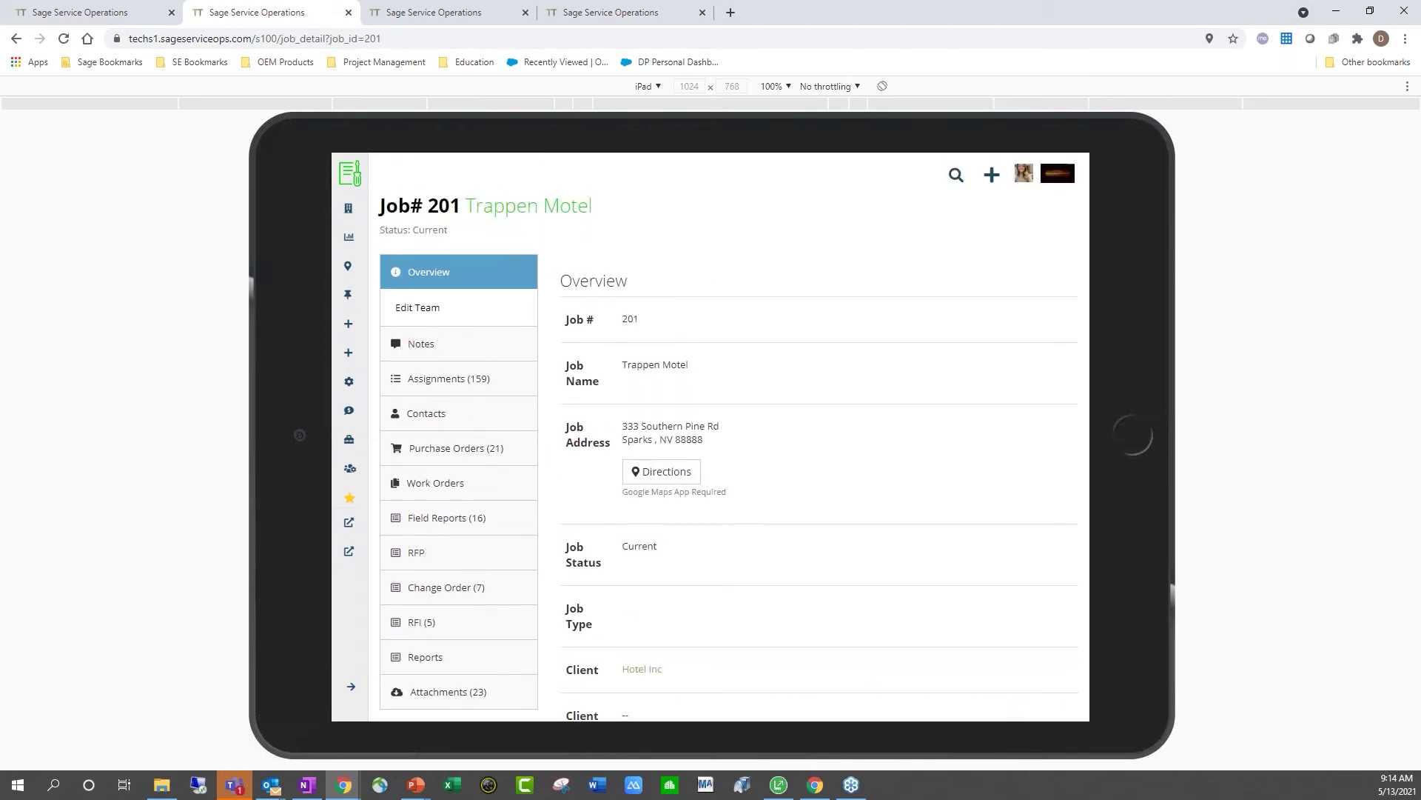
click(420, 343)
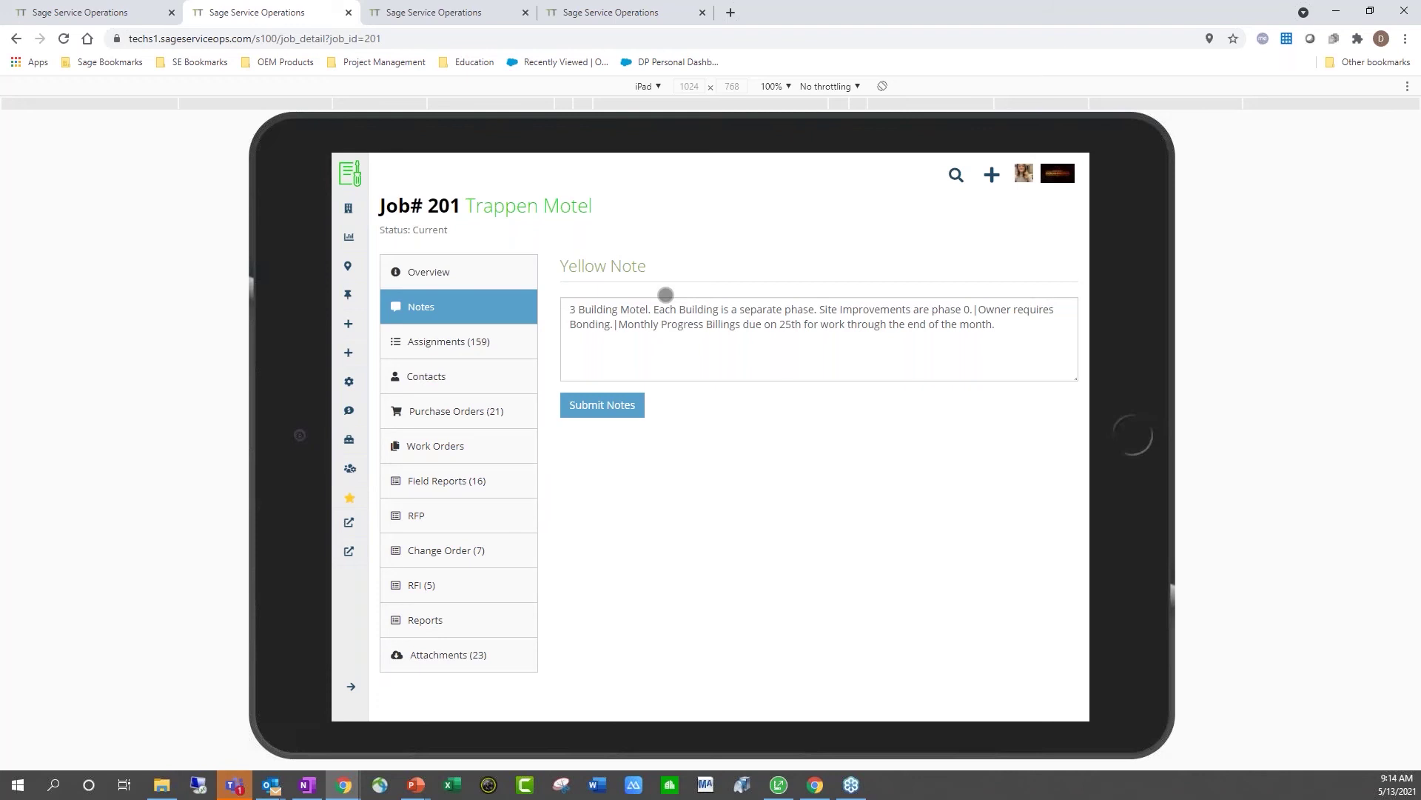
click(449, 341)
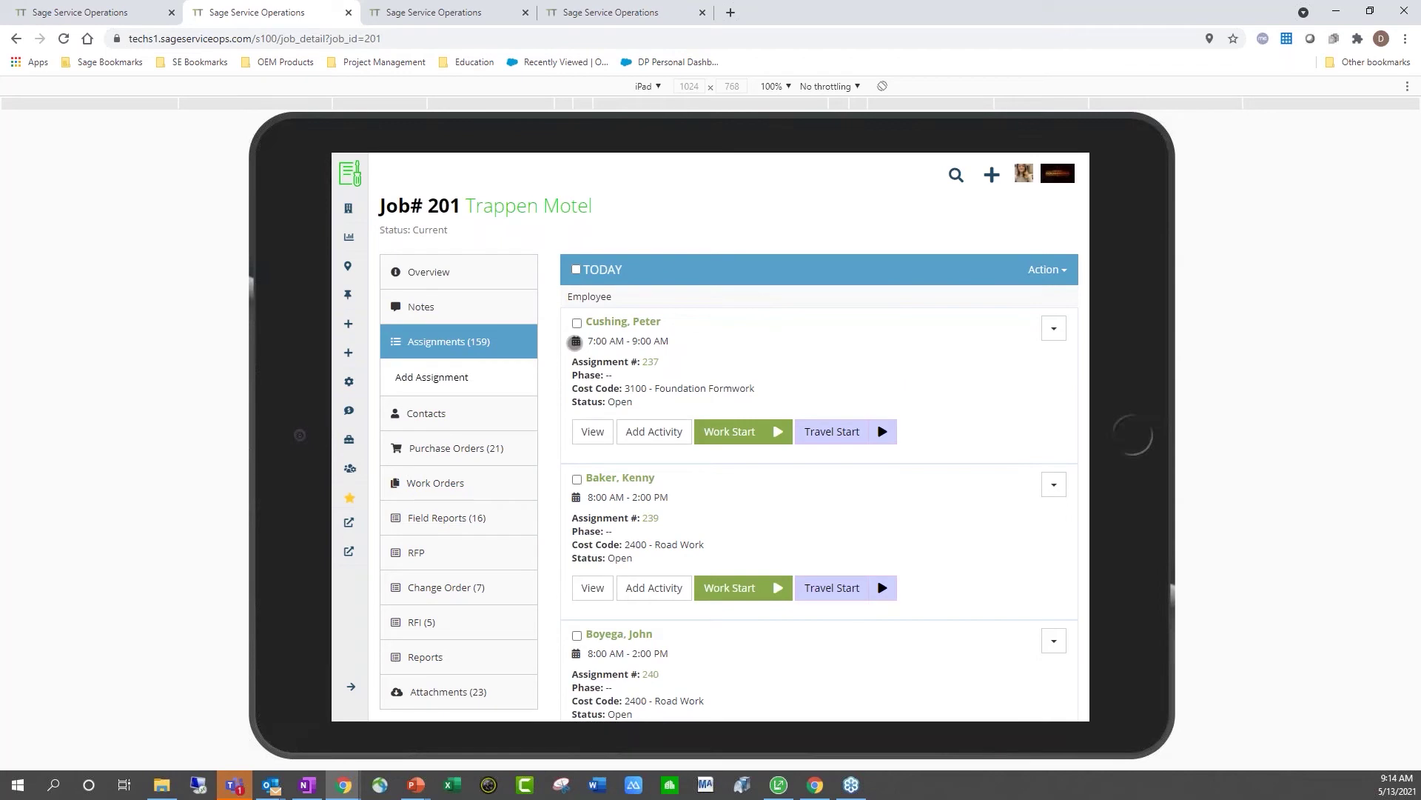
Step: Select all of today's Job 201 assignments and run Action > All - Work Start
scroll(983, 603, down, 3)
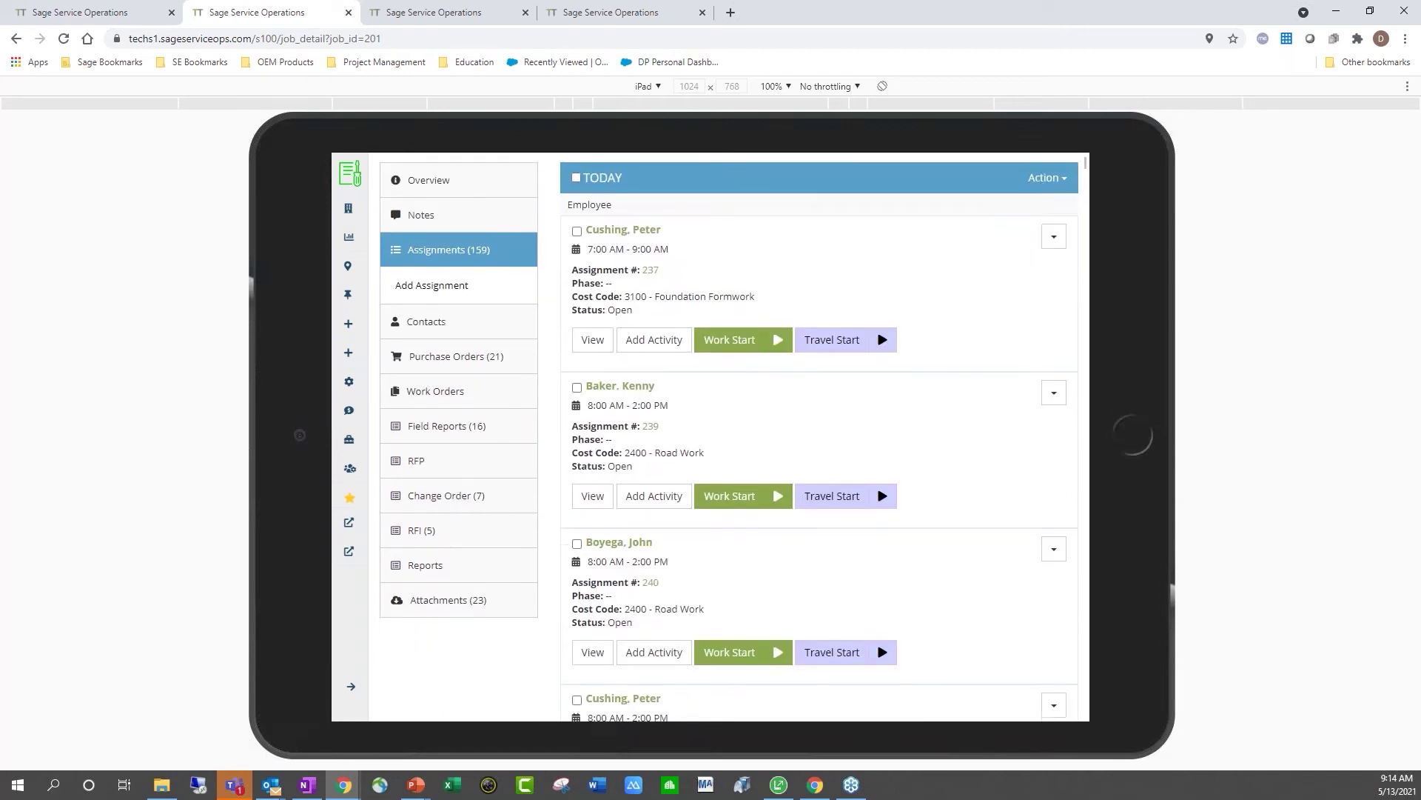
scroll(992, 570, down, 2)
scroll(992, 570, up, 6)
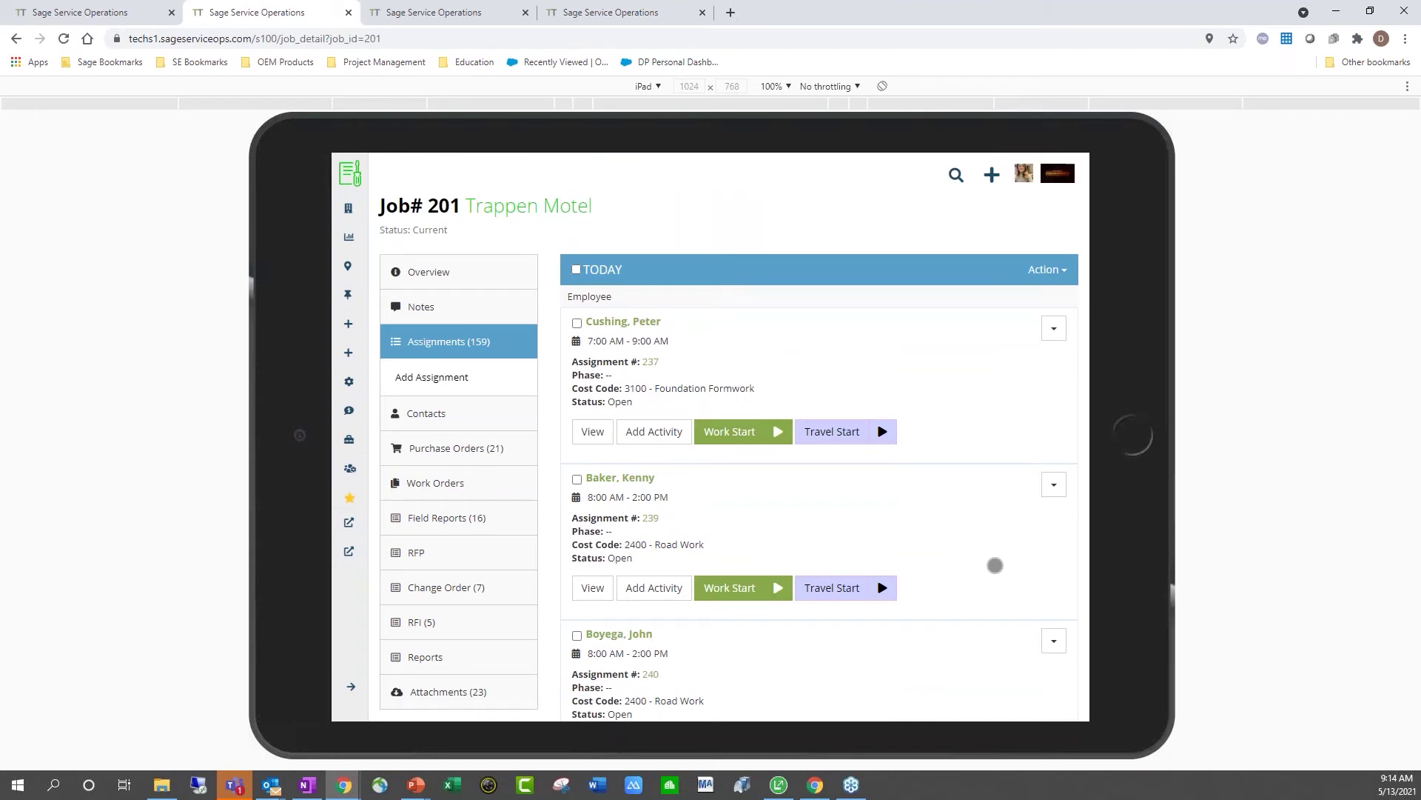
click(576, 270)
click(1047, 270)
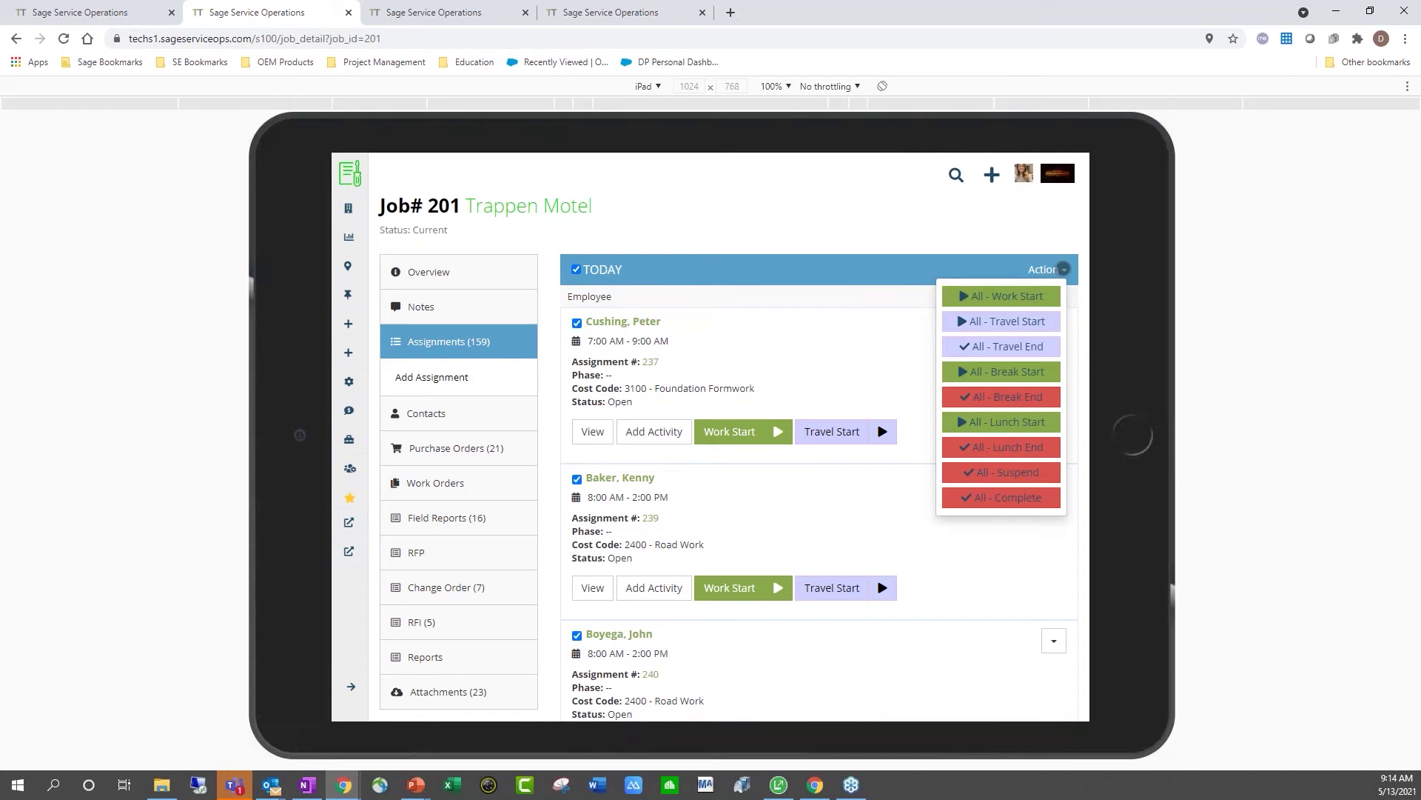
click(1050, 299)
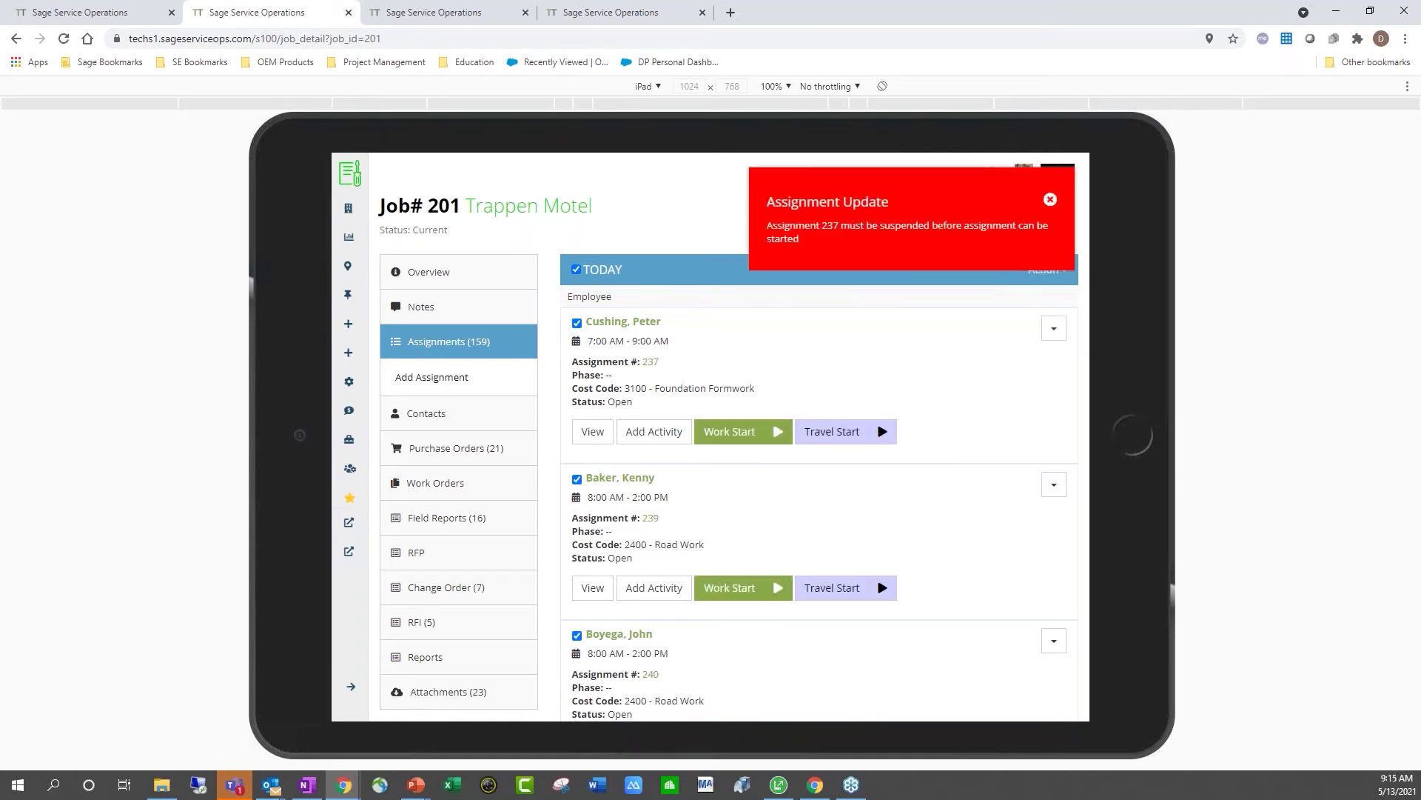
Step: Close the Action menu without choosing anything and show Job 201's contacts
scroll(819, 437, down, 15)
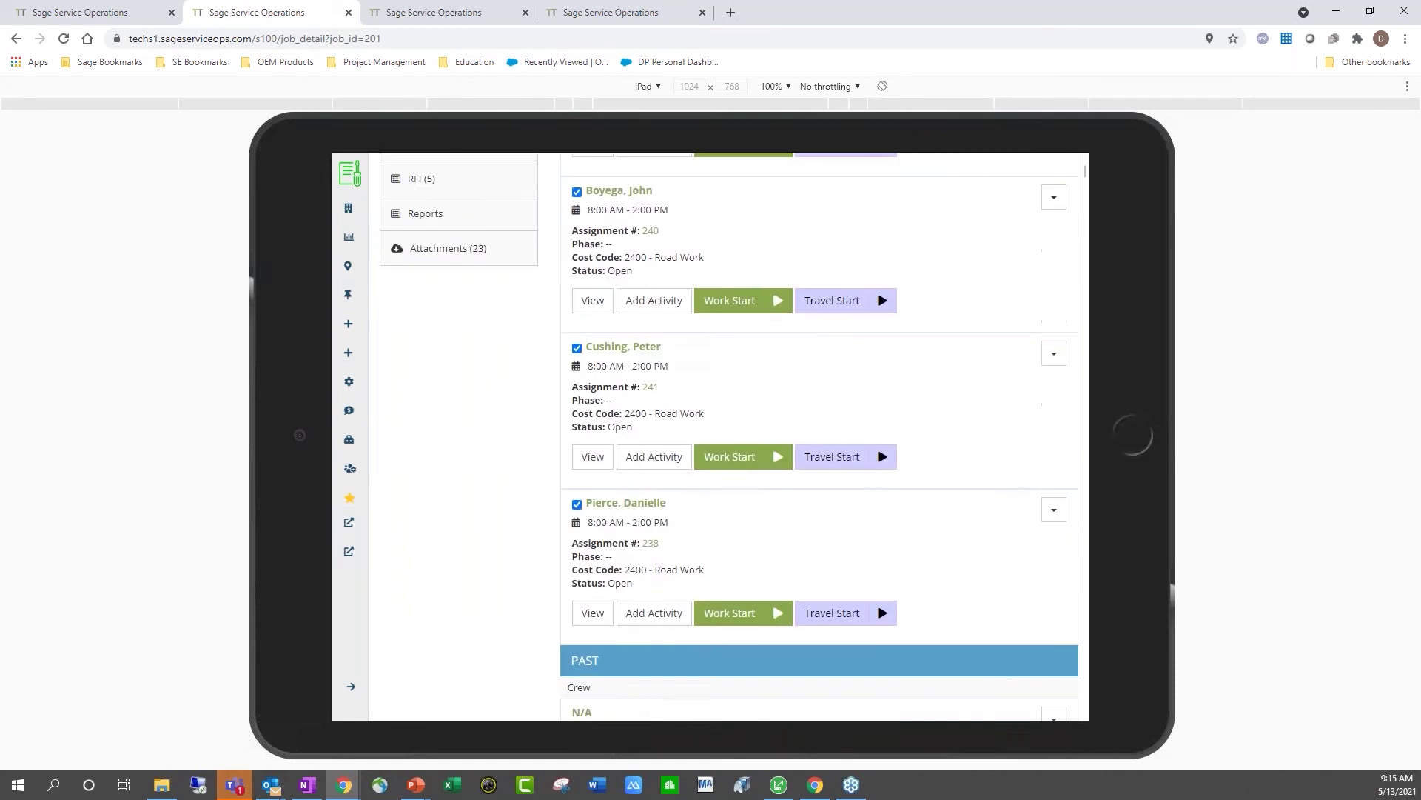
scroll(1005, 289, up, 15)
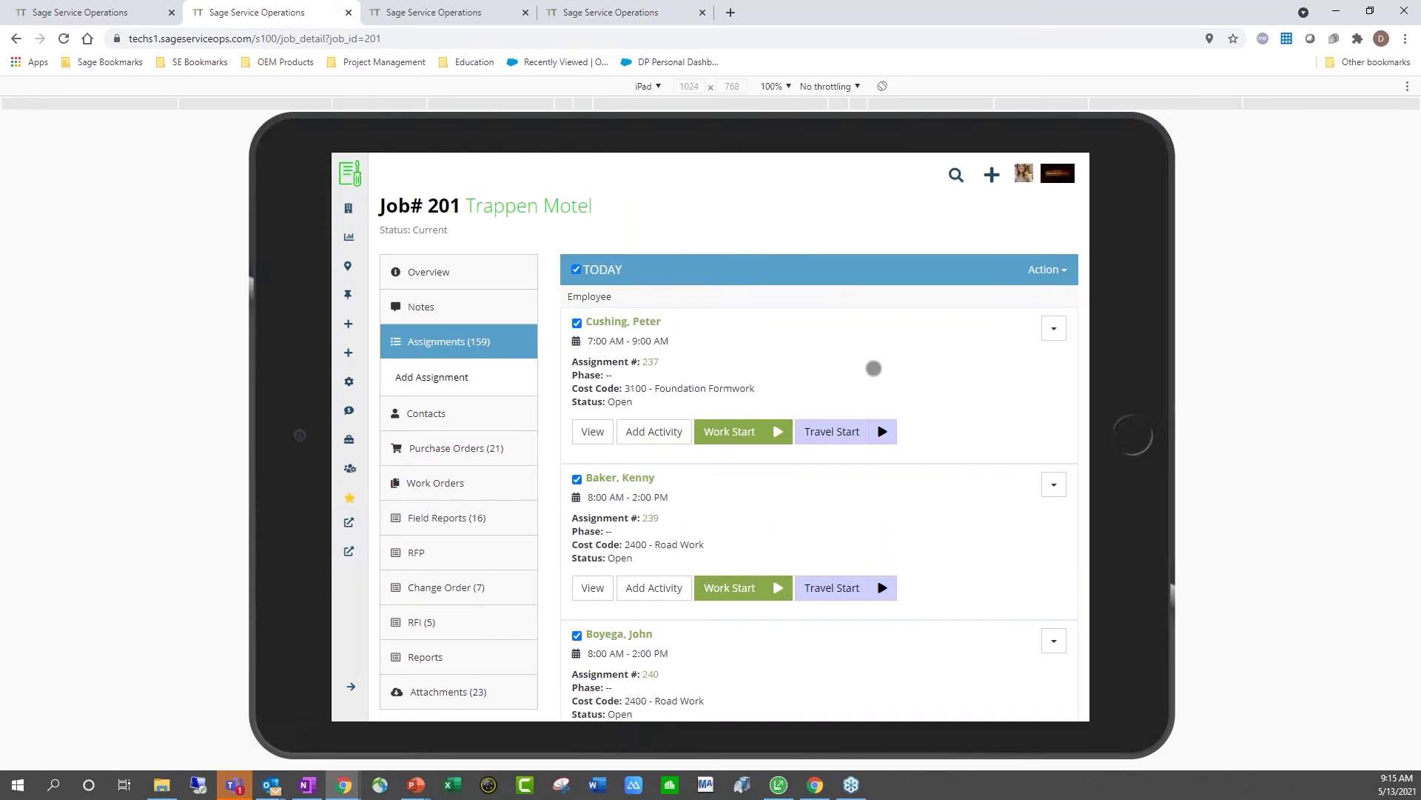
click(1047, 270)
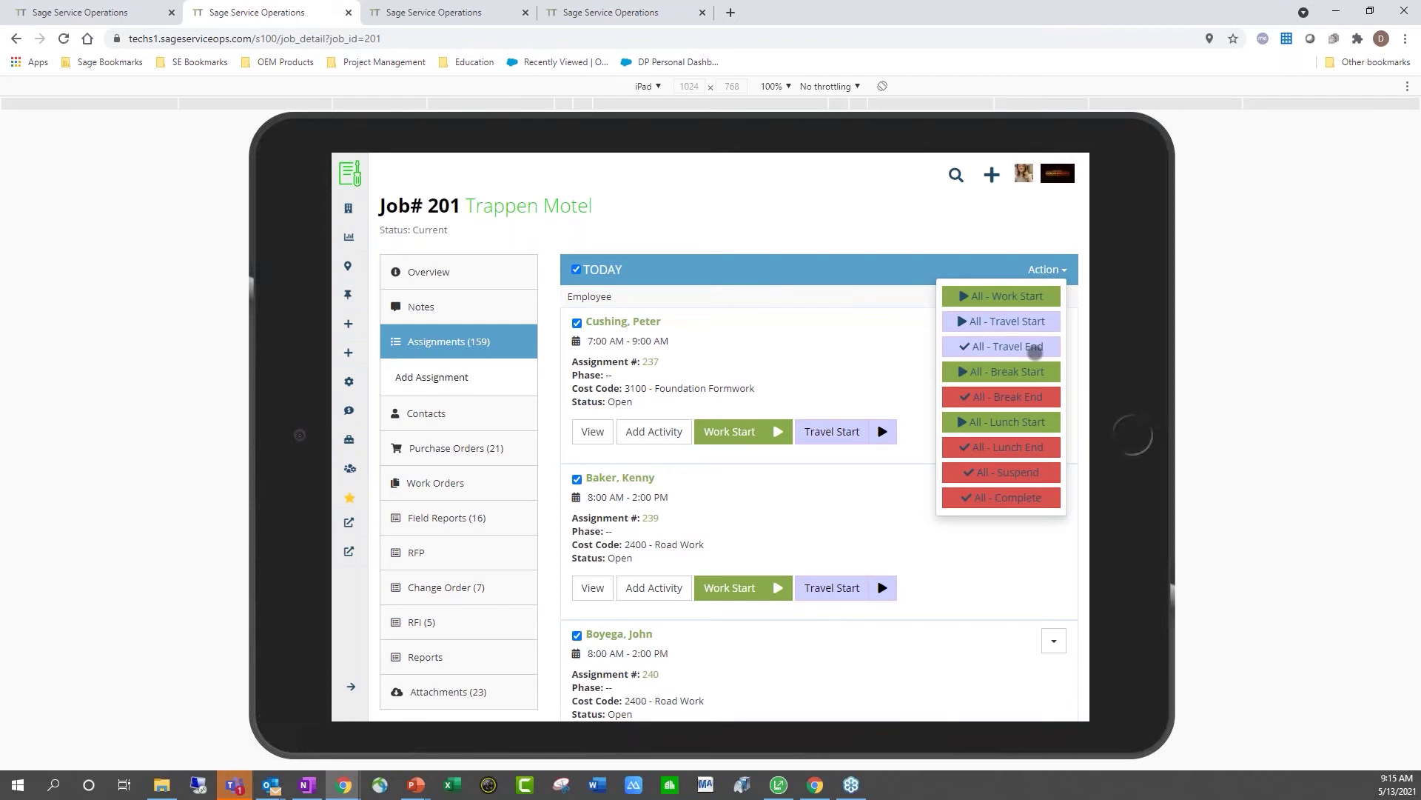
click(763, 295)
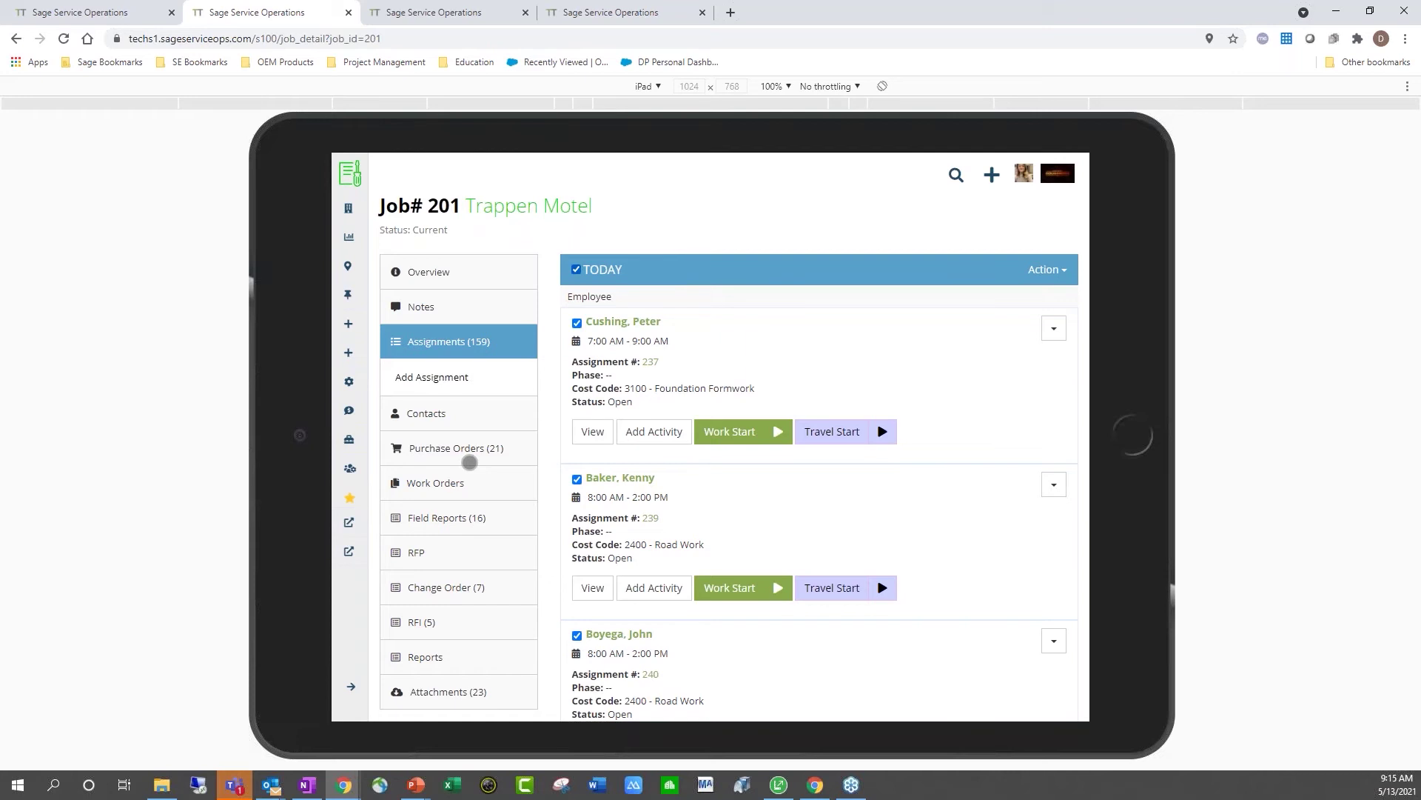
click(437, 413)
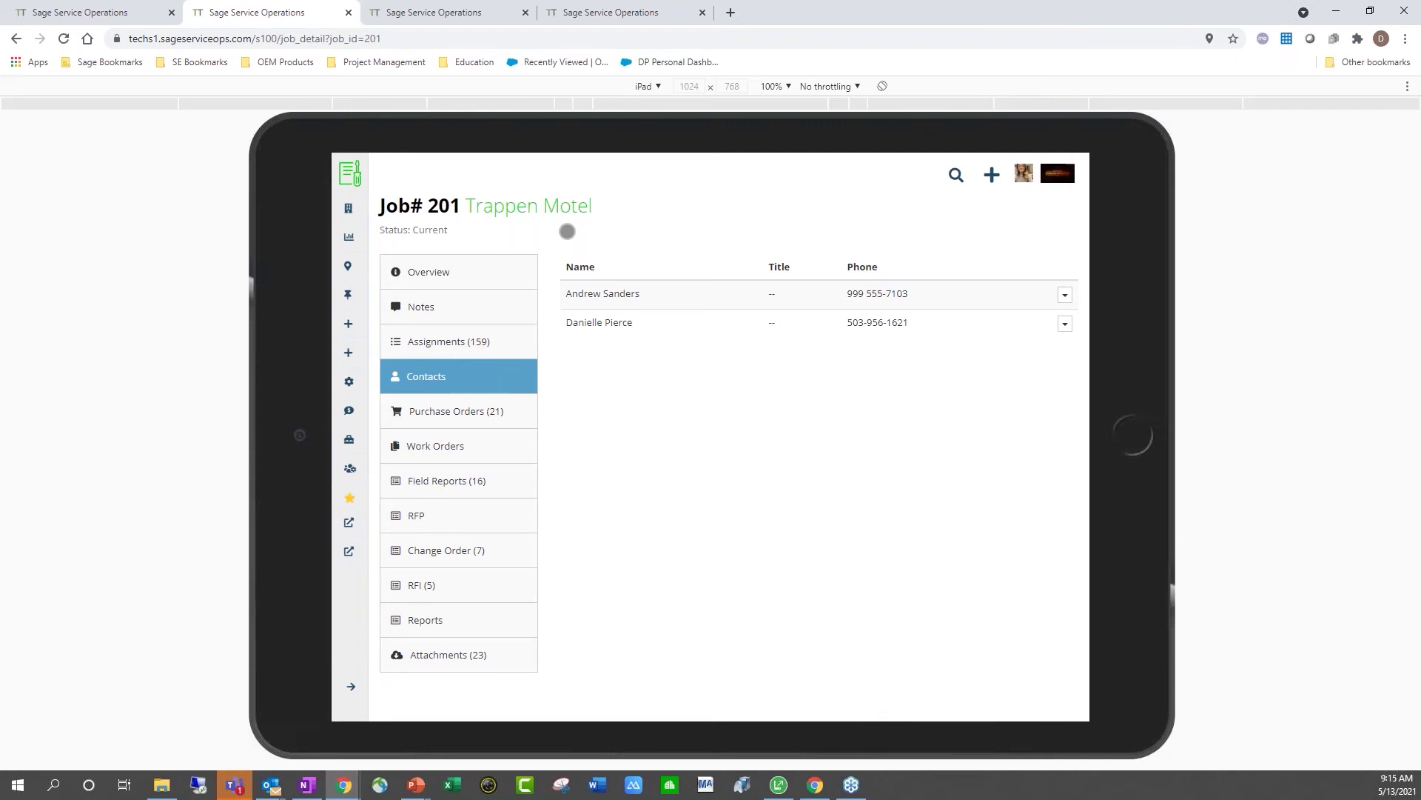
Step: View Job 201's Purchase Orders, Work Orders and Change Order tabs, ending on the RFP tab
click(456, 411)
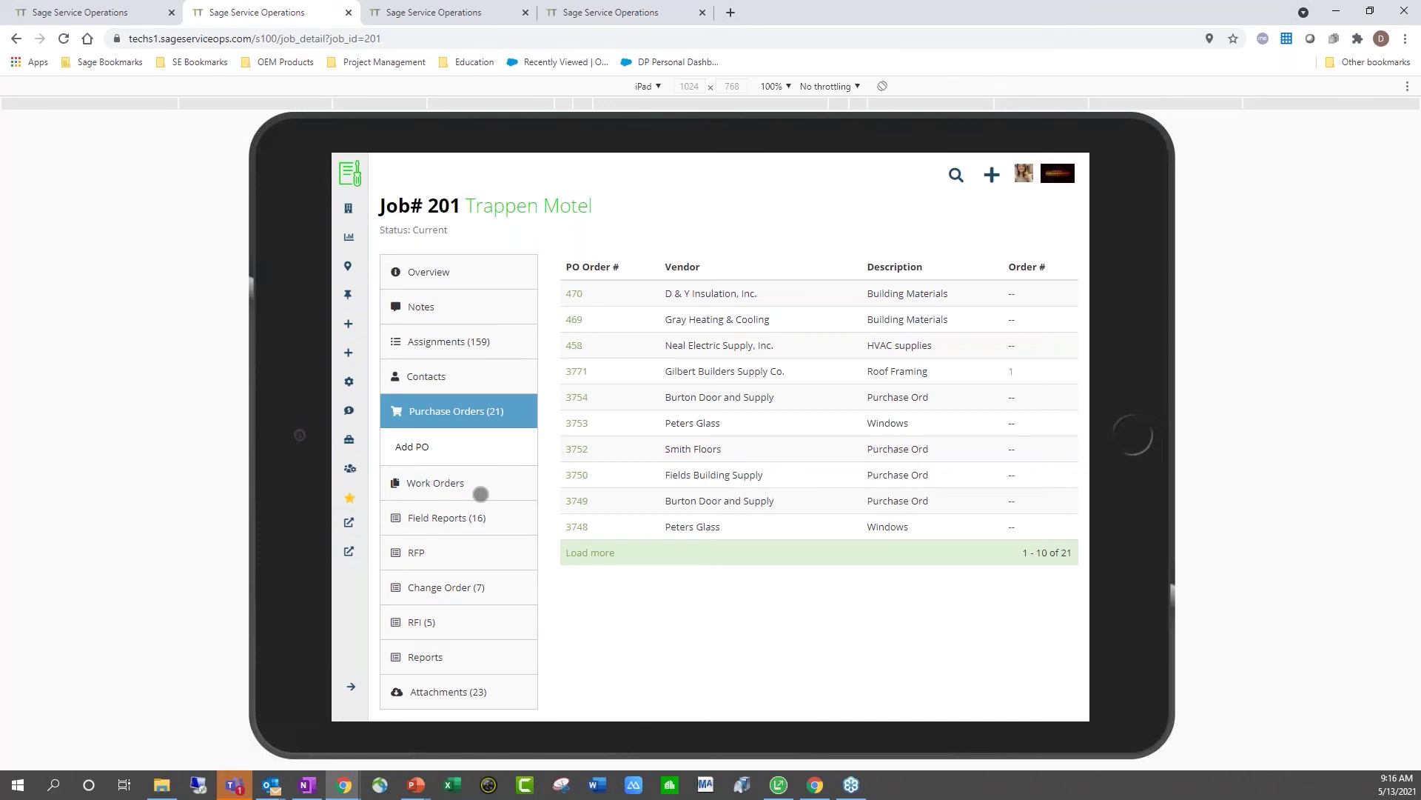
click(481, 494)
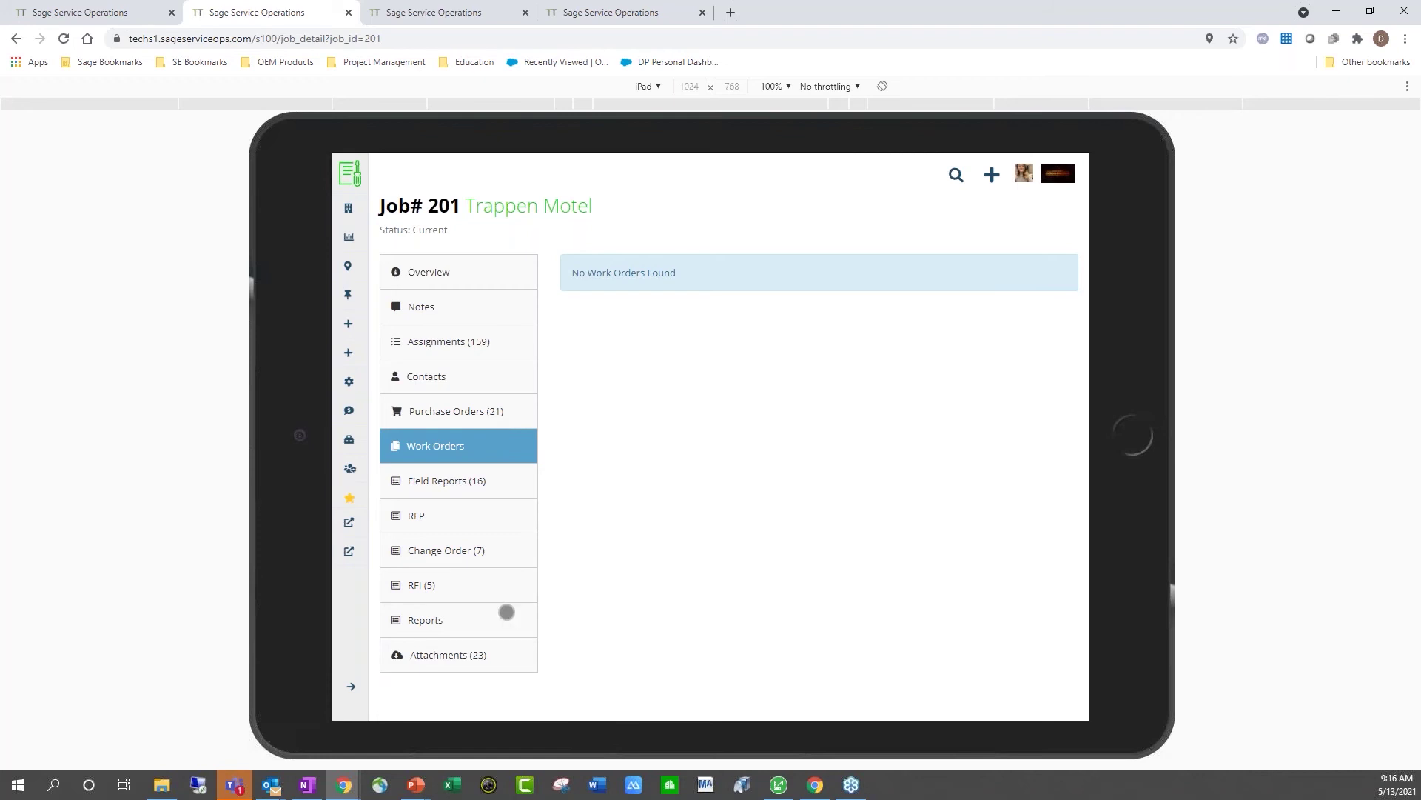
click(500, 554)
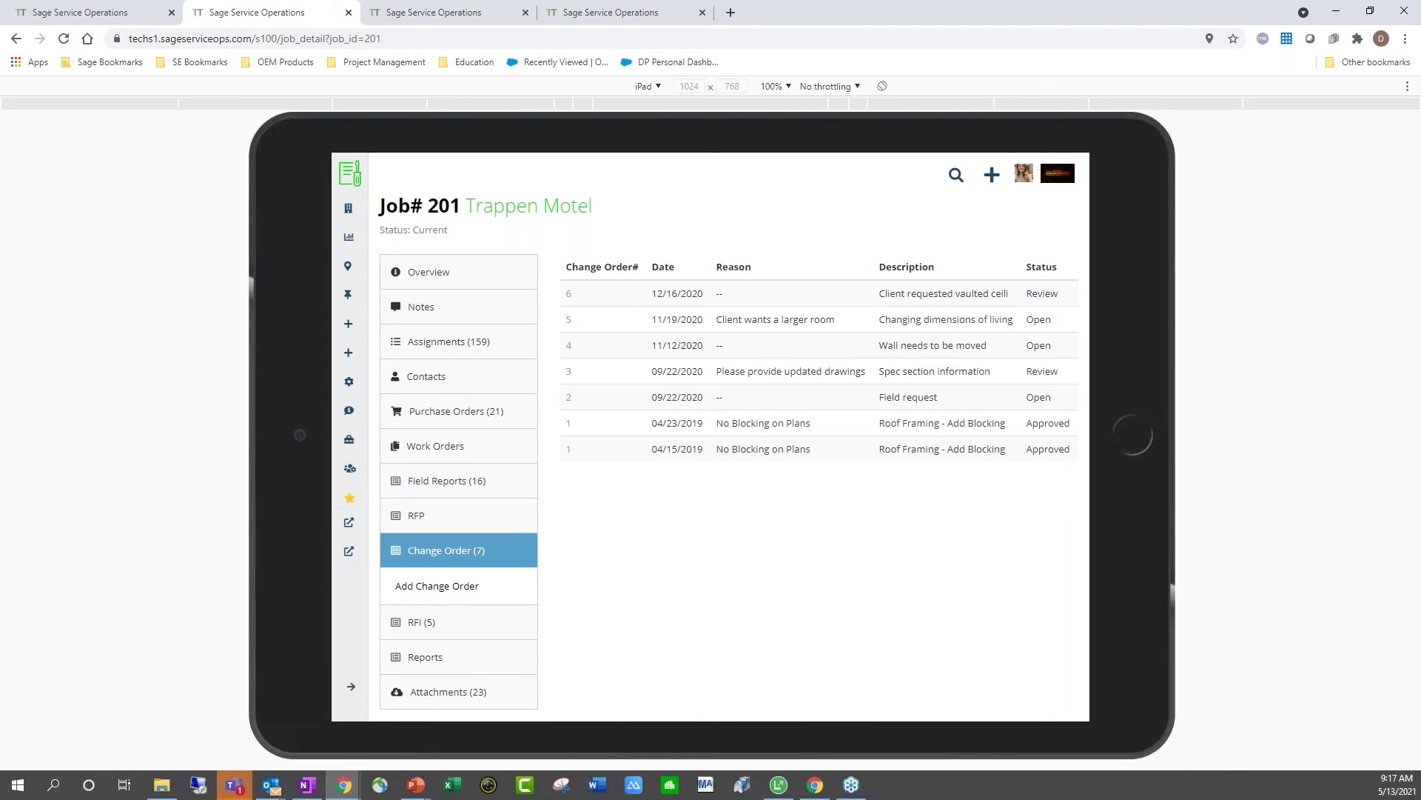
click(416, 515)
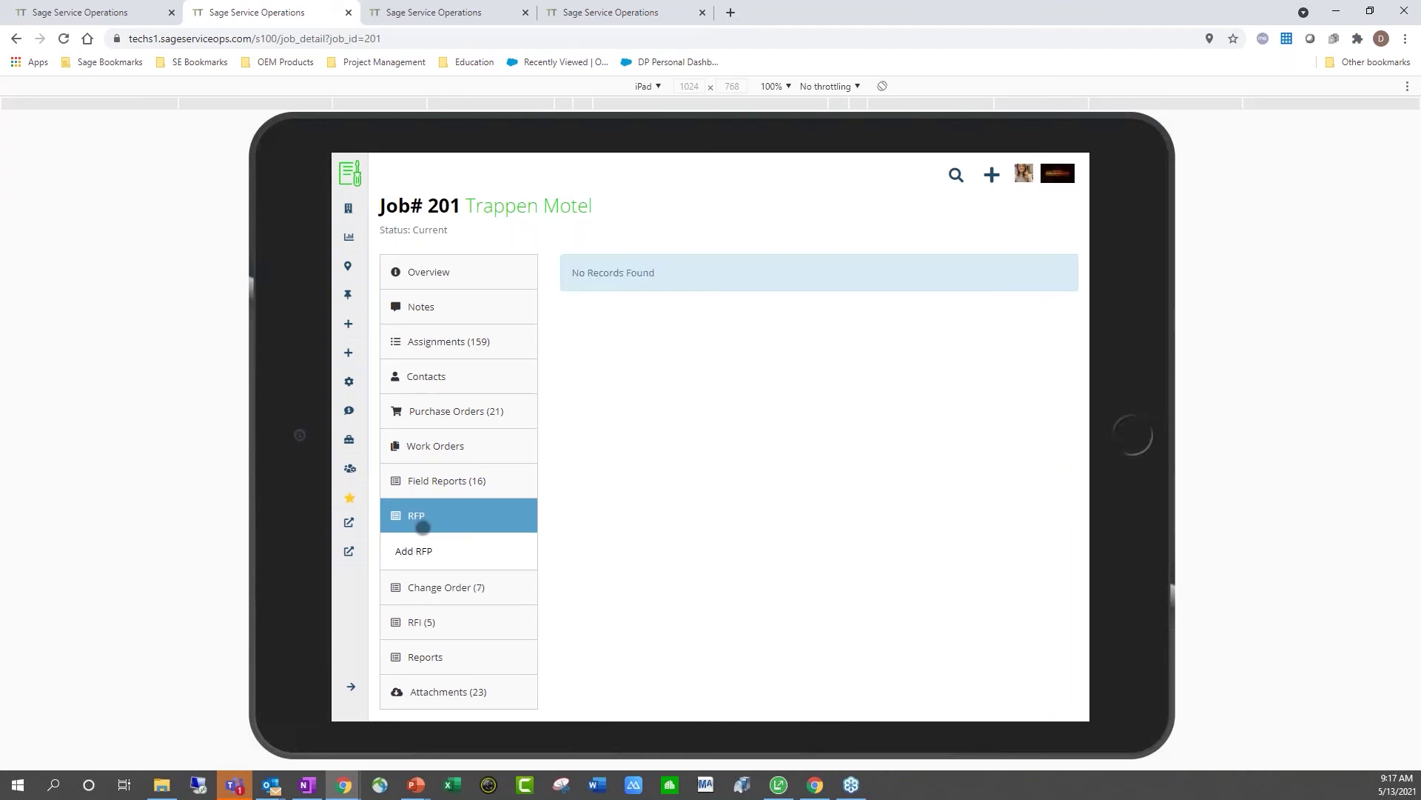
Step: Review Job 201's five RFIs, then go to the Reports tab
click(498, 620)
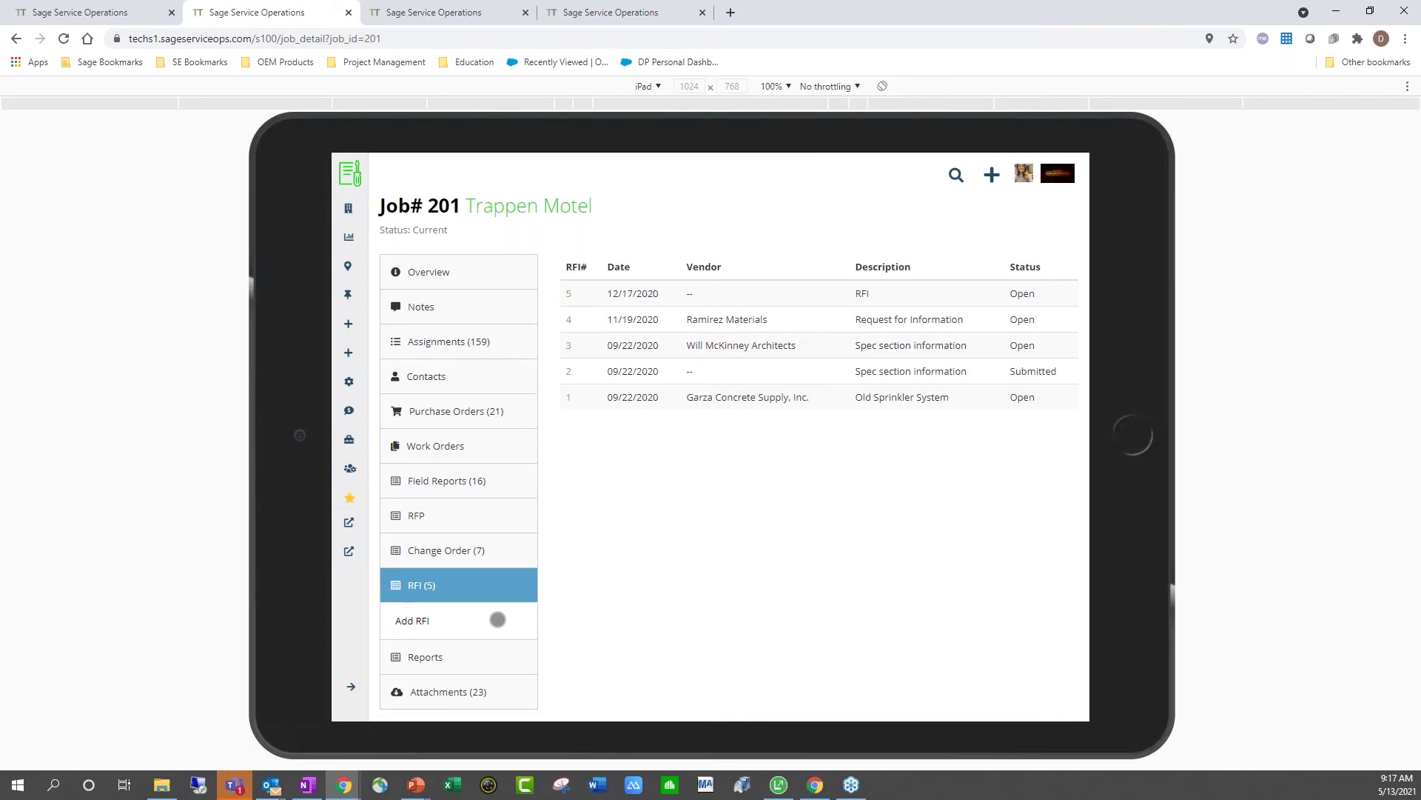
click(477, 657)
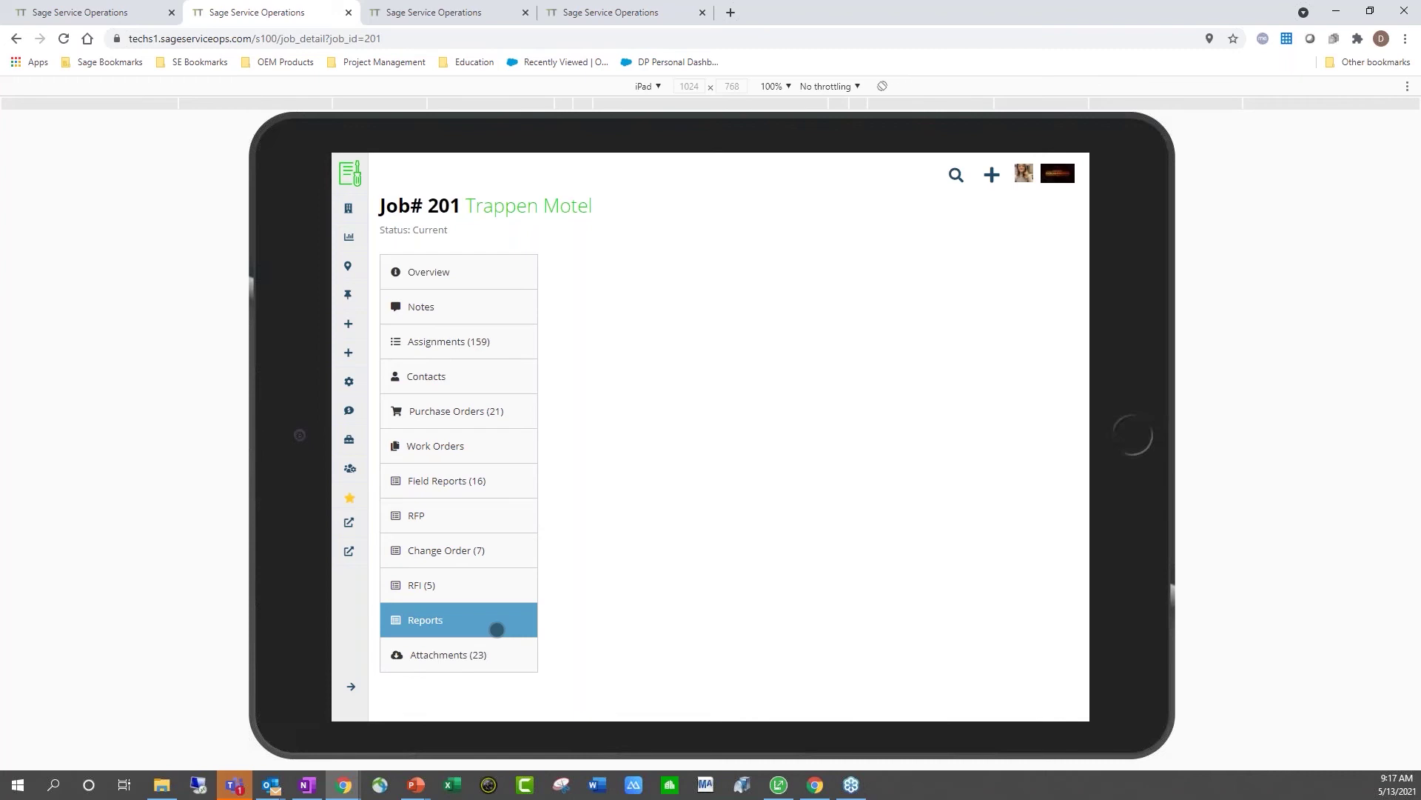
Step: Look over Job 201's attachments, then show its Field Reports (16) list
click(474, 654)
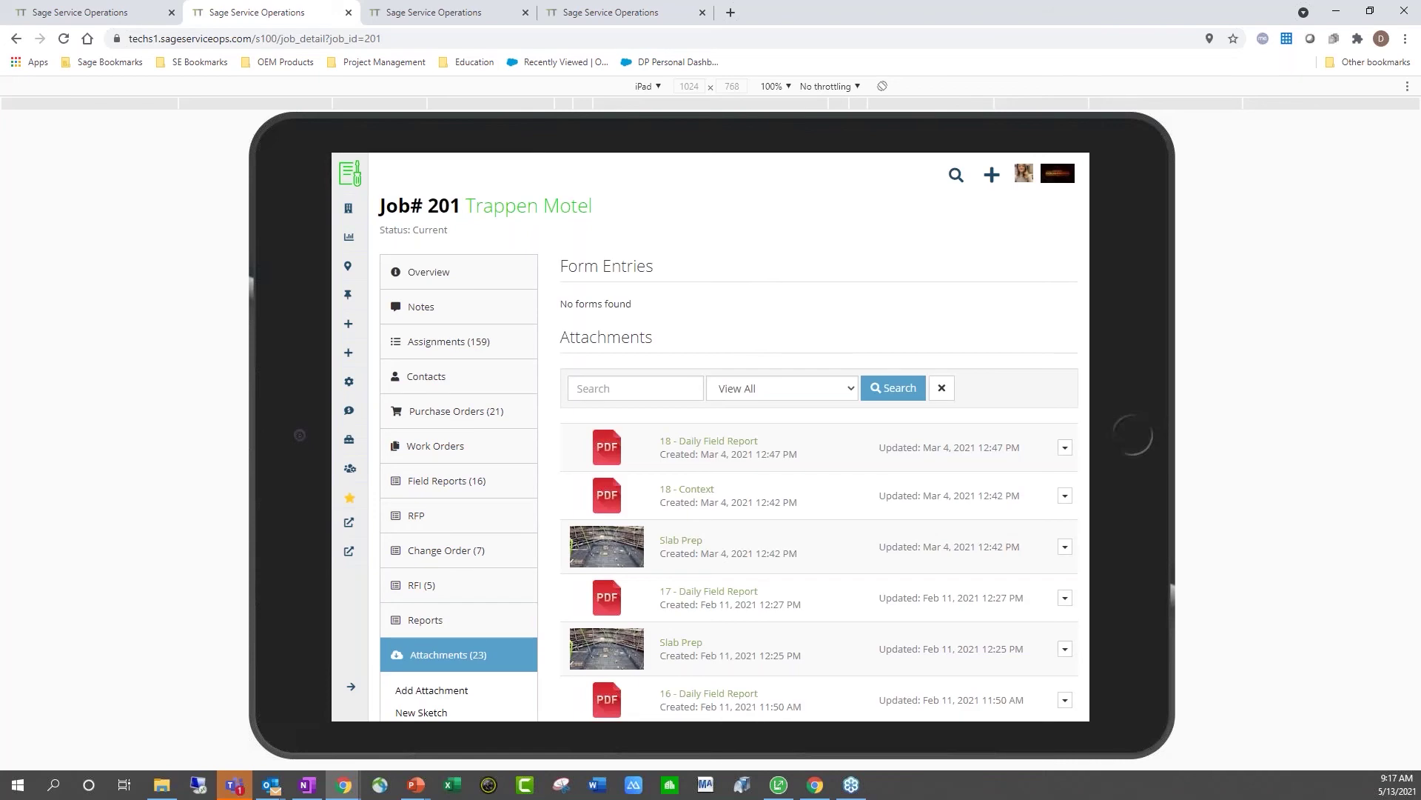
scroll(733, 437, down, 1)
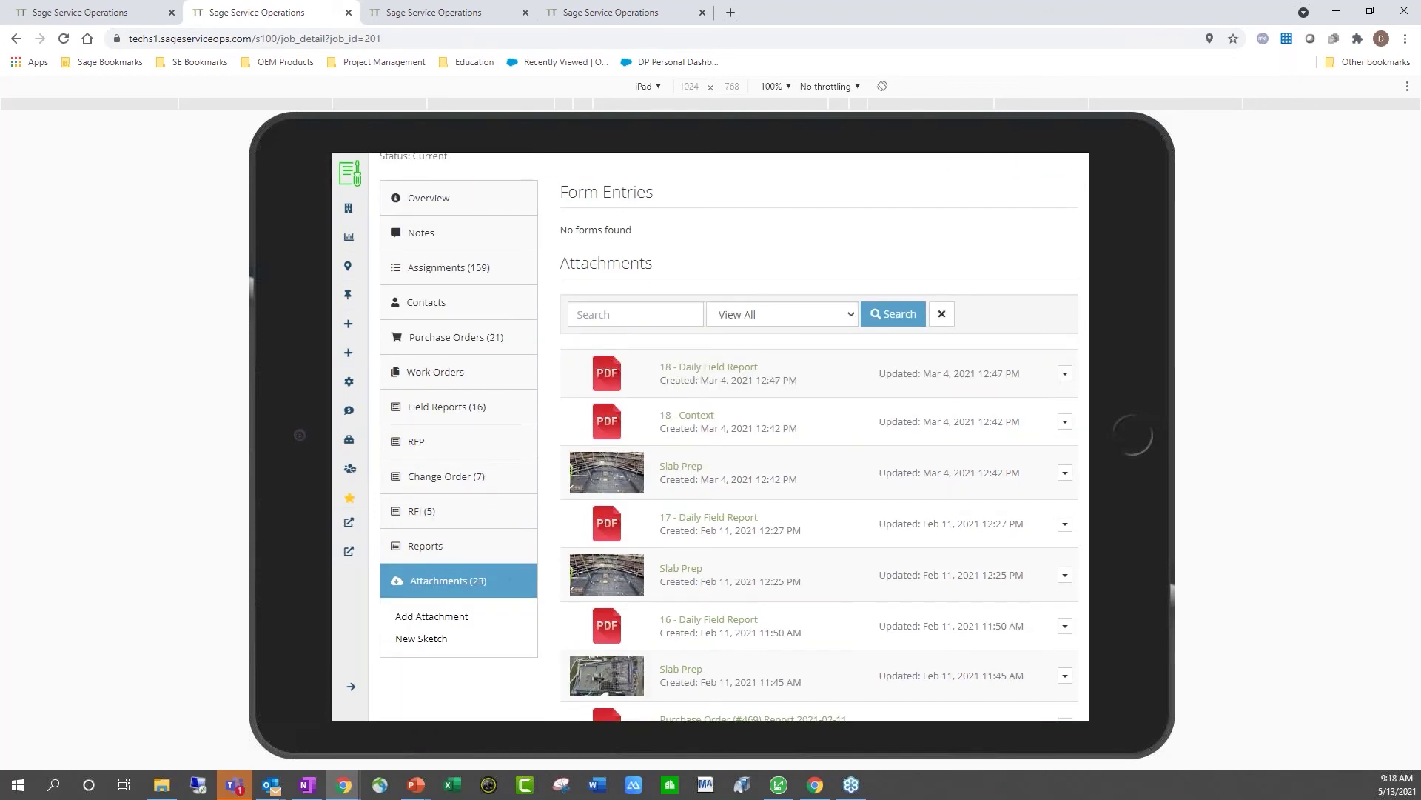
scroll(560, 495, up, 1)
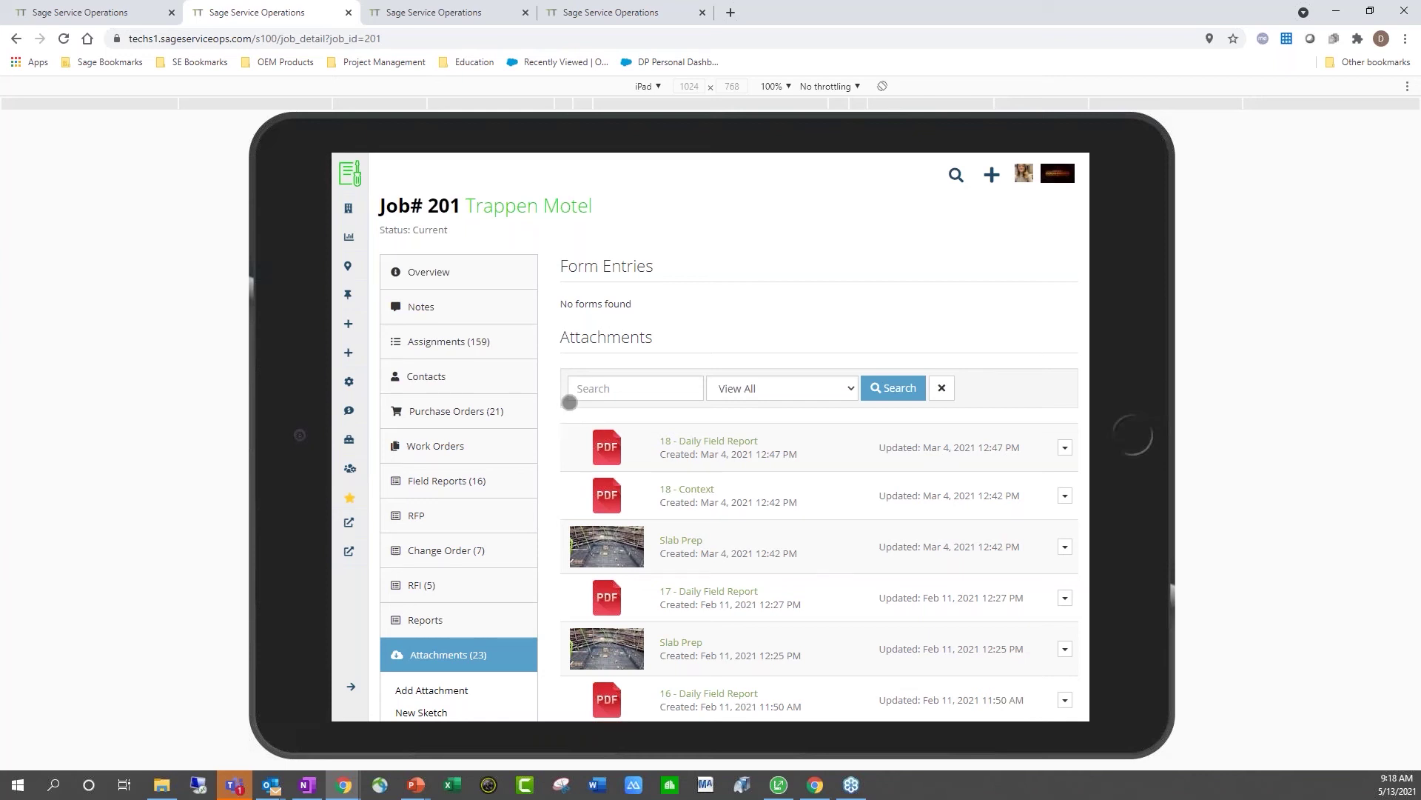
scroll(576, 577, down, 1)
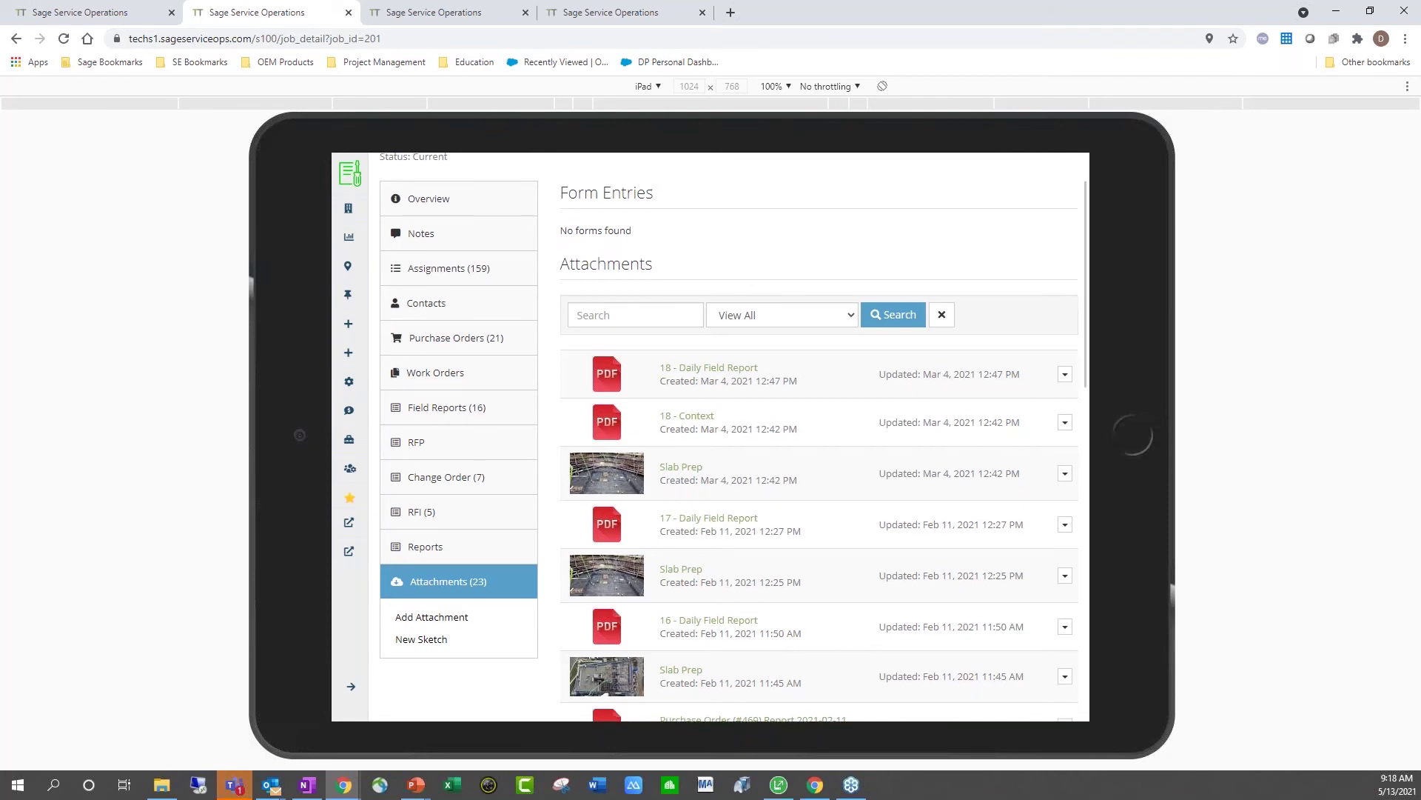
scroll(553, 586, up, 1)
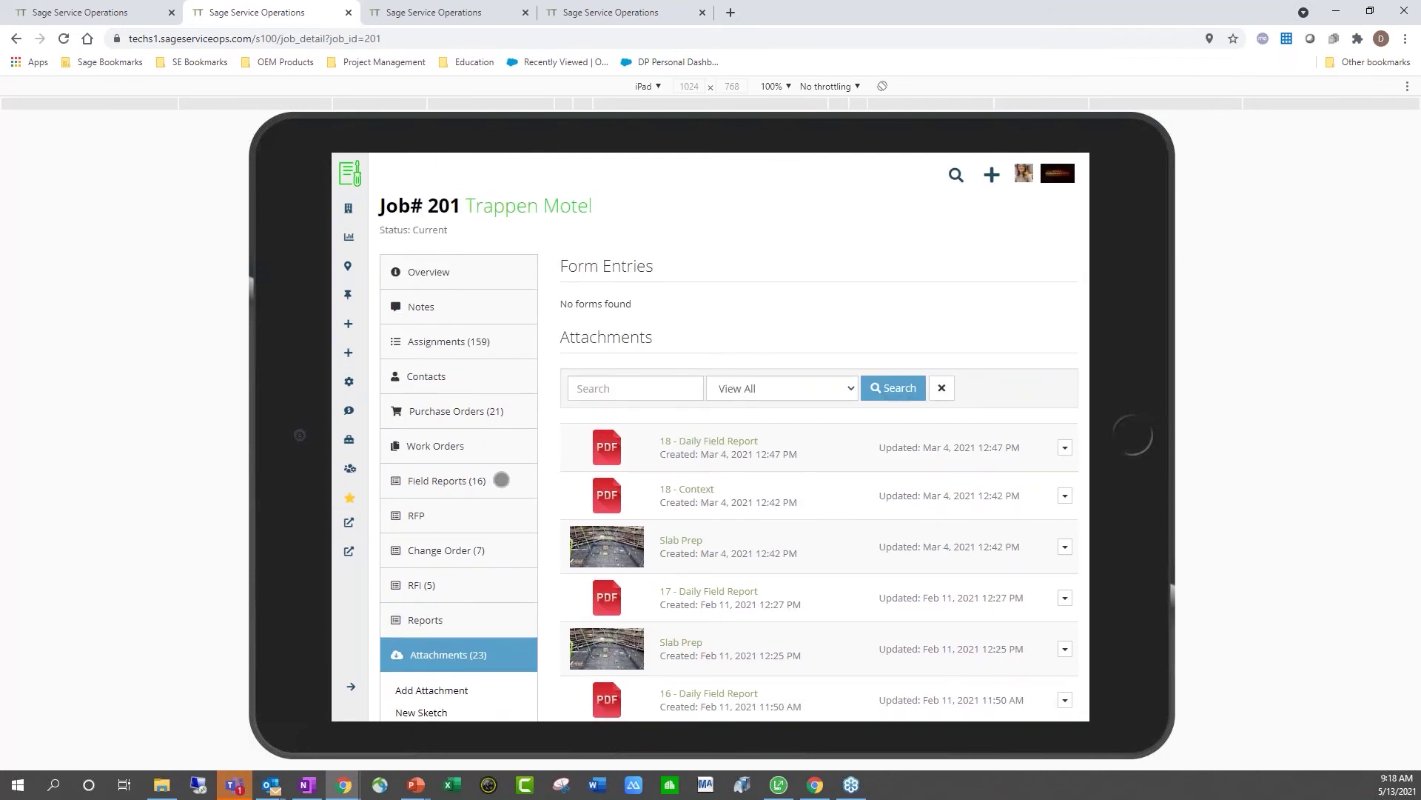
click(501, 480)
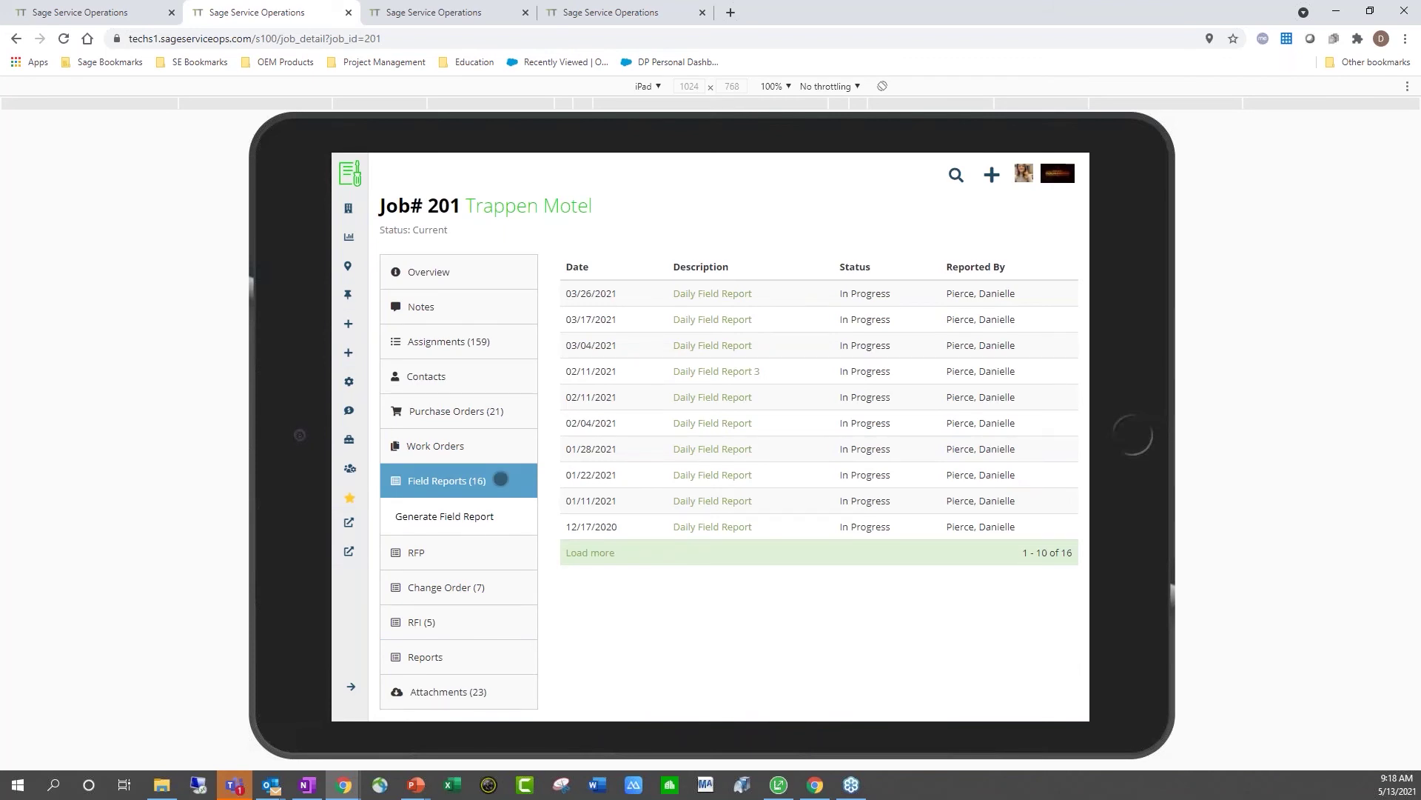
Step: Review the new report form's description and generate DFR #21 for Job 201, dated May 13, 2021
click(506, 520)
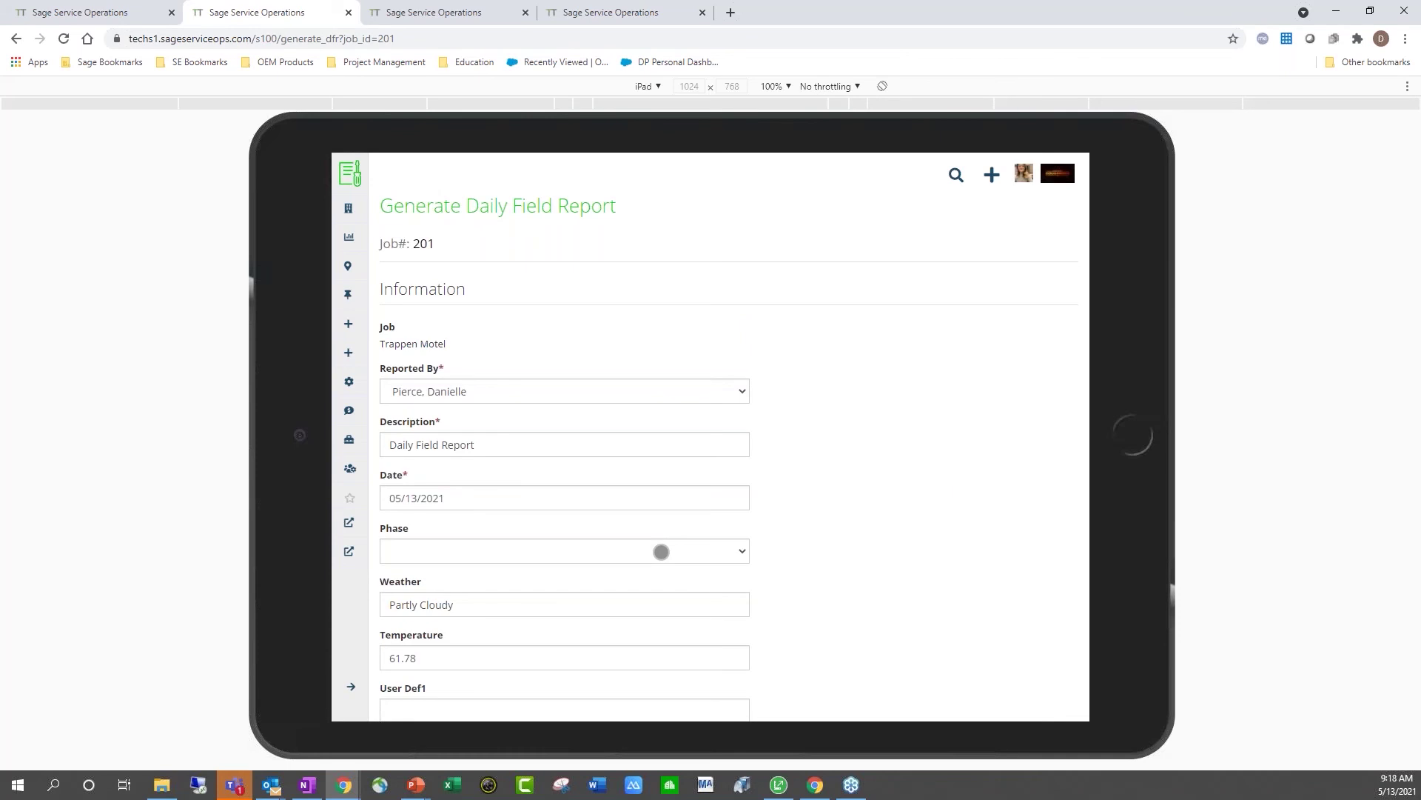
scroll(661, 551, down, 1)
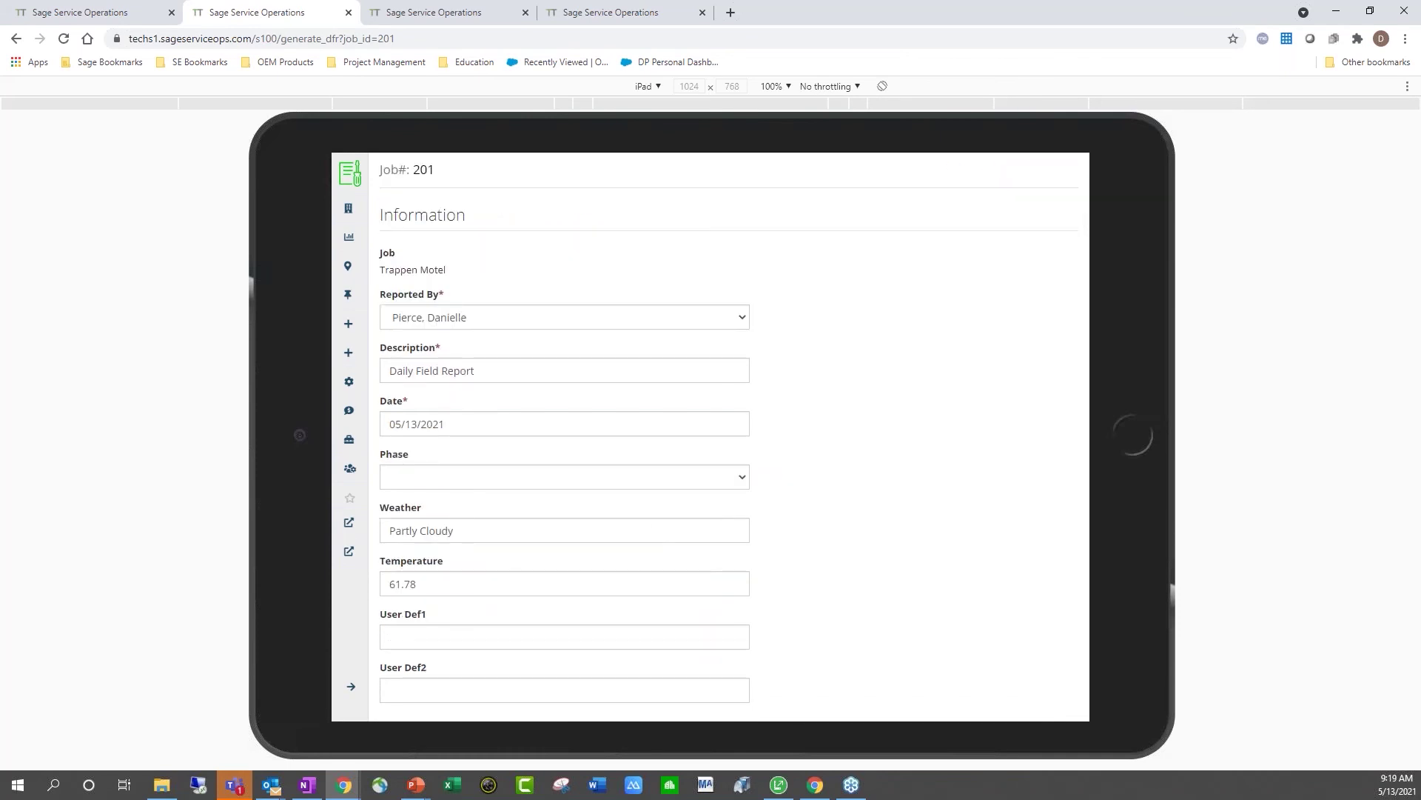
click(474, 370)
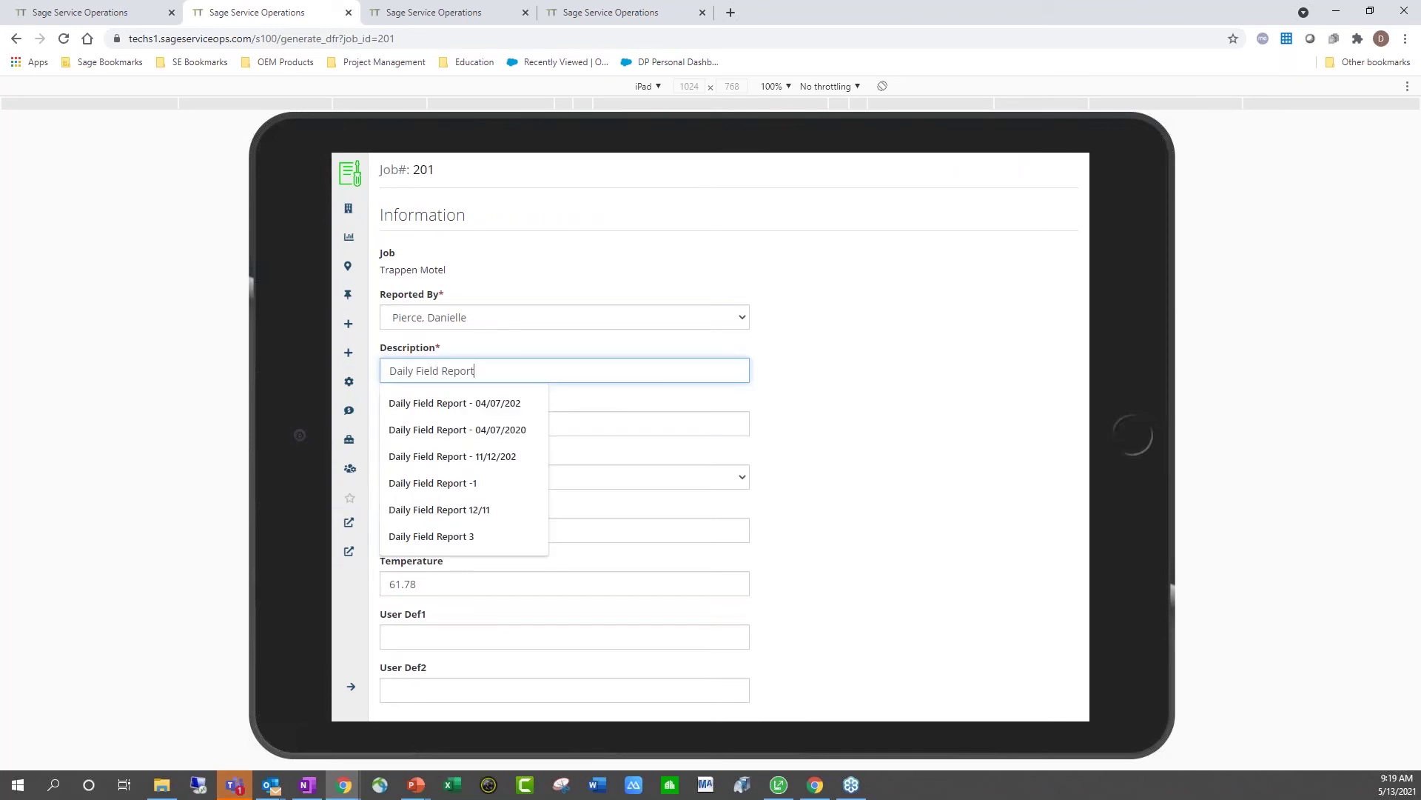
click(499, 357)
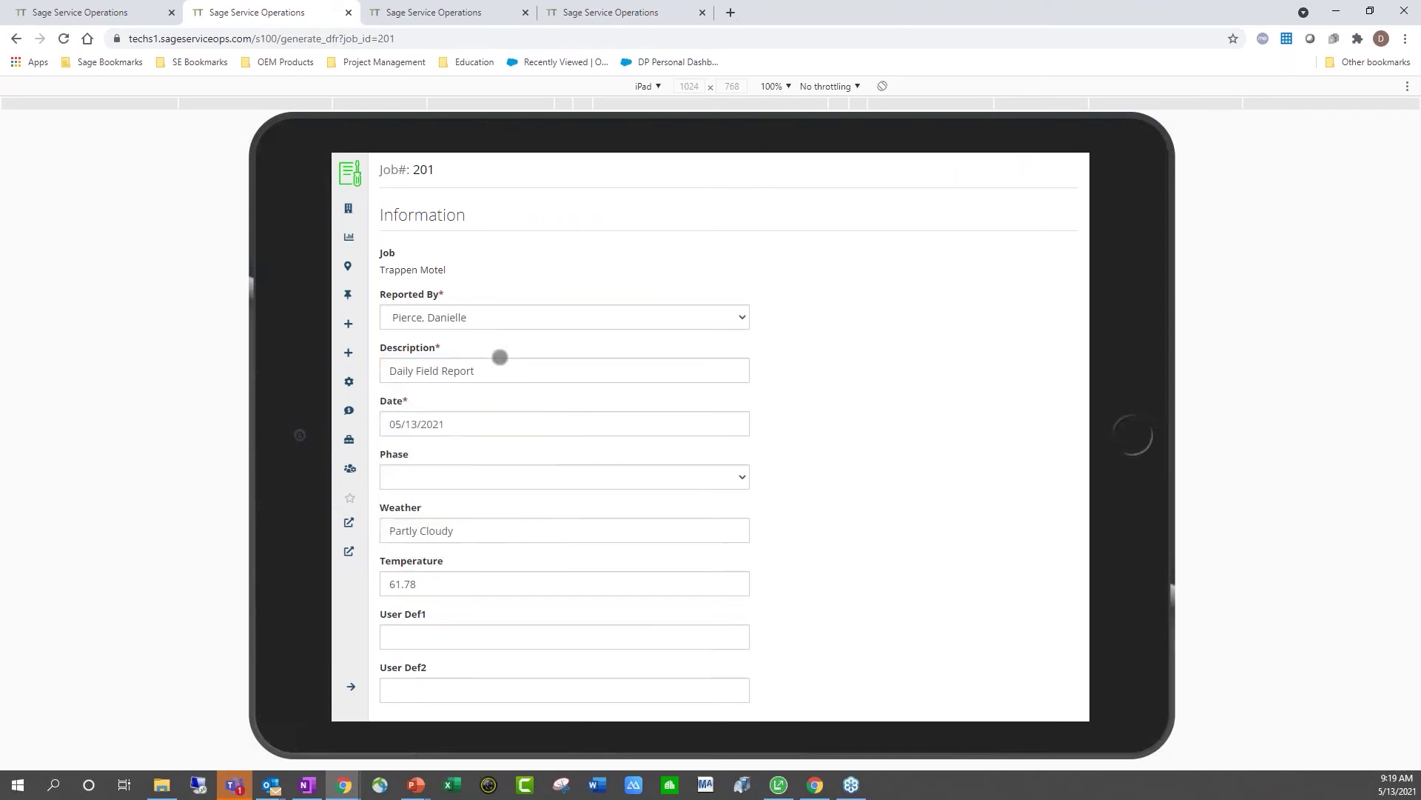
scroll(571, 375, down, 1)
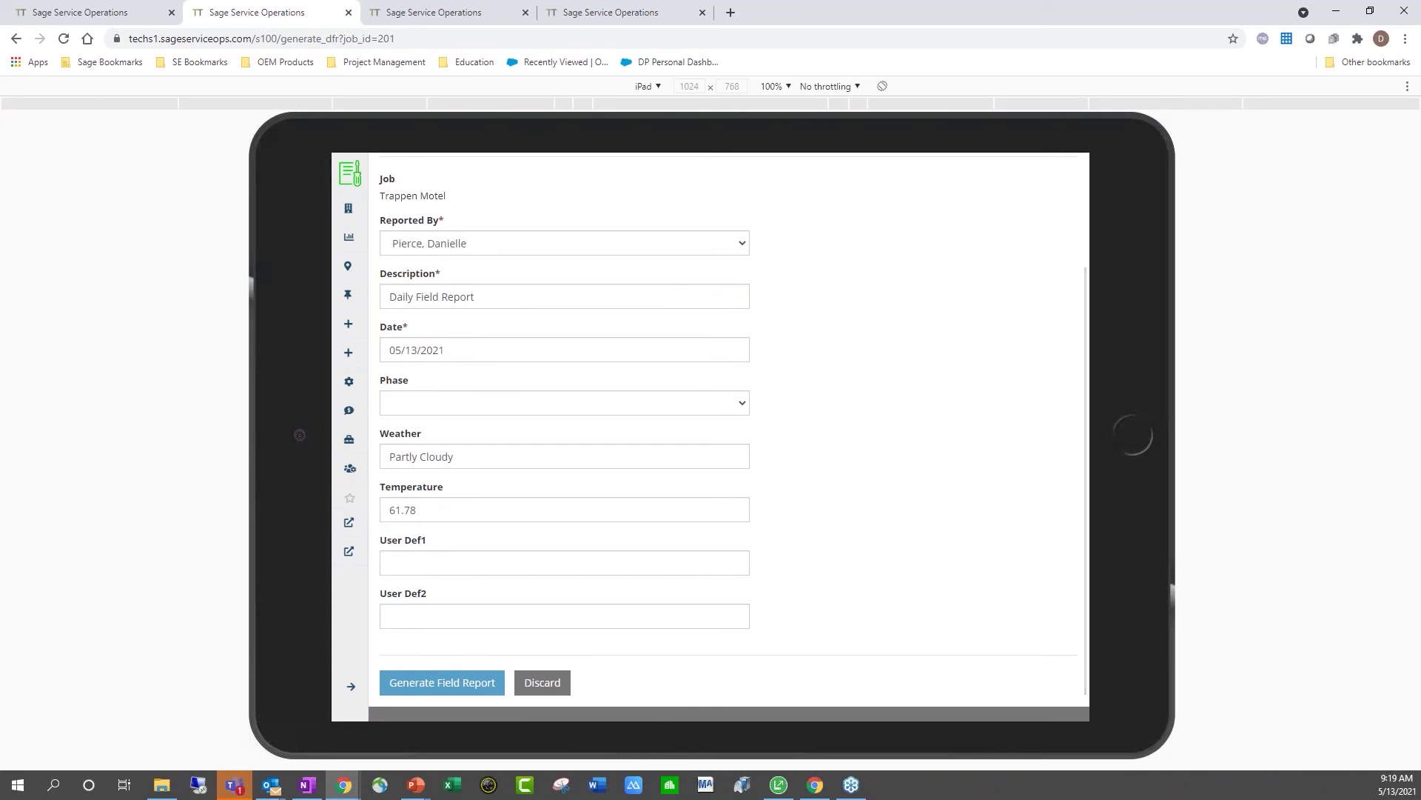
scroll(571, 375, down, 1)
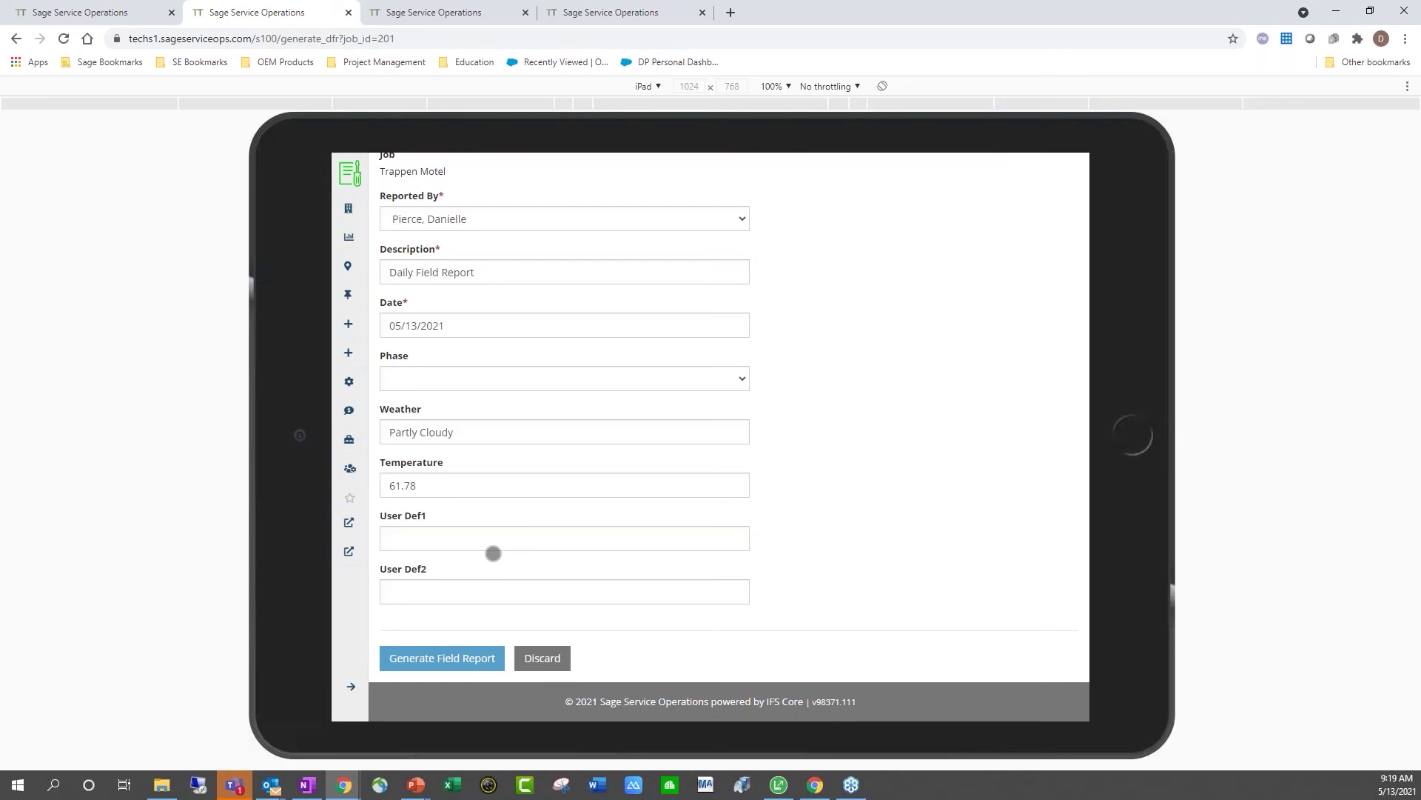
click(442, 658)
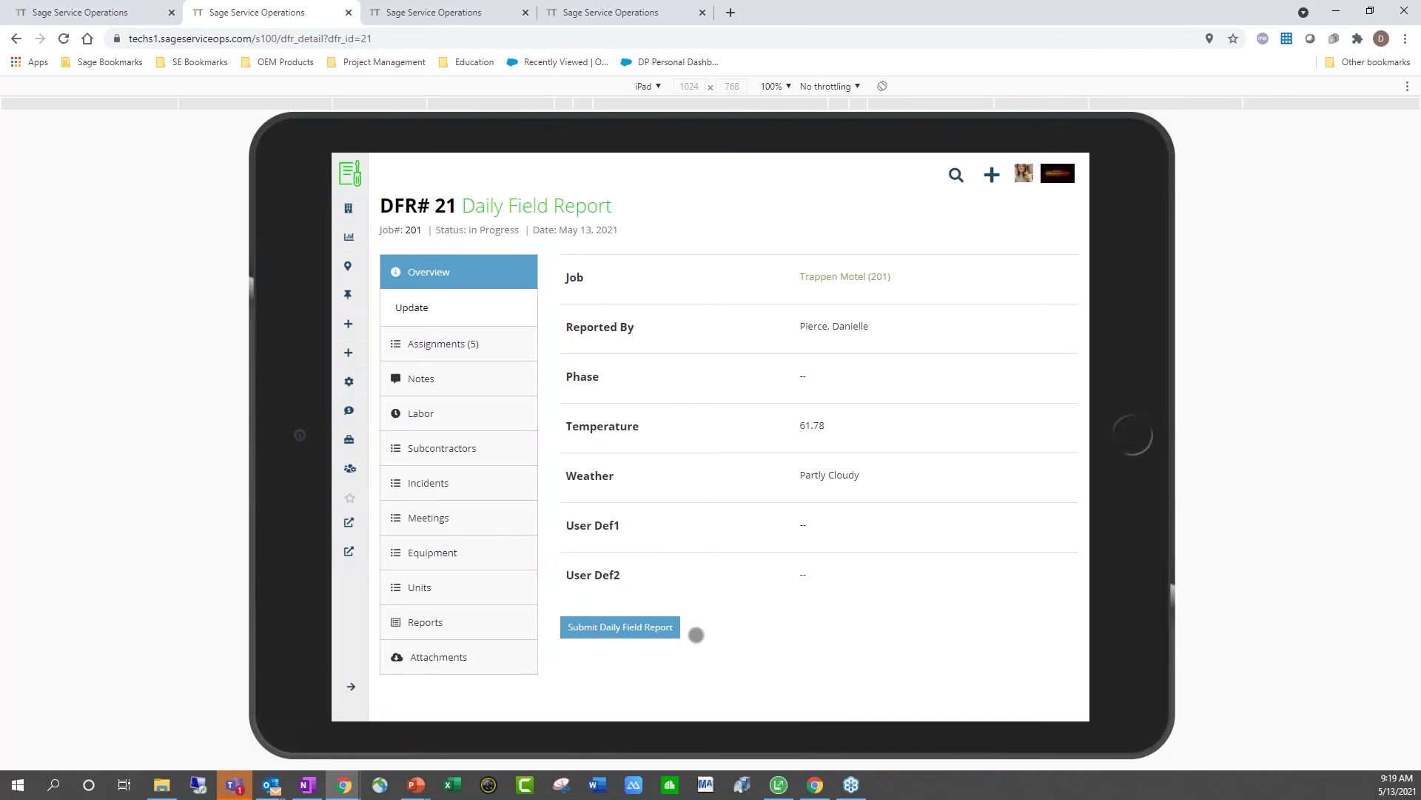
Step: Review DFR #21's five job assignments, then bring up its Notes page
click(522, 342)
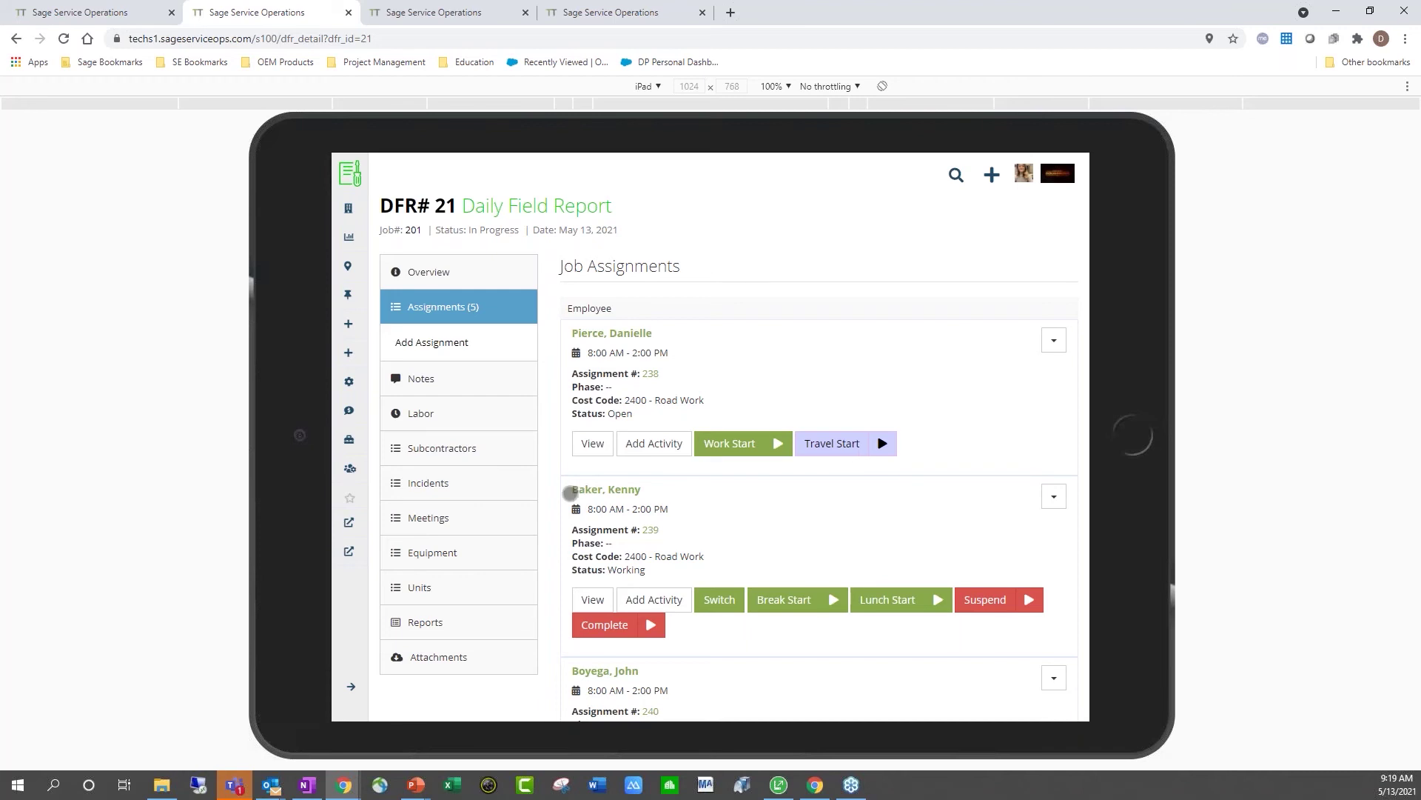
click(420, 379)
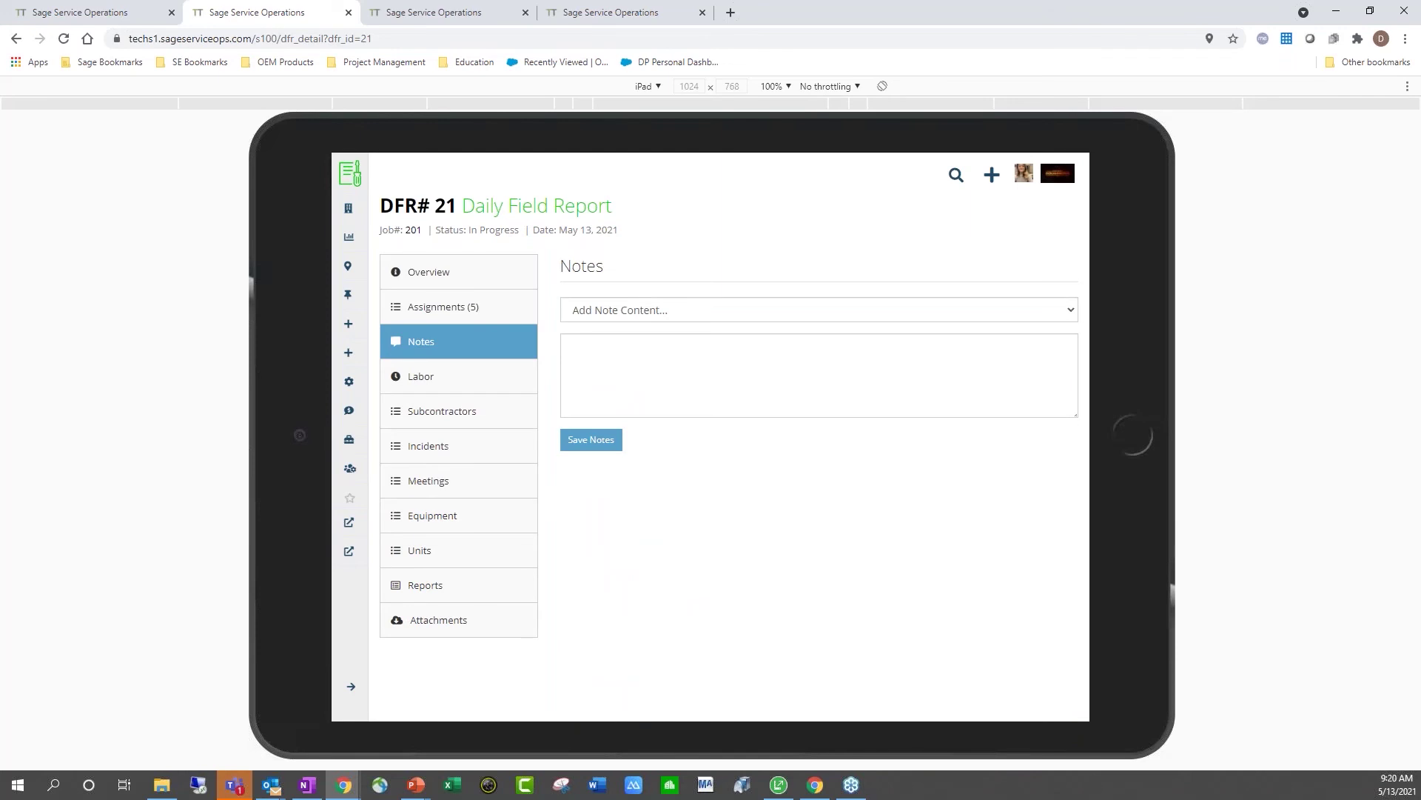
Step: Insert the ready-made 'Received full shipment for PO on site.' note, save it, then go to Labor
click(676, 311)
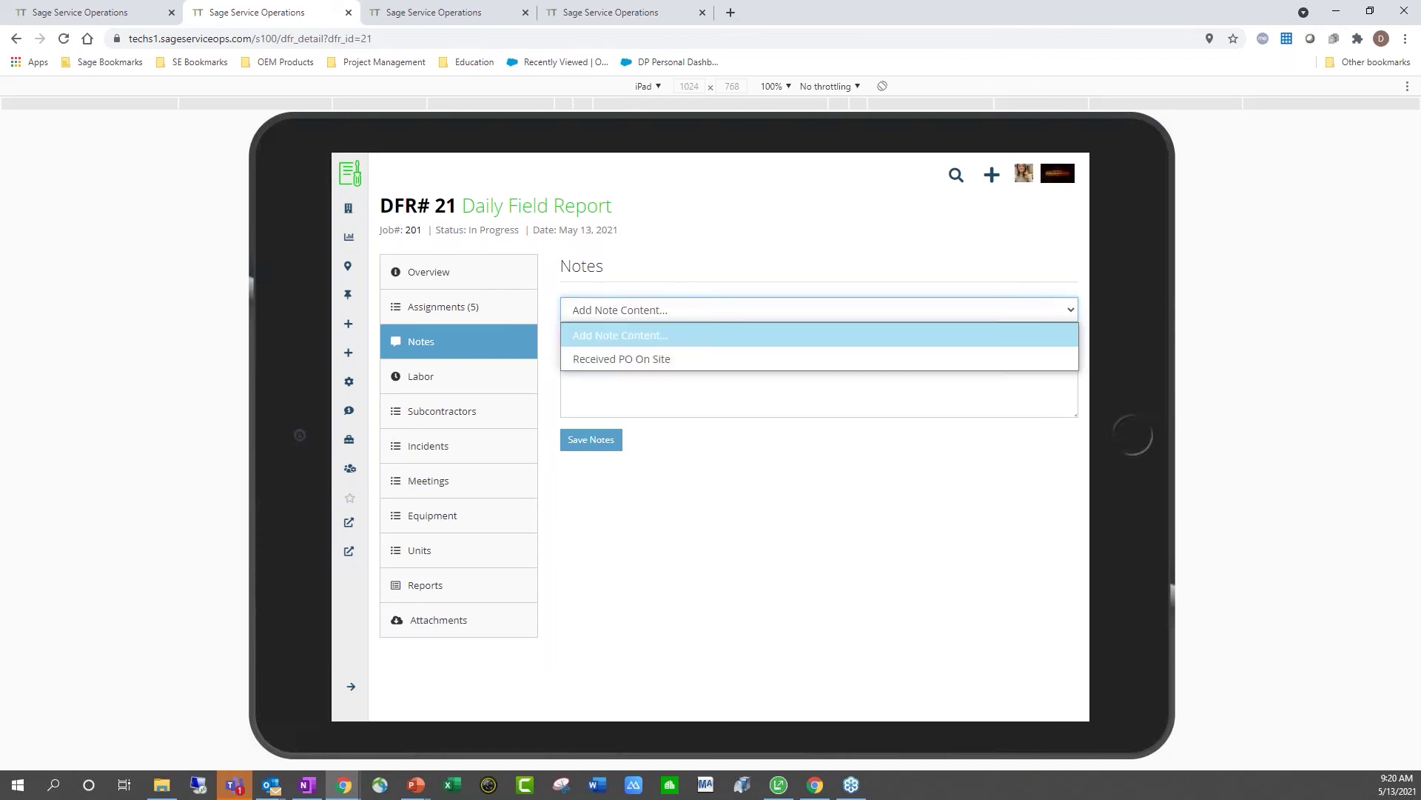
click(658, 360)
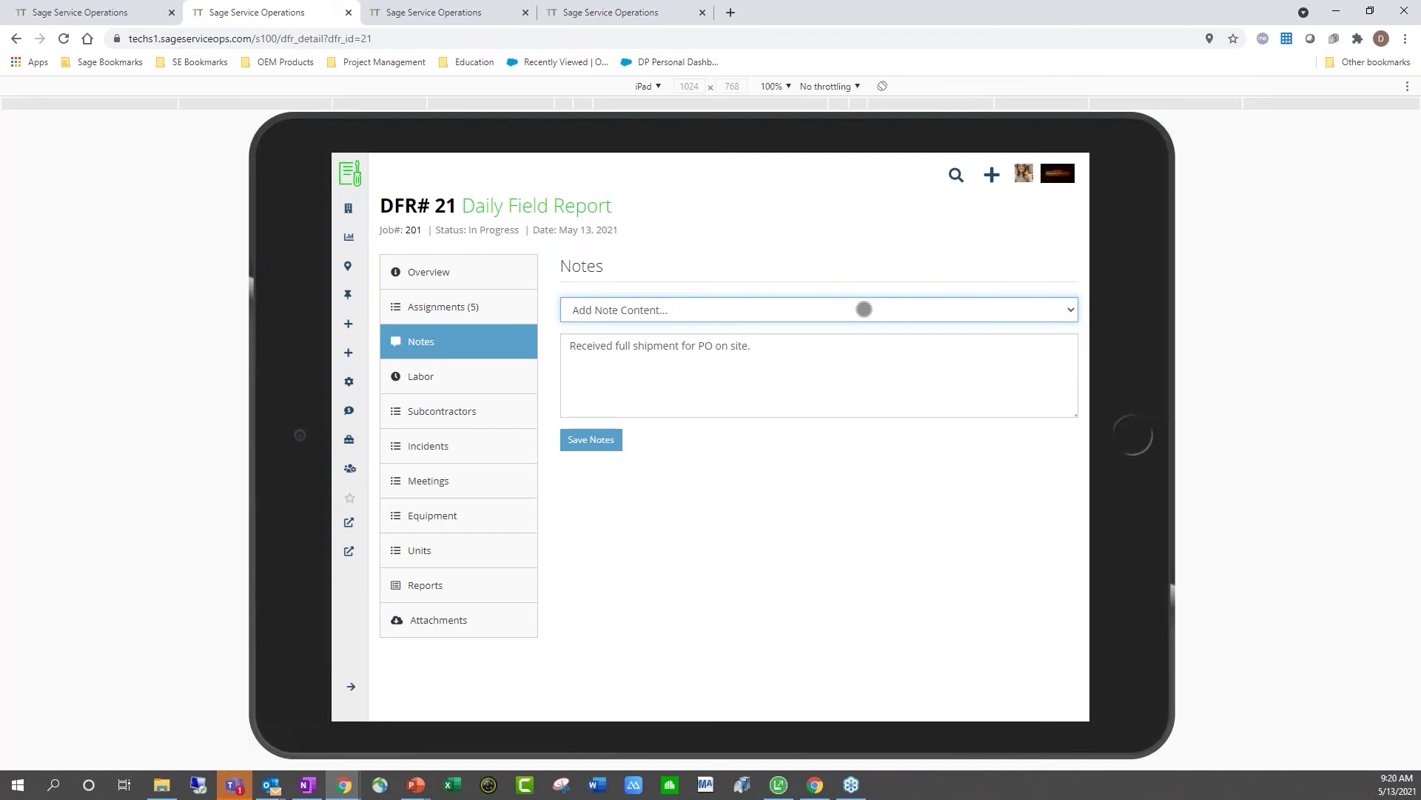
click(590, 439)
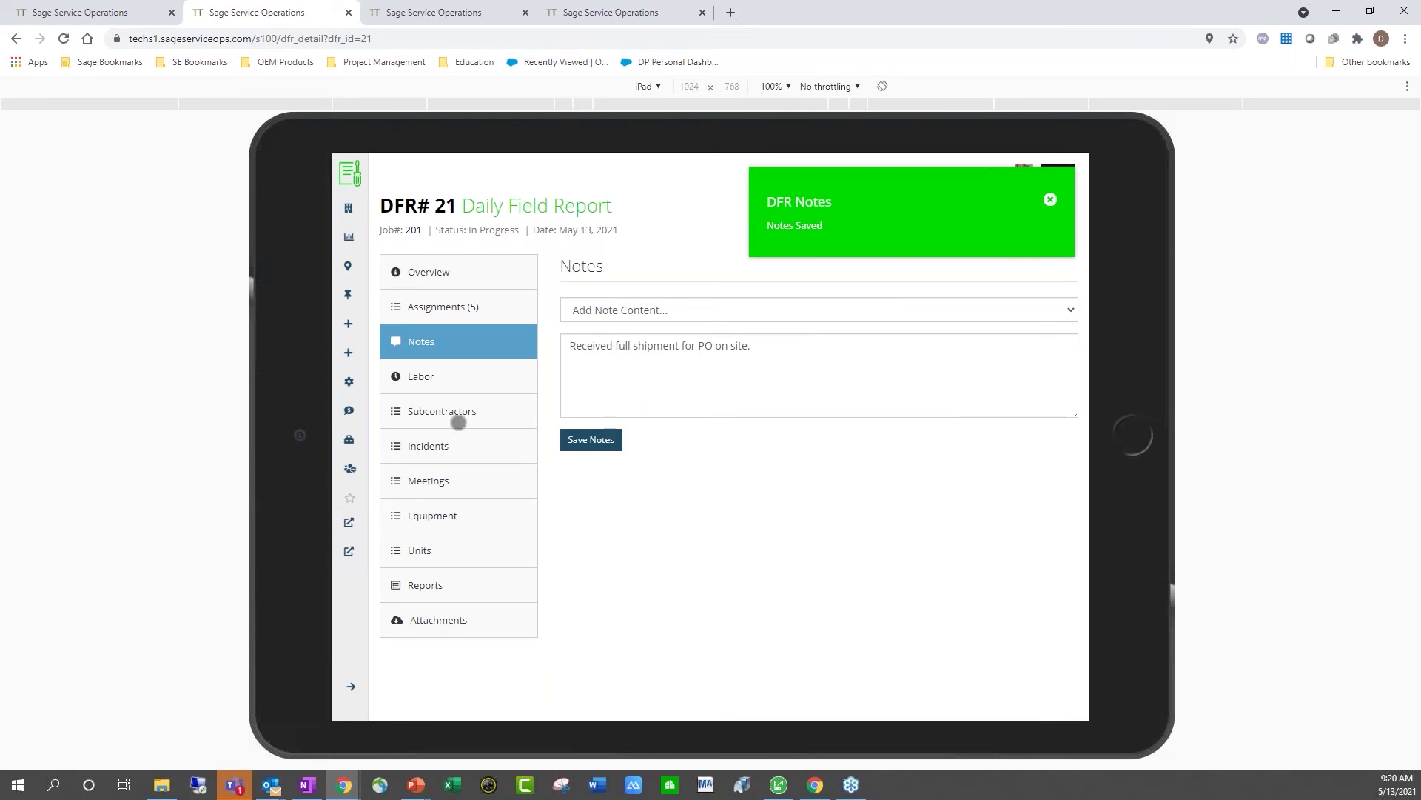
click(445, 377)
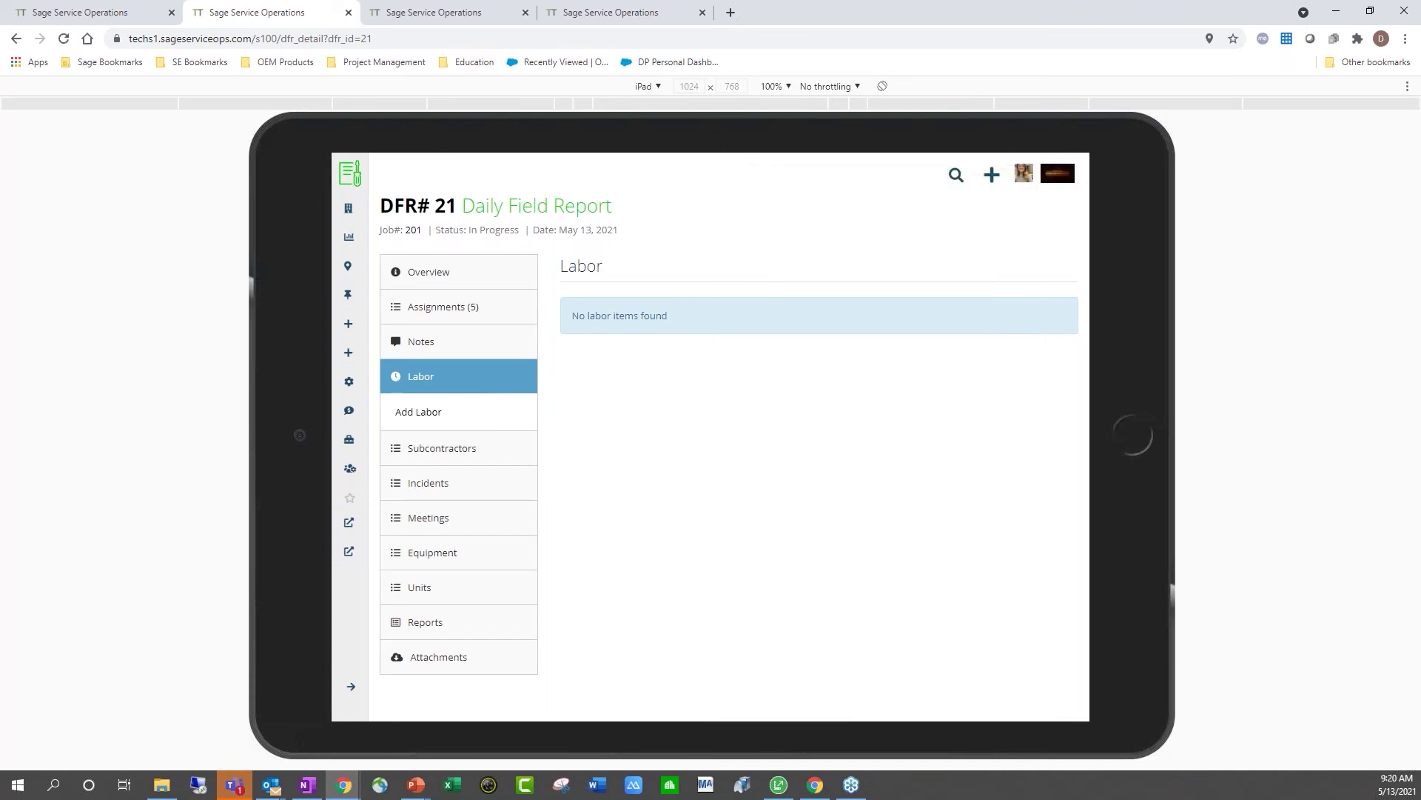
Step: Start a labor entry for the selected employees with cost code 2400 - Road Work
click(418, 412)
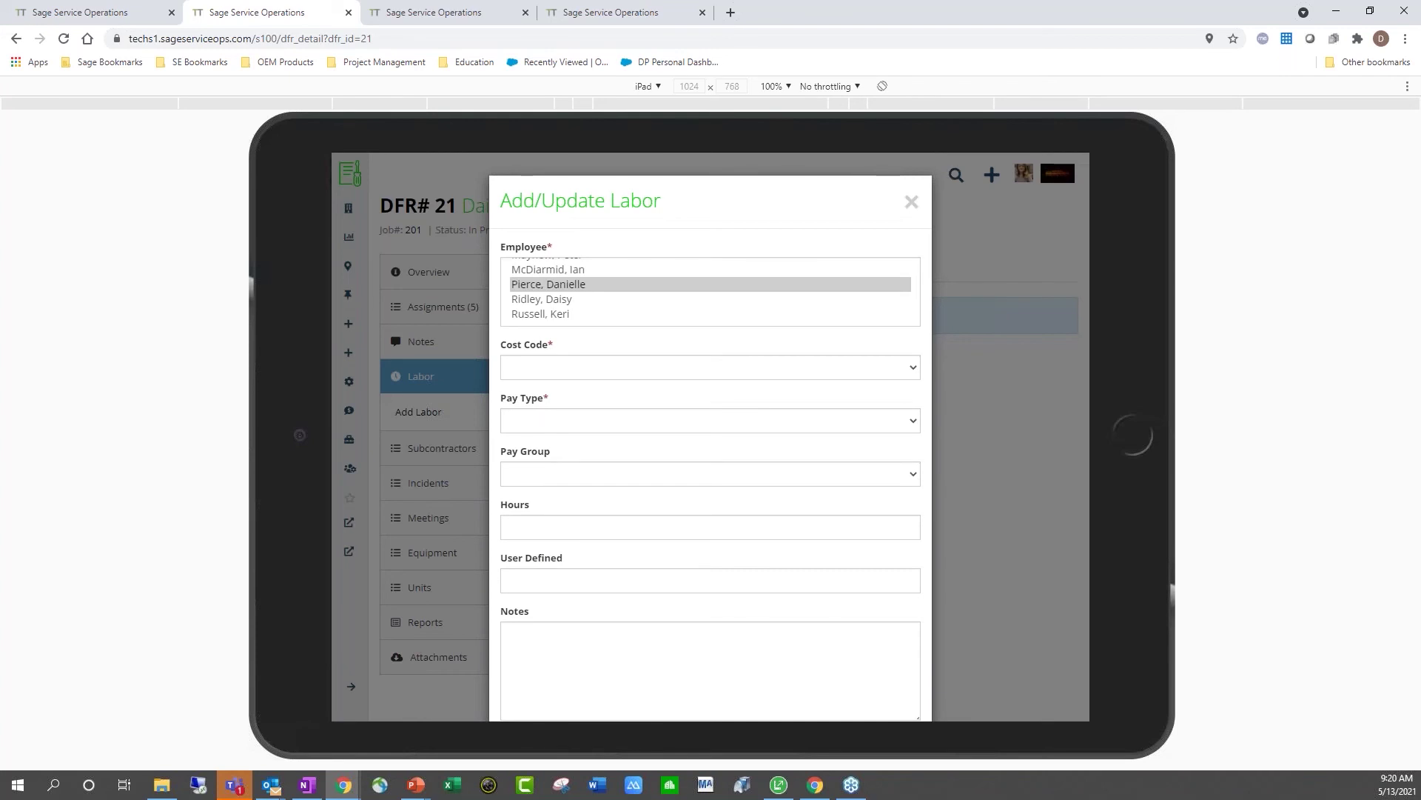
scroll(711, 291, up, 10)
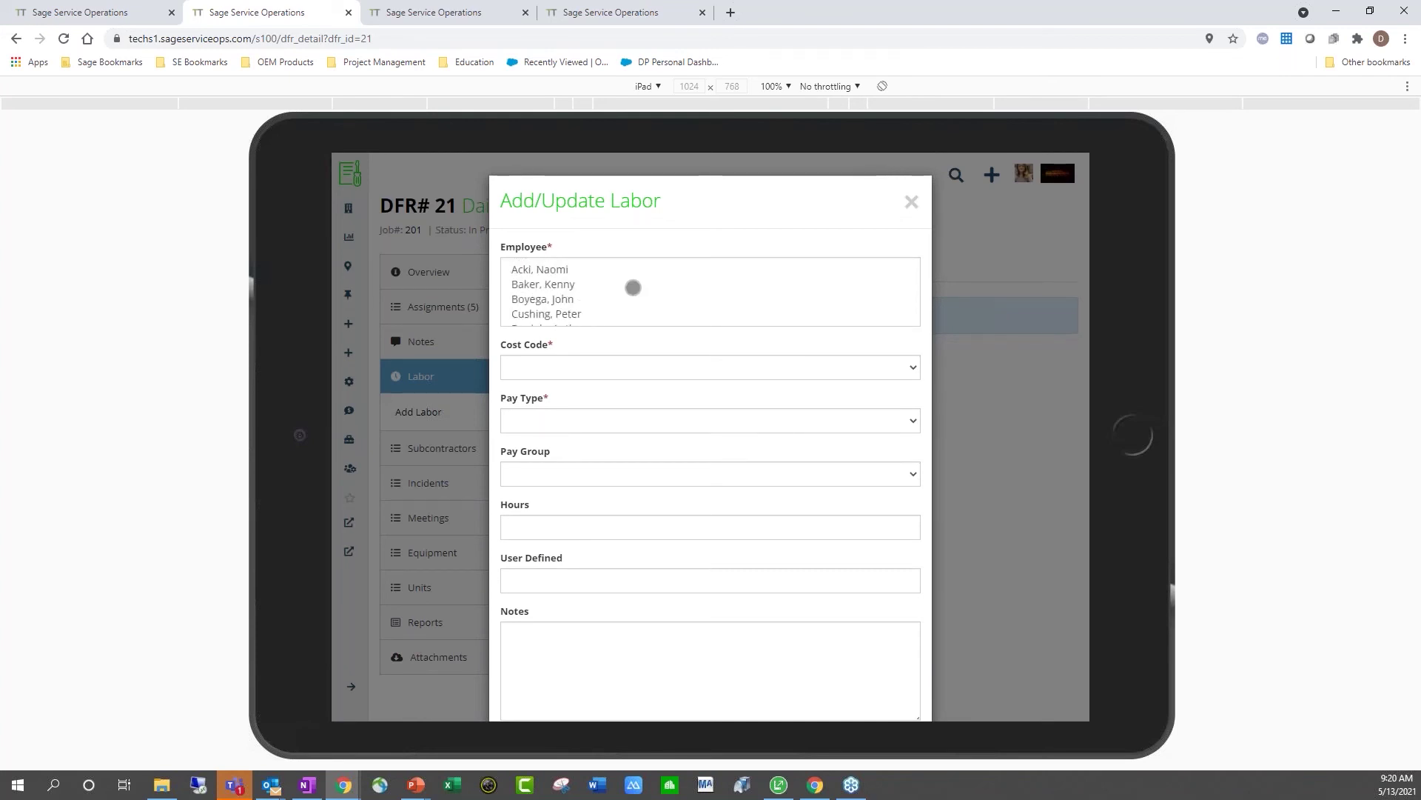
click(540, 270)
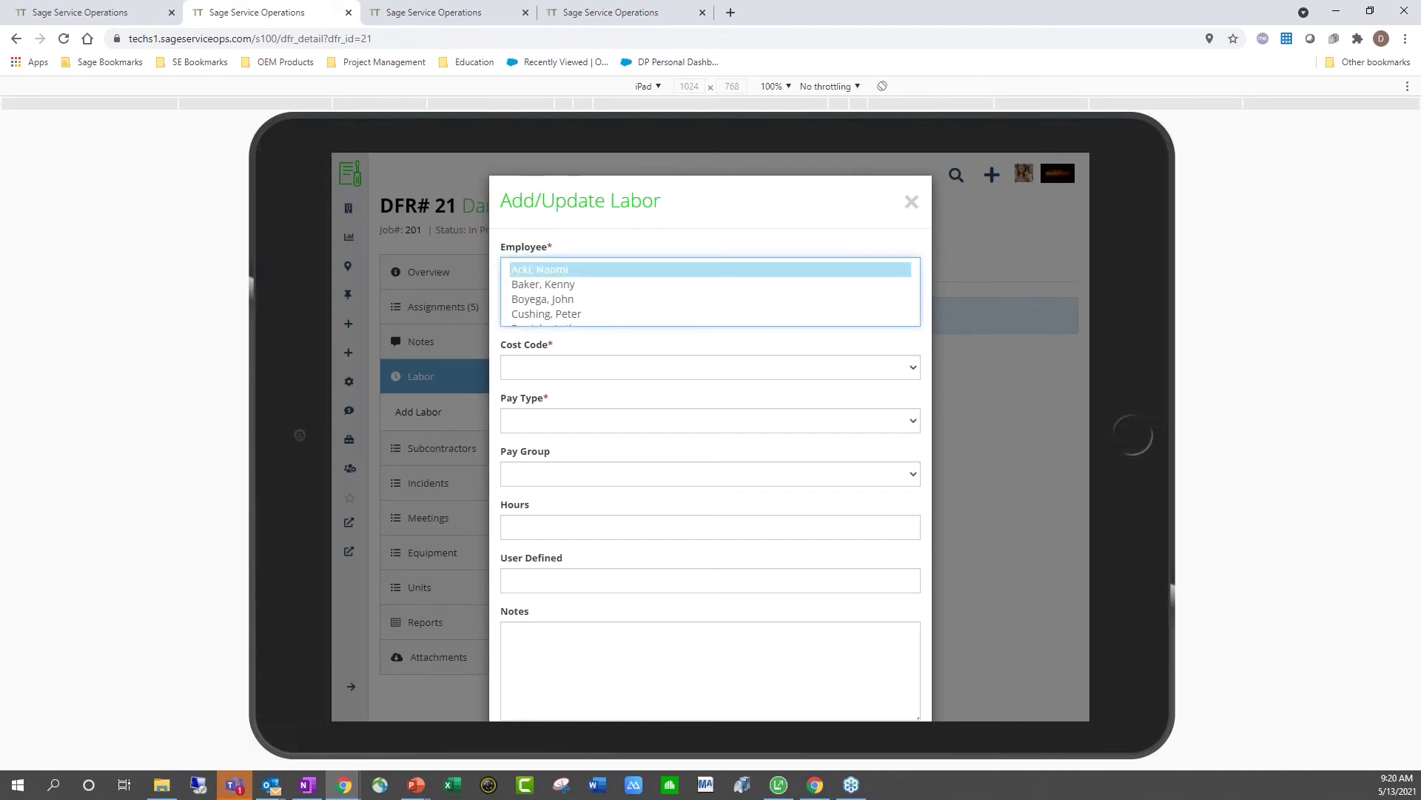
ctrl+click(635, 299)
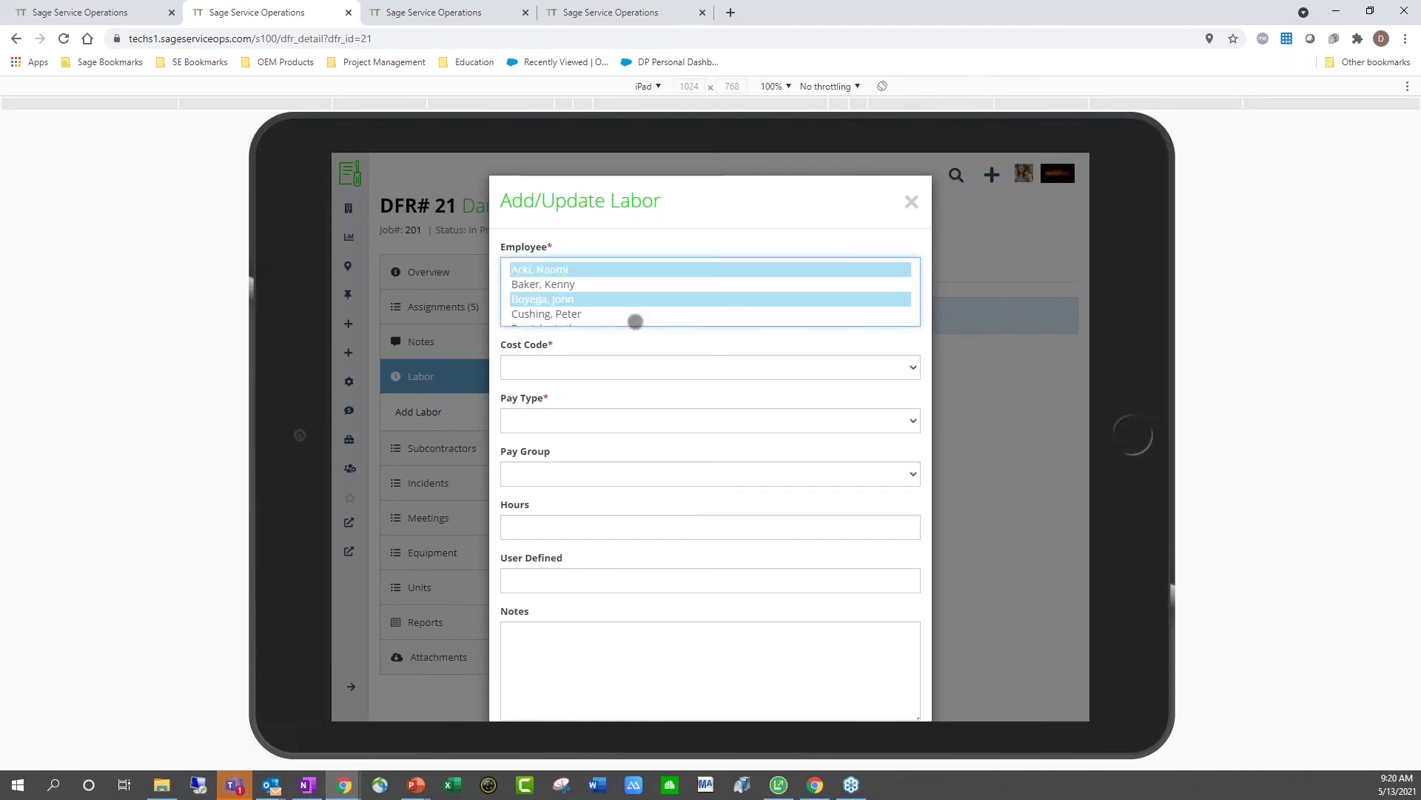
click(635, 367)
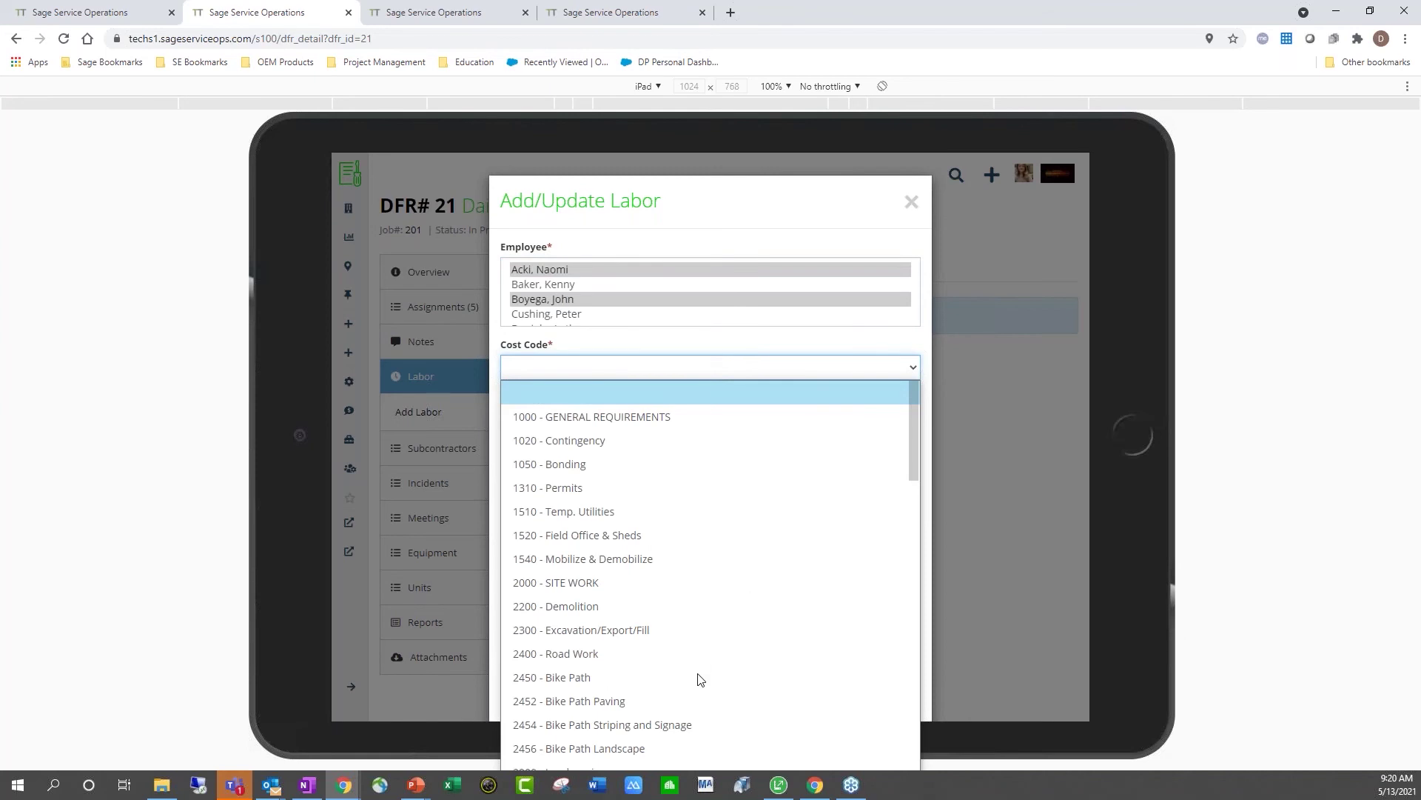
click(570, 653)
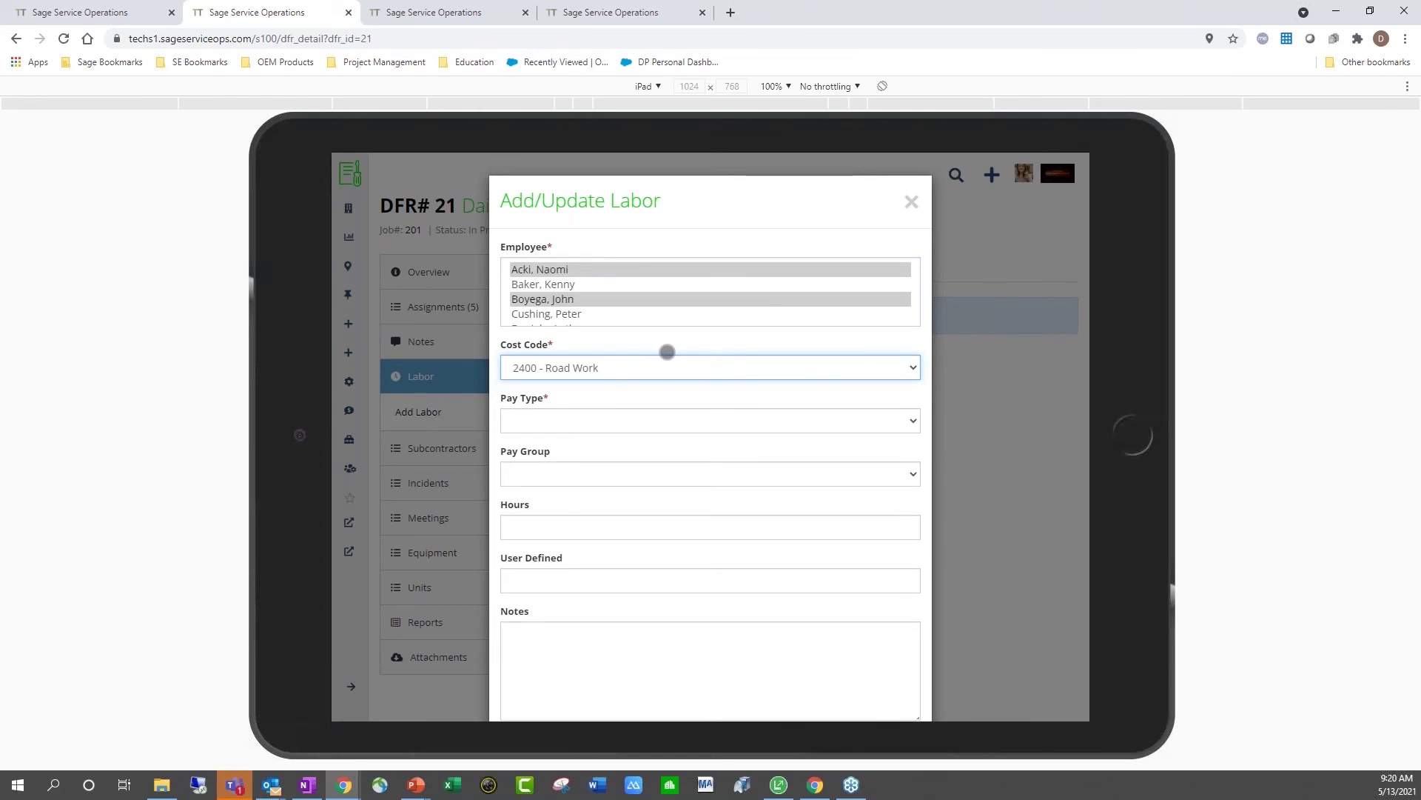
Step: Set Regular pay type and 4 hours, then save the labor entry
scroll(667, 351, down, 1)
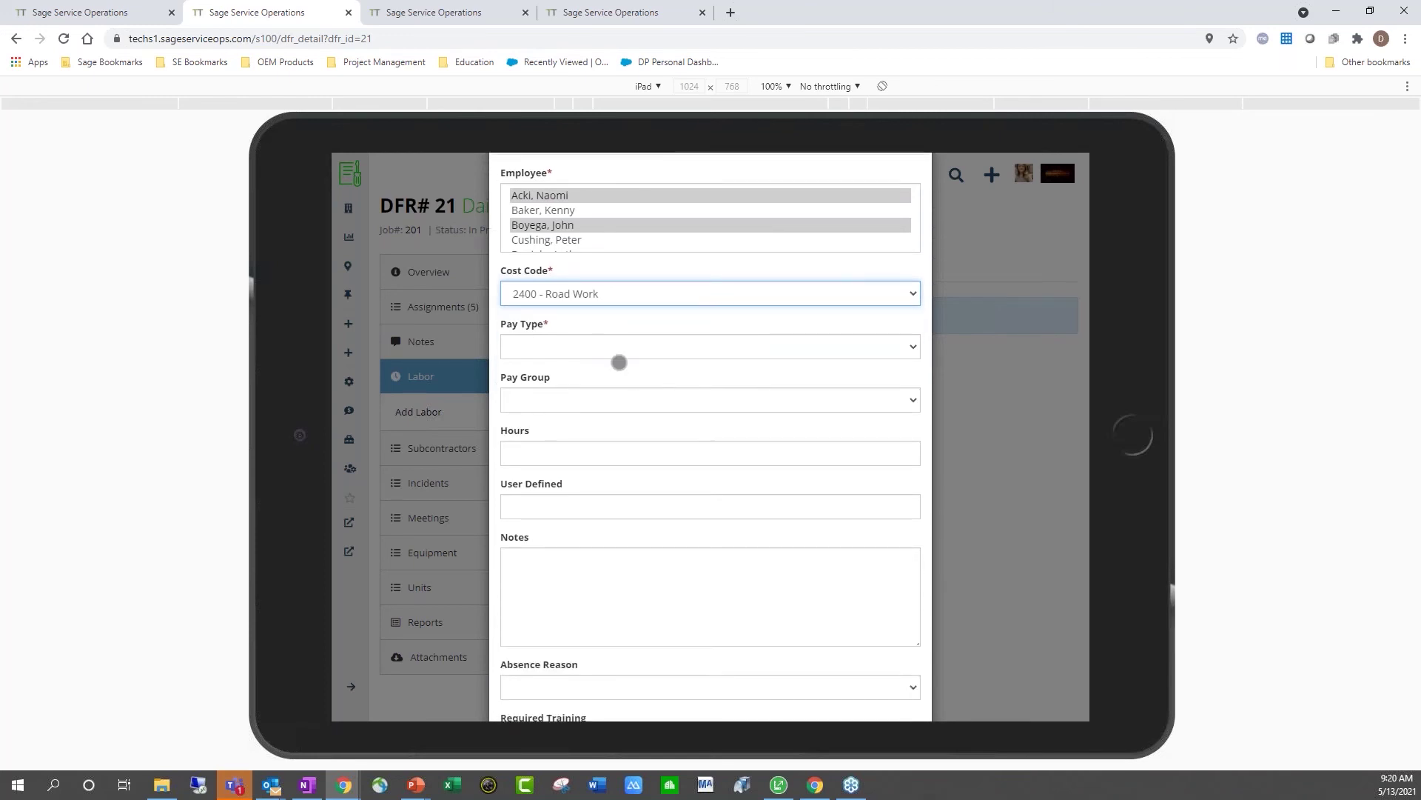
click(619, 351)
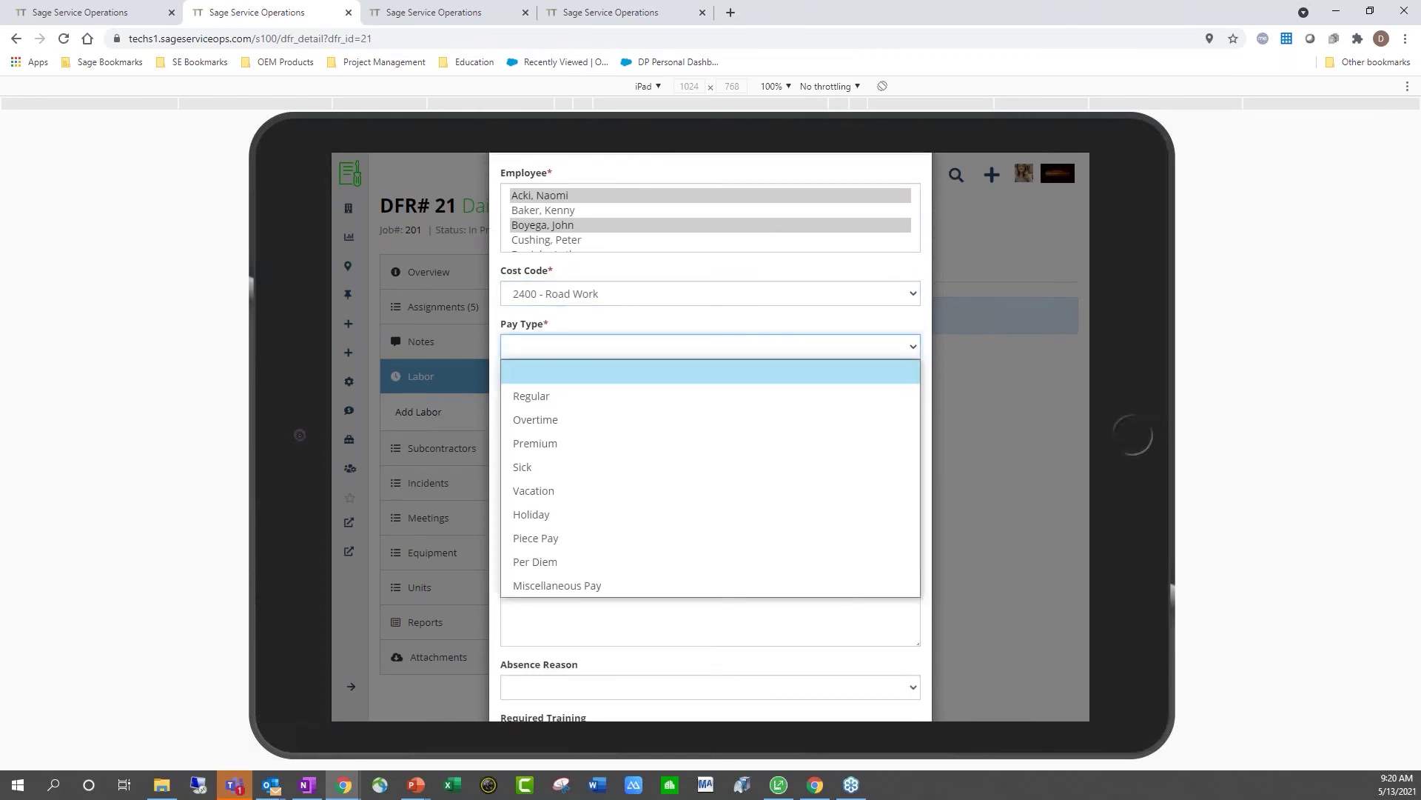
click(551, 402)
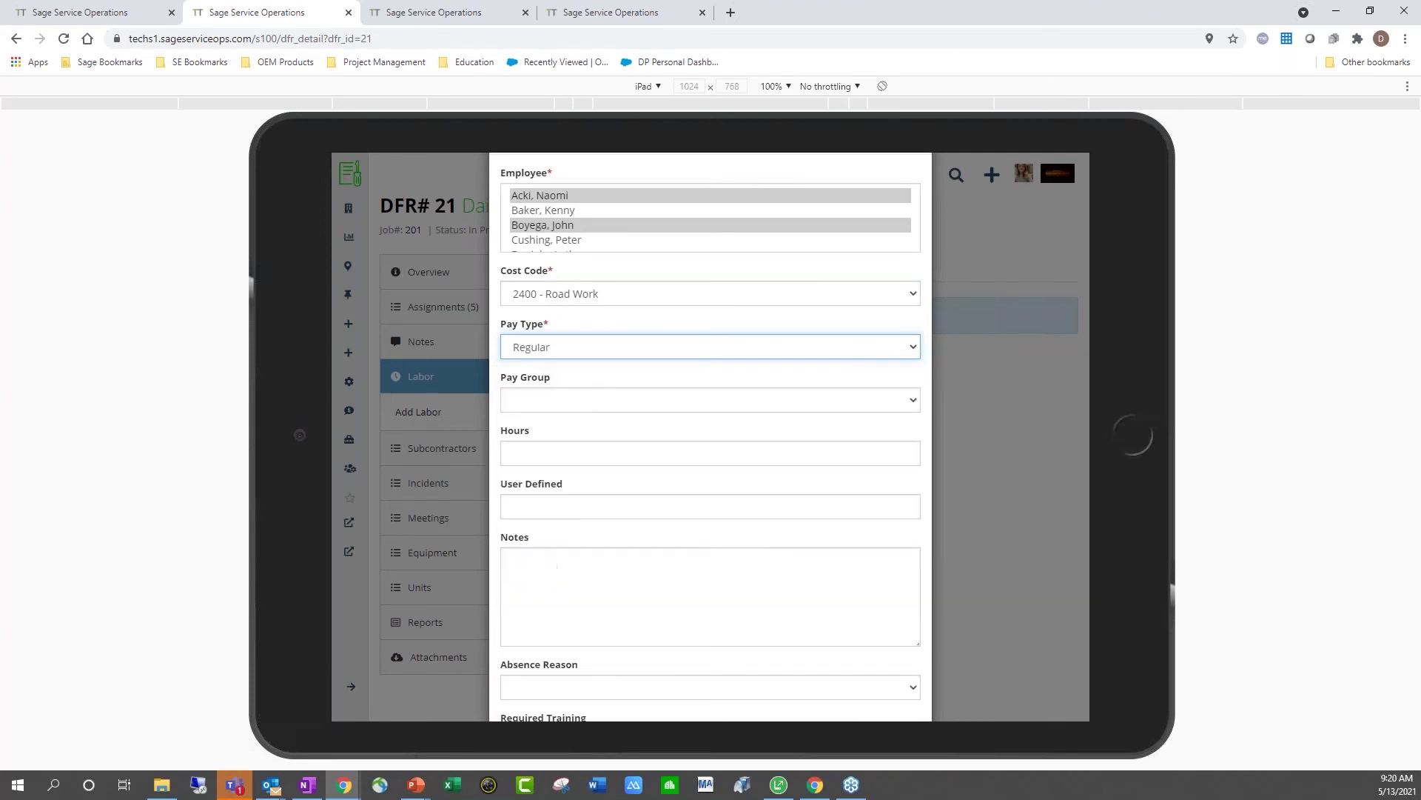
scroll(558, 394, down, 1)
click(558, 379)
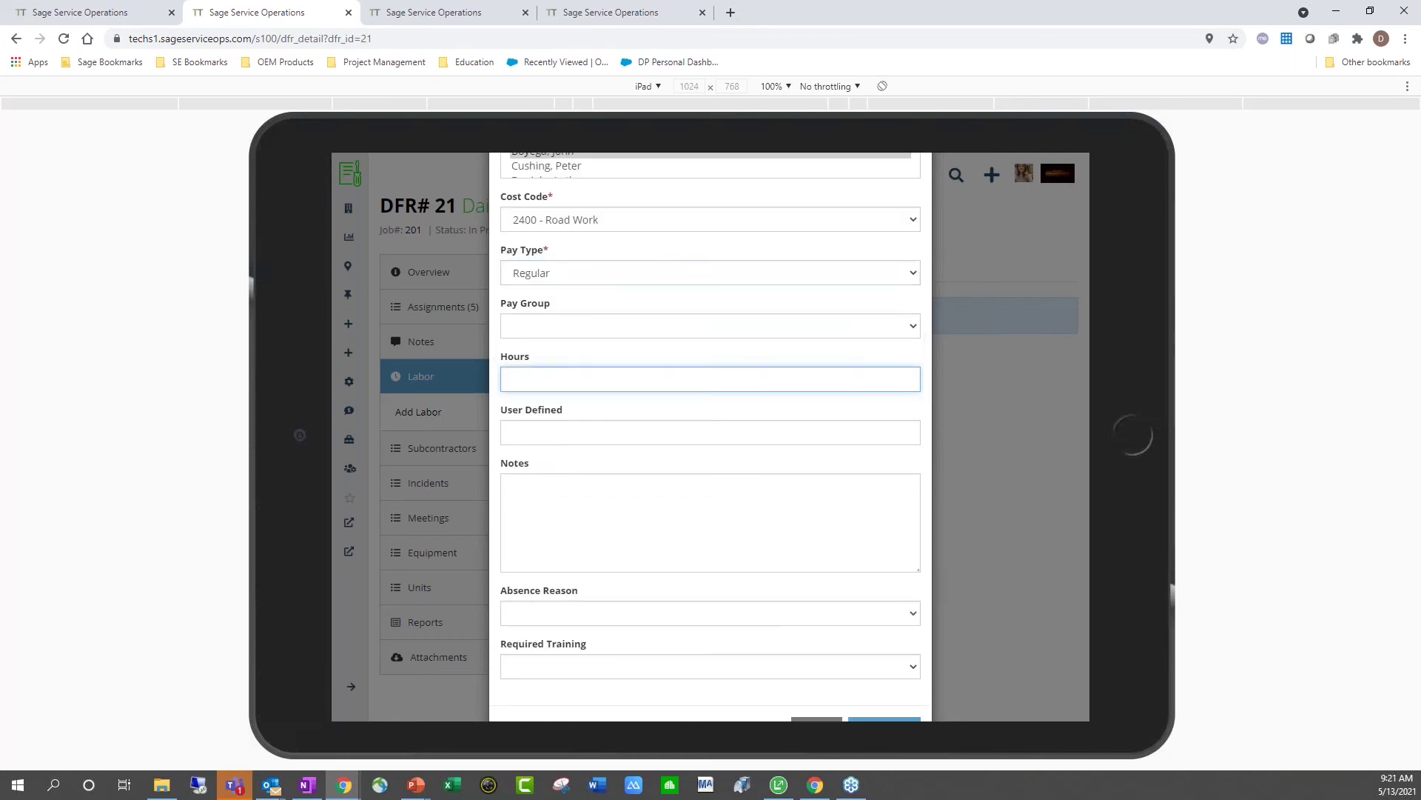
text(4)
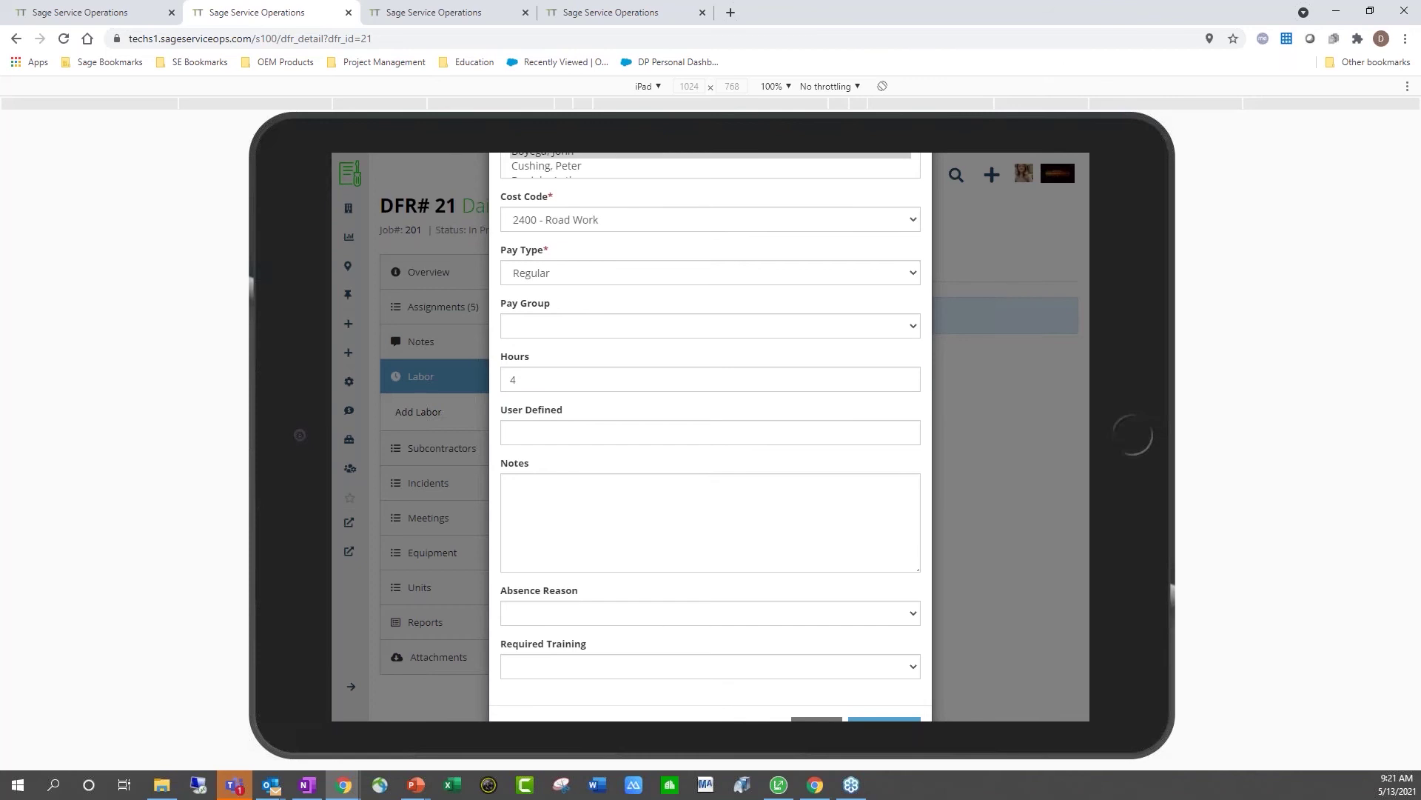
scroll(711, 437, down, 2)
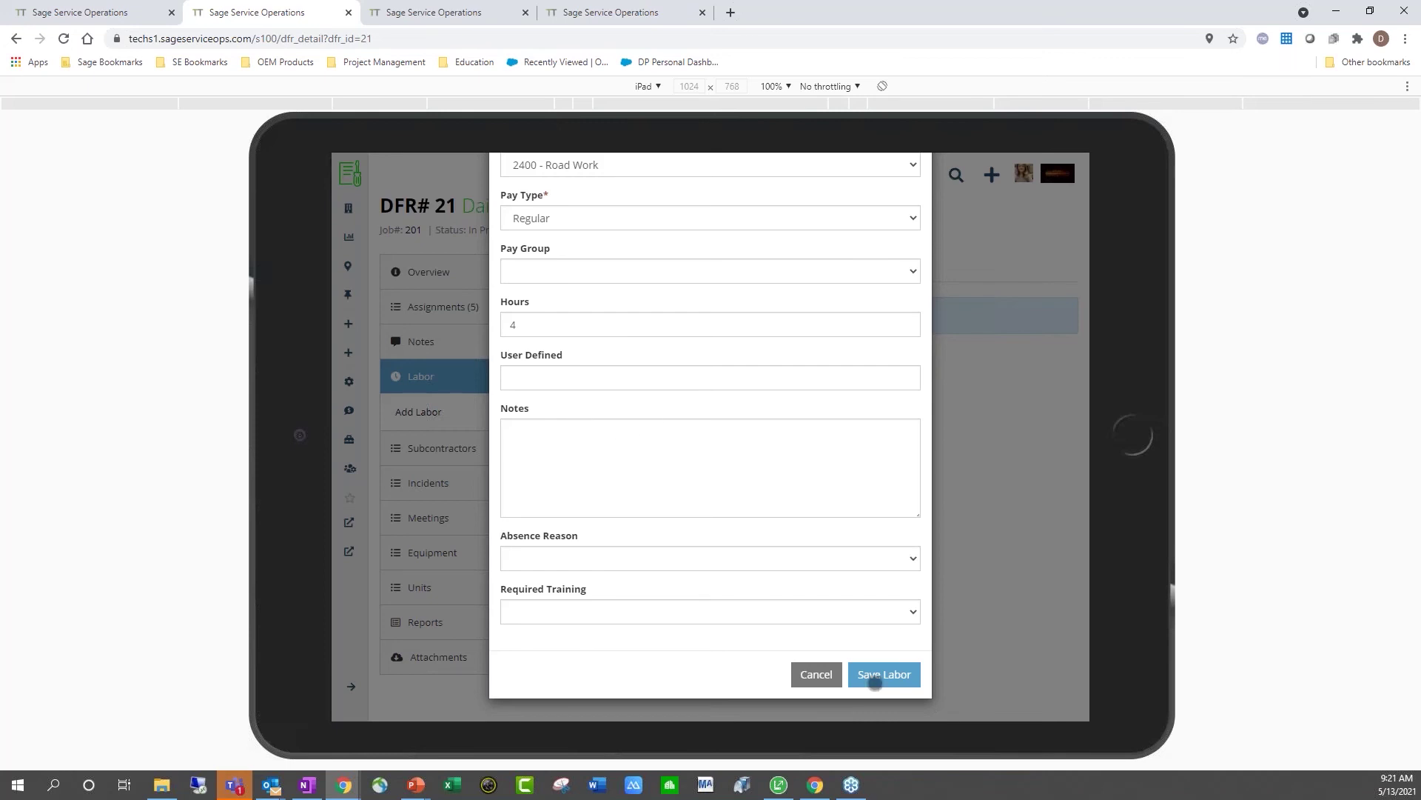
click(875, 682)
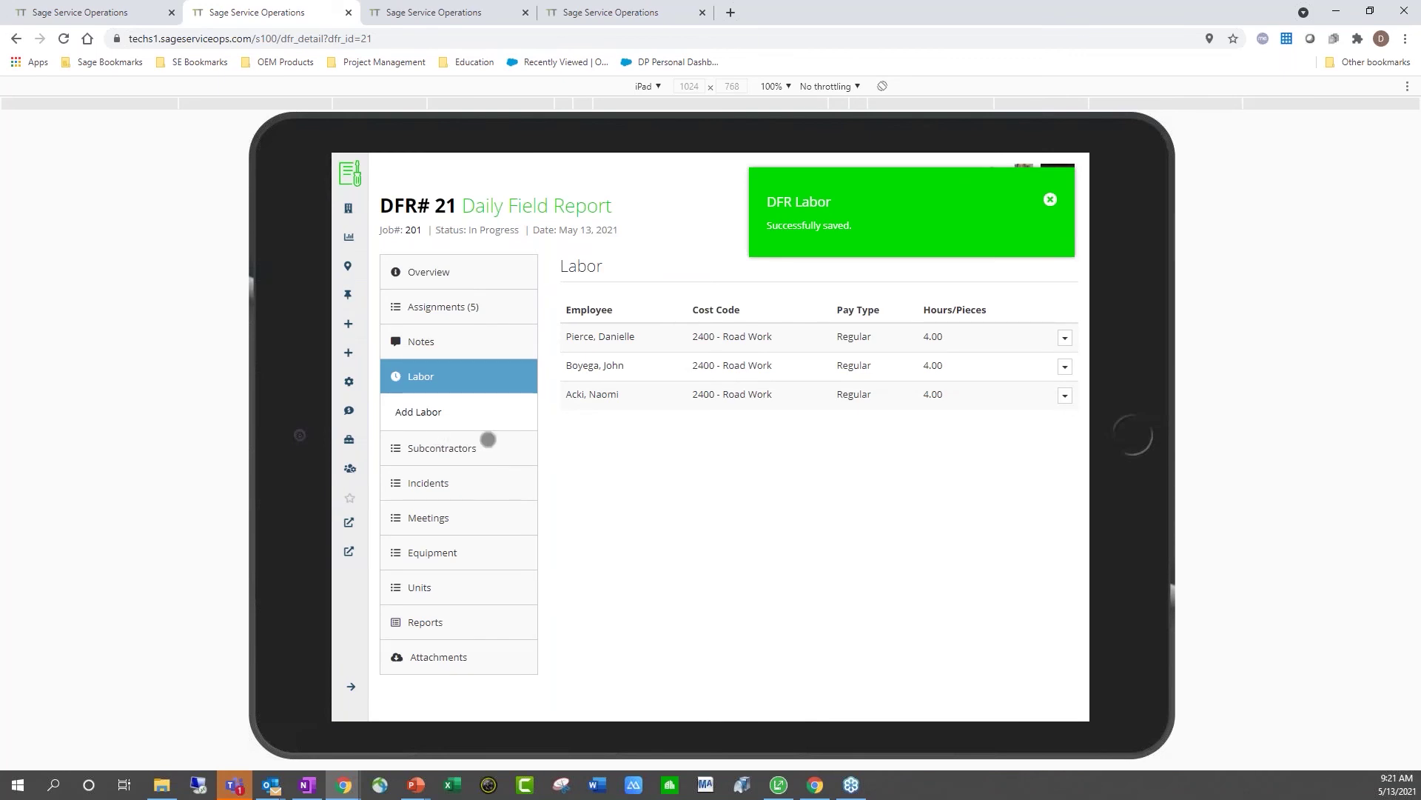
Step: Start a new incident on DFR# 21 with incident type Injury
click(488, 440)
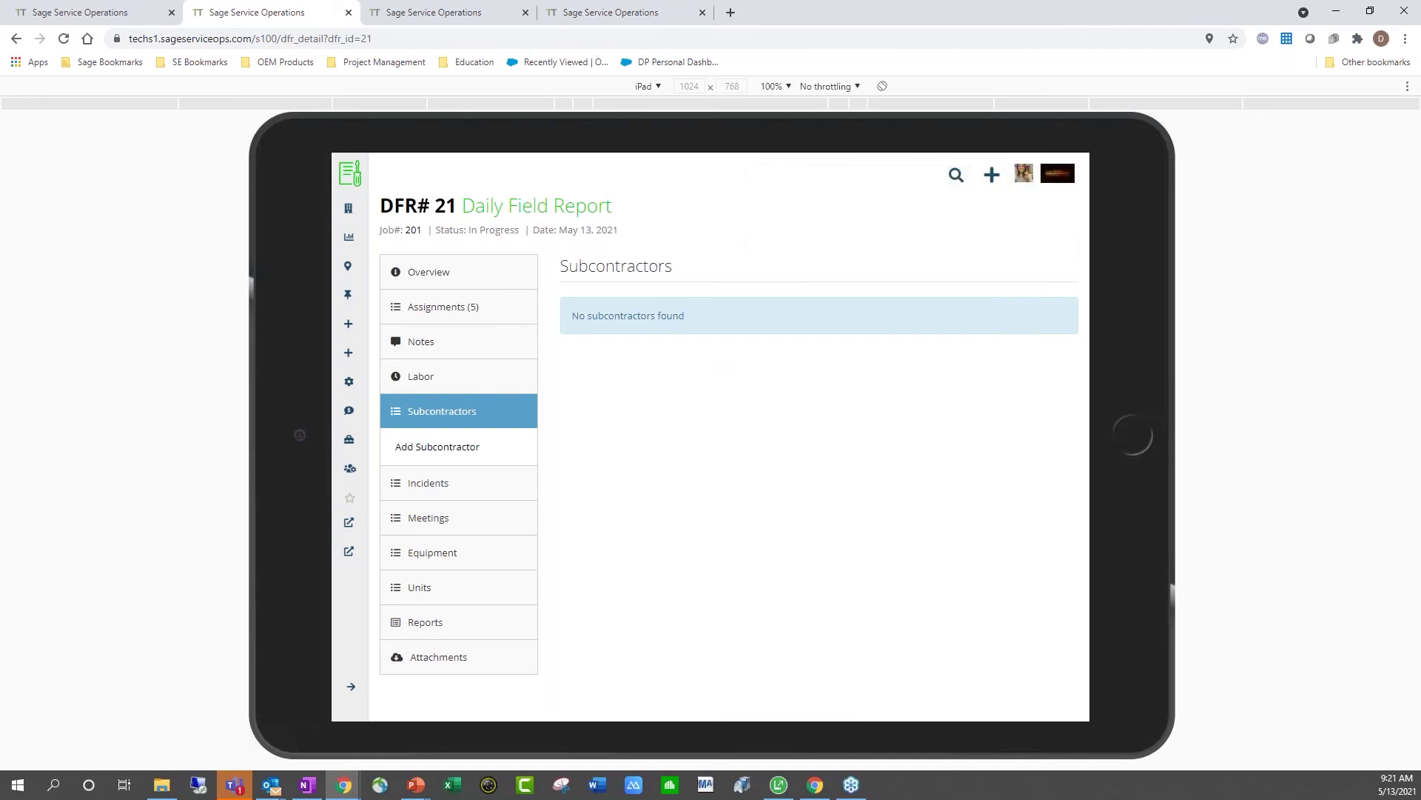
click(511, 489)
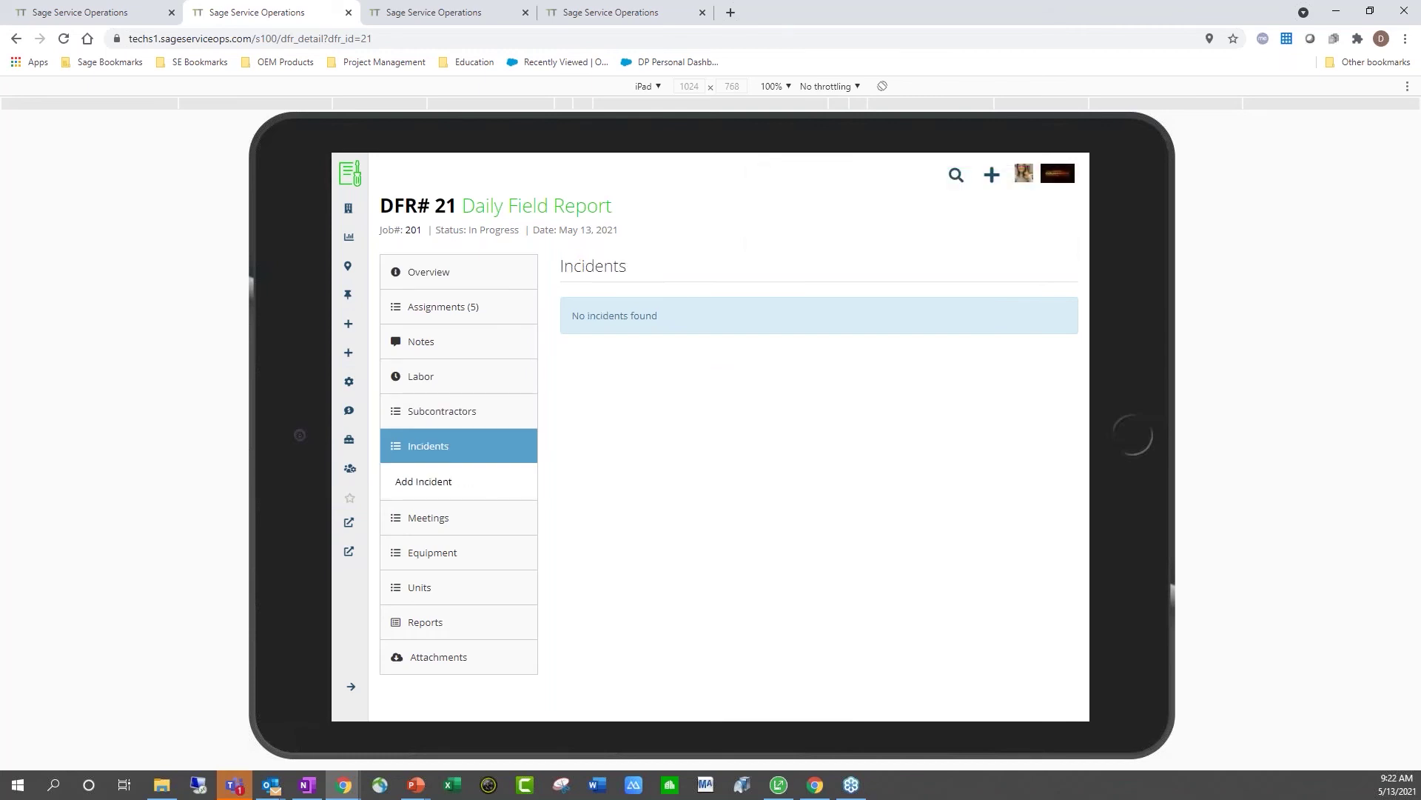
click(423, 481)
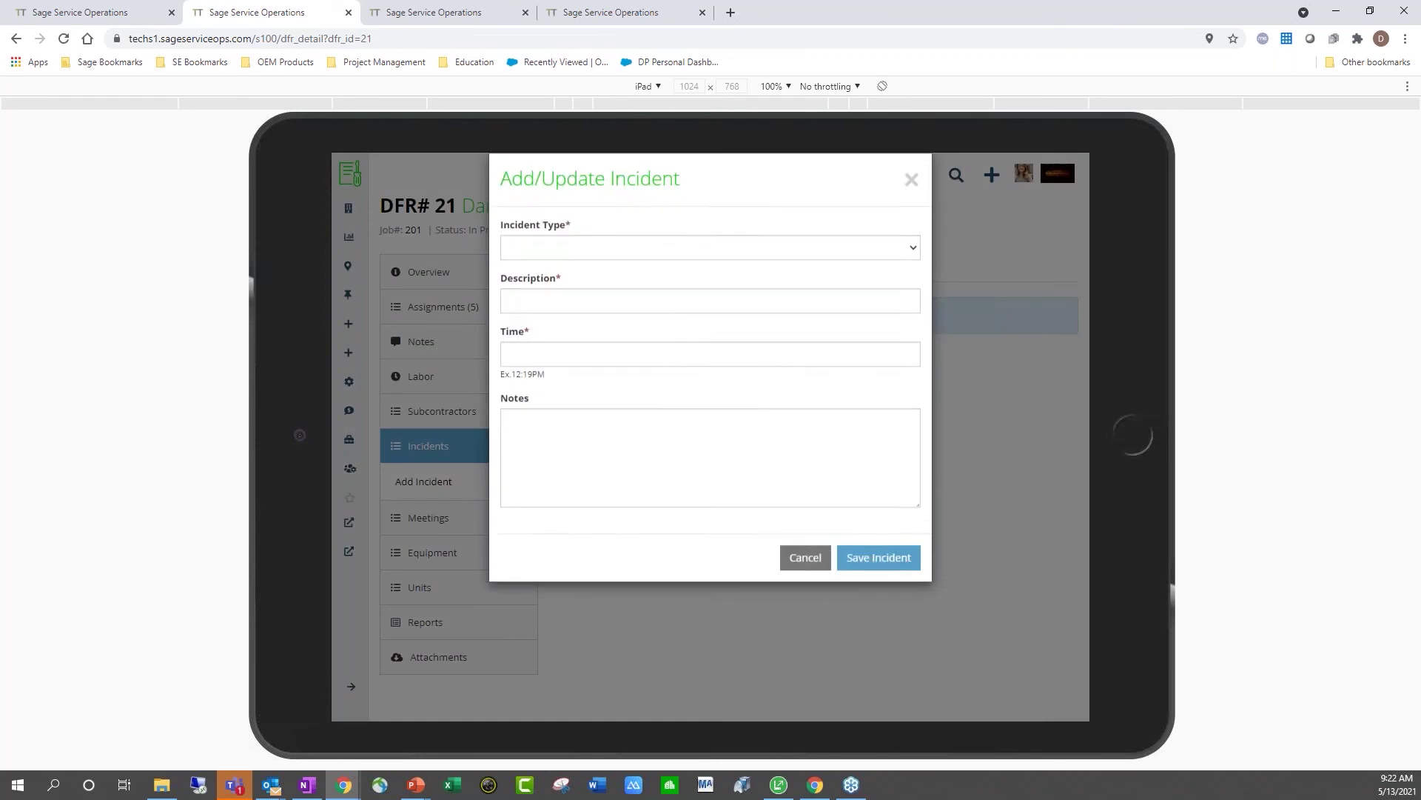
click(704, 317)
click(704, 269)
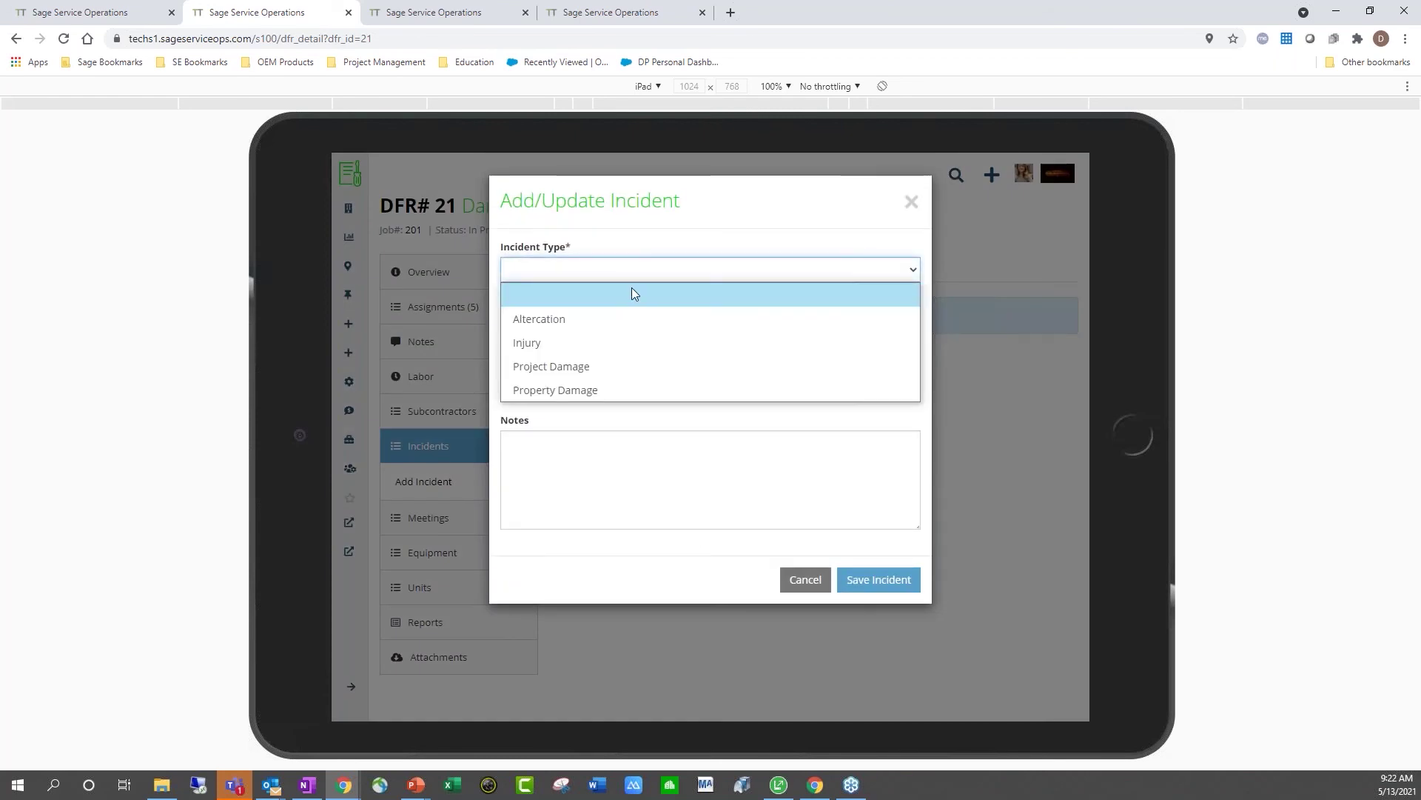
click(527, 343)
click(704, 323)
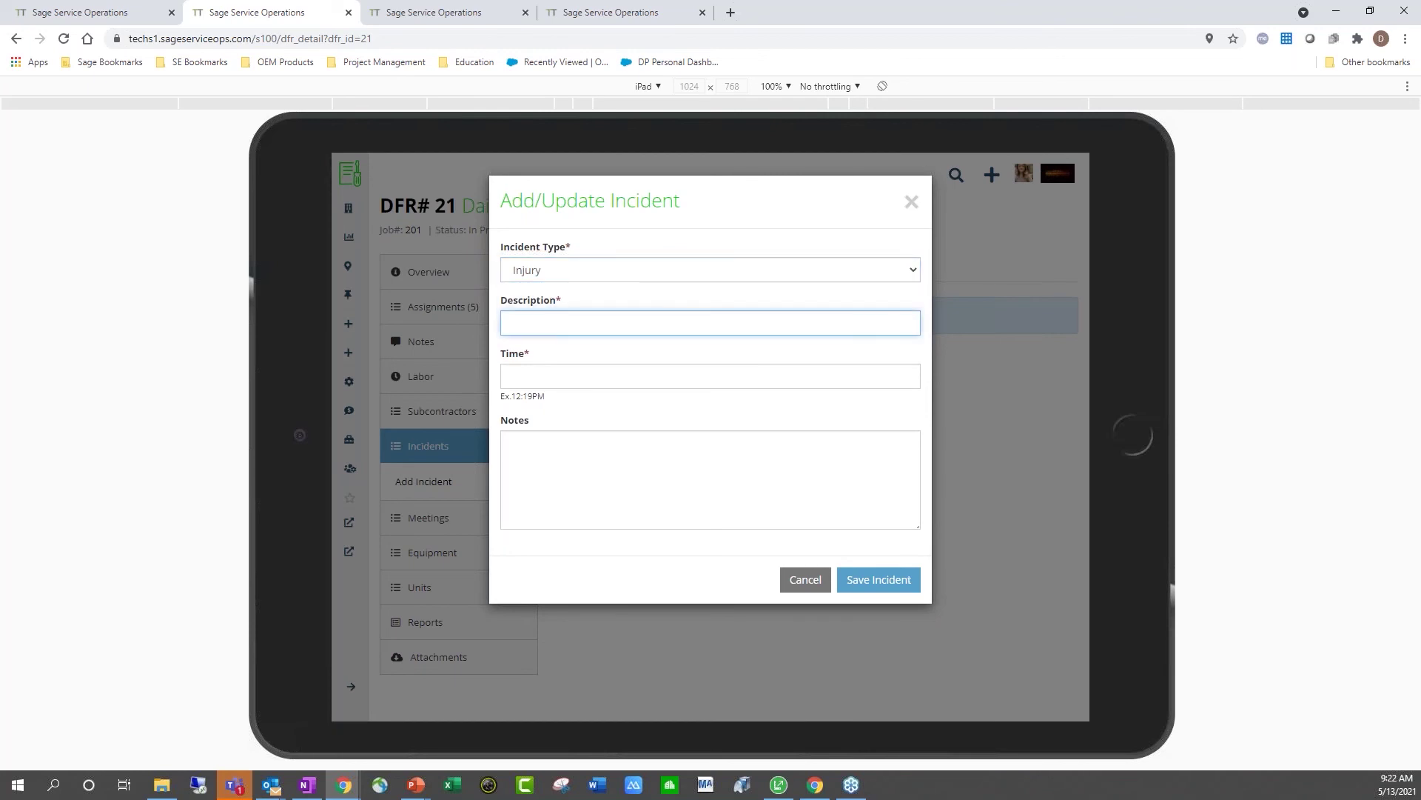
Step: Describe the worker's fall at time 10:30, save the incident, then show Meetings
text(Jared fell)
click(709, 376)
text(10)
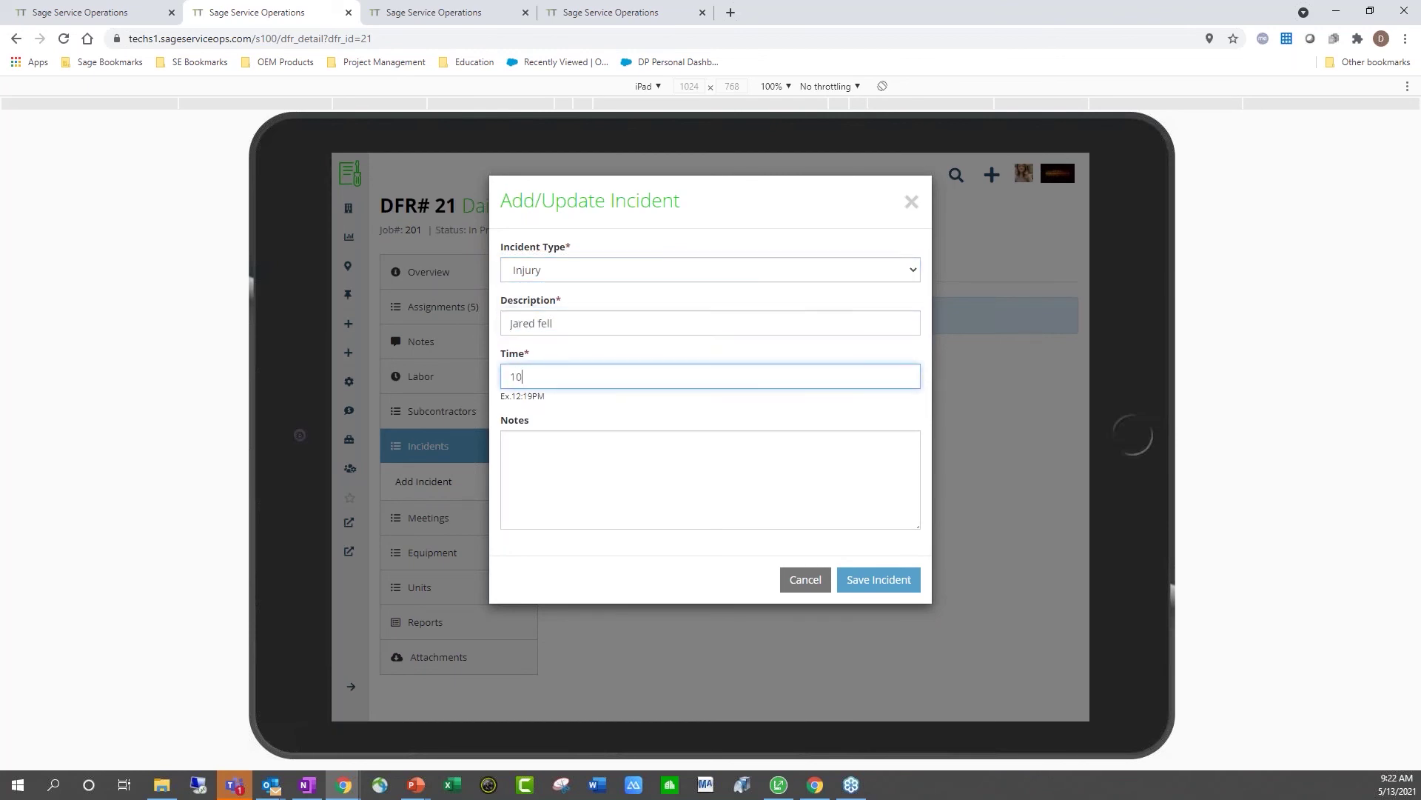
text(:30)
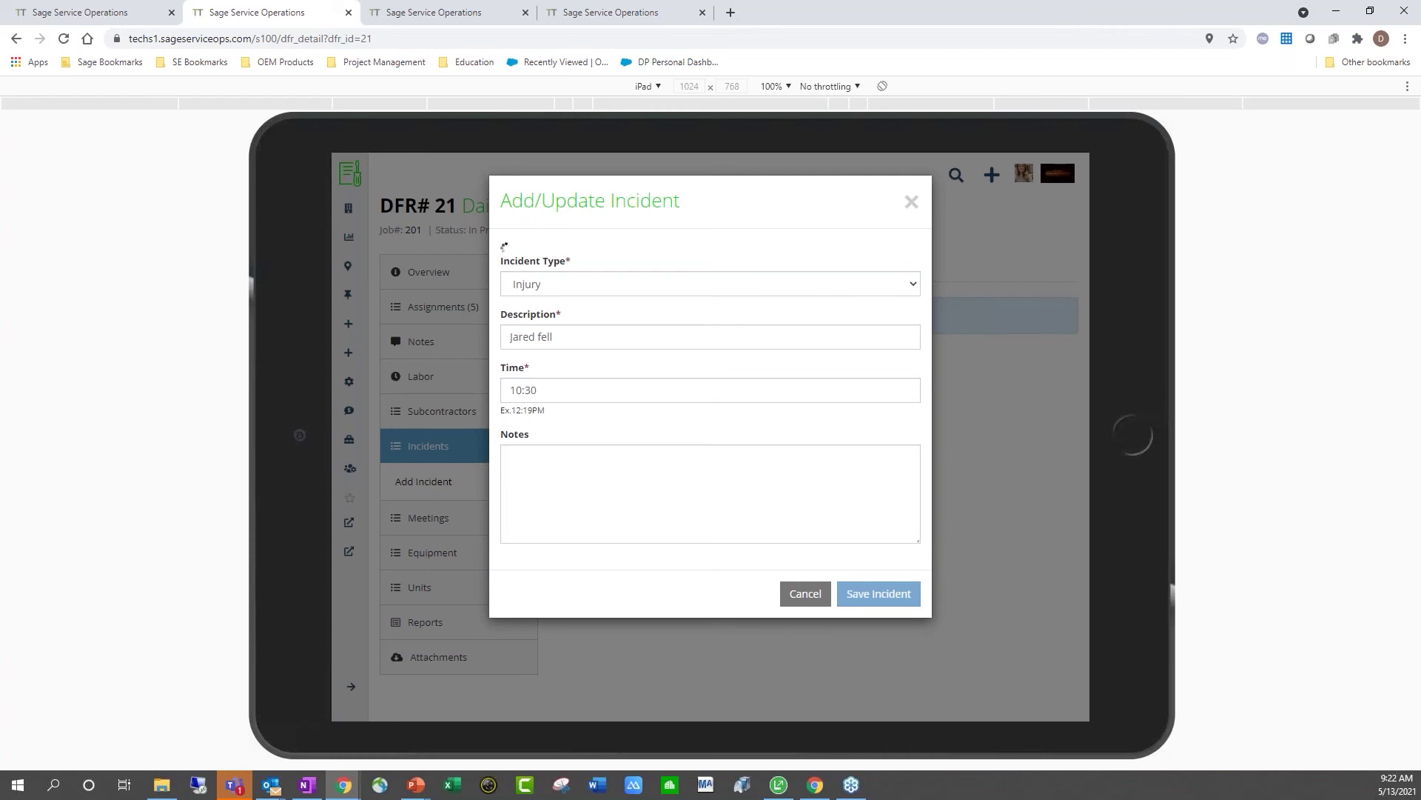
key(Return)
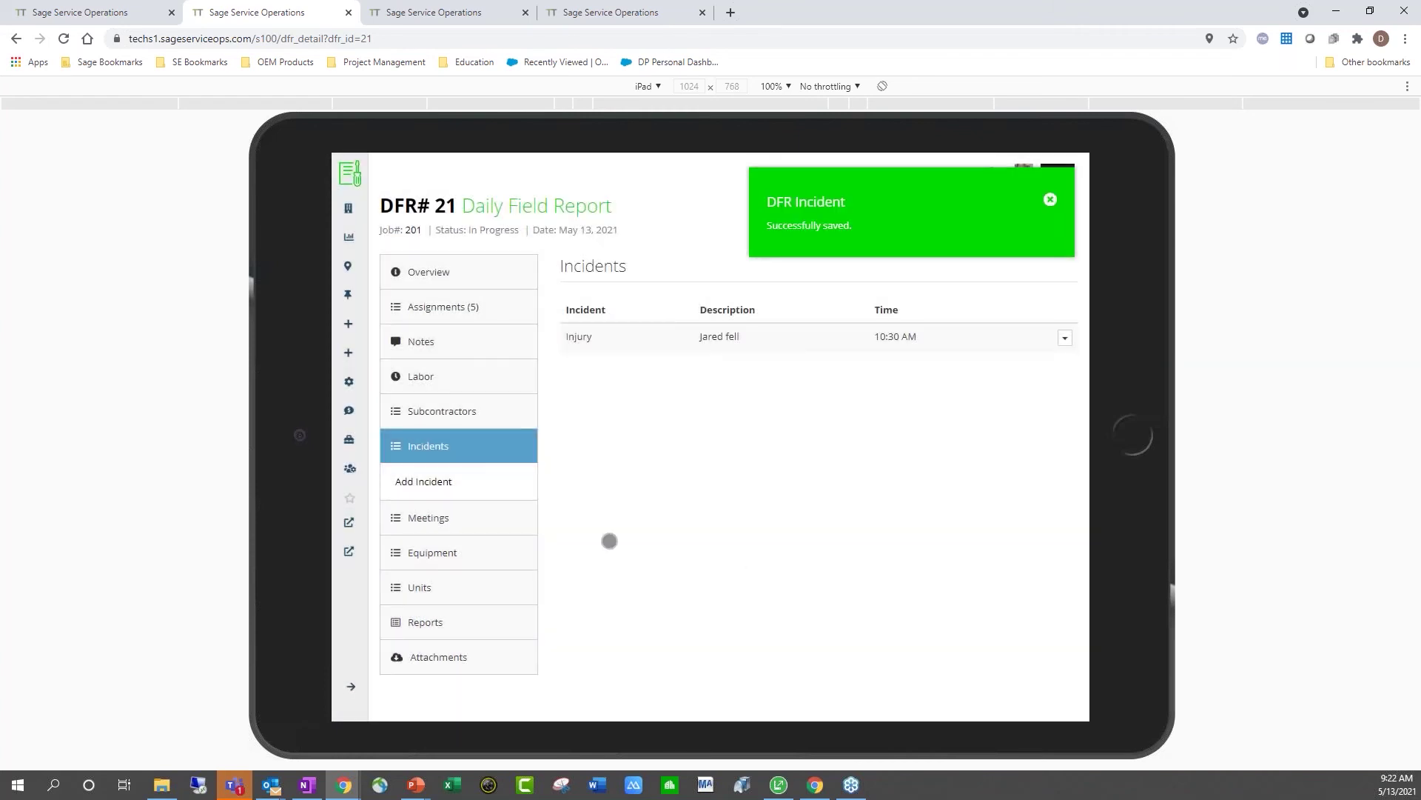
click(508, 506)
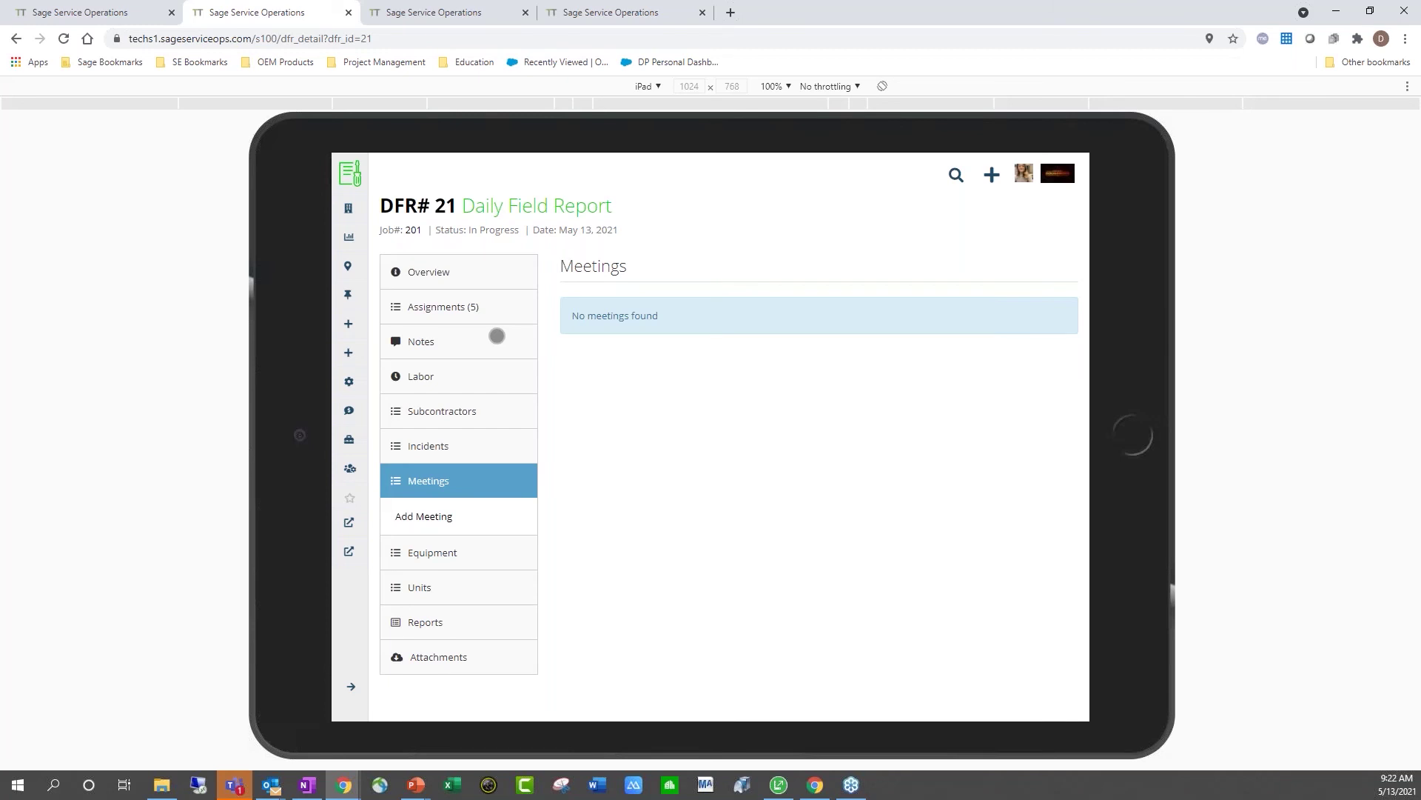
Step: Add the JCB 926 Forklift 1989 as 'Forklift used' with cost code 2300 - Excavation/Export/Fill
click(531, 555)
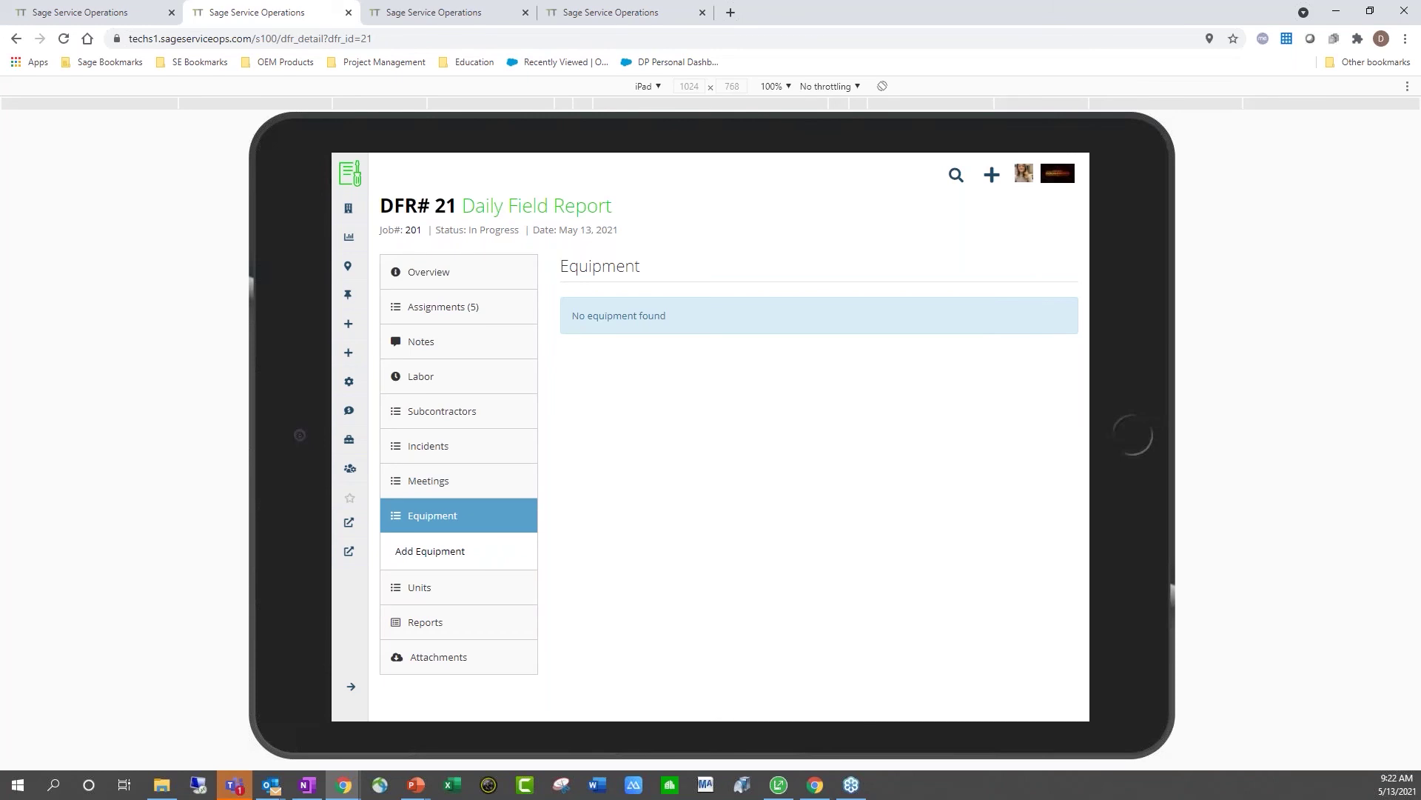
click(430, 551)
click(579, 269)
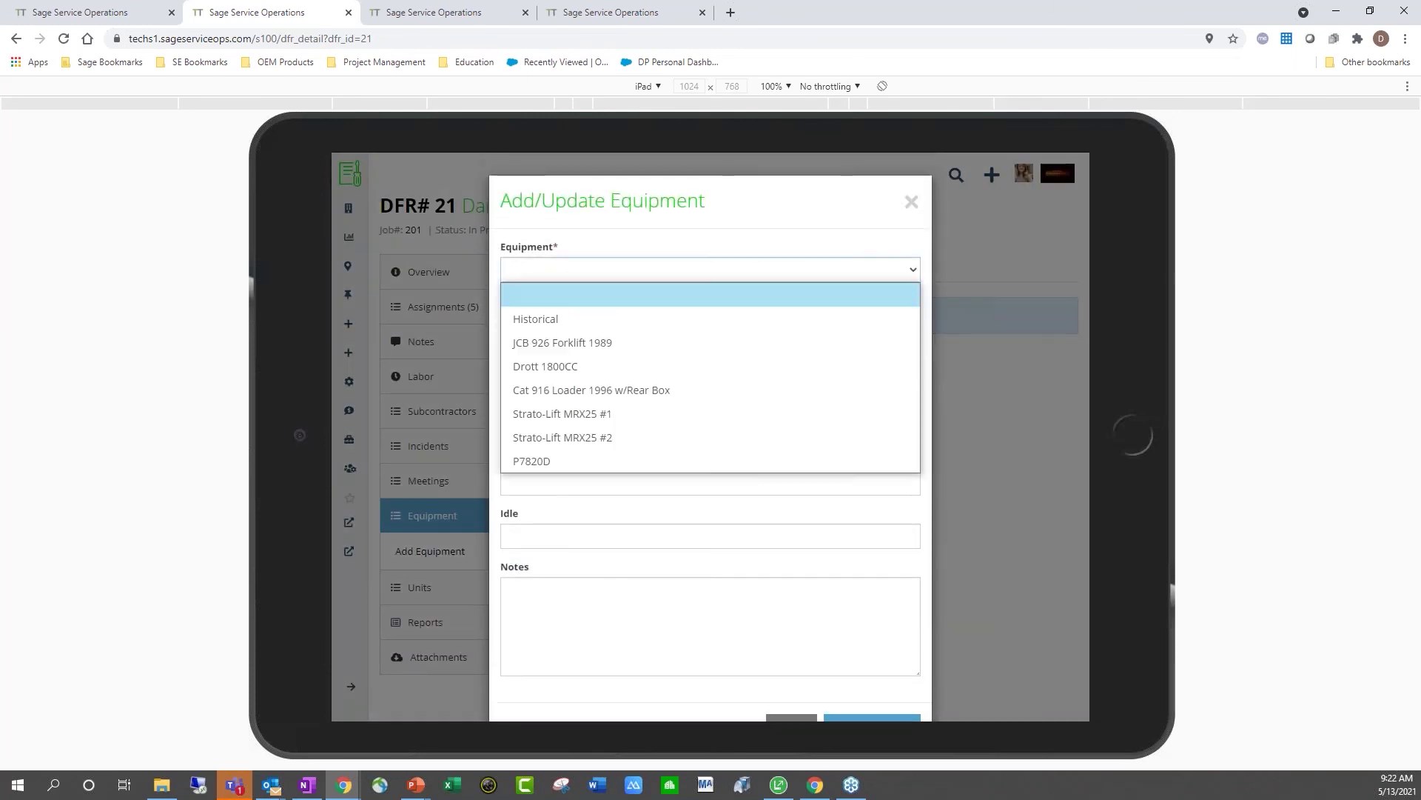
click(578, 343)
click(578, 323)
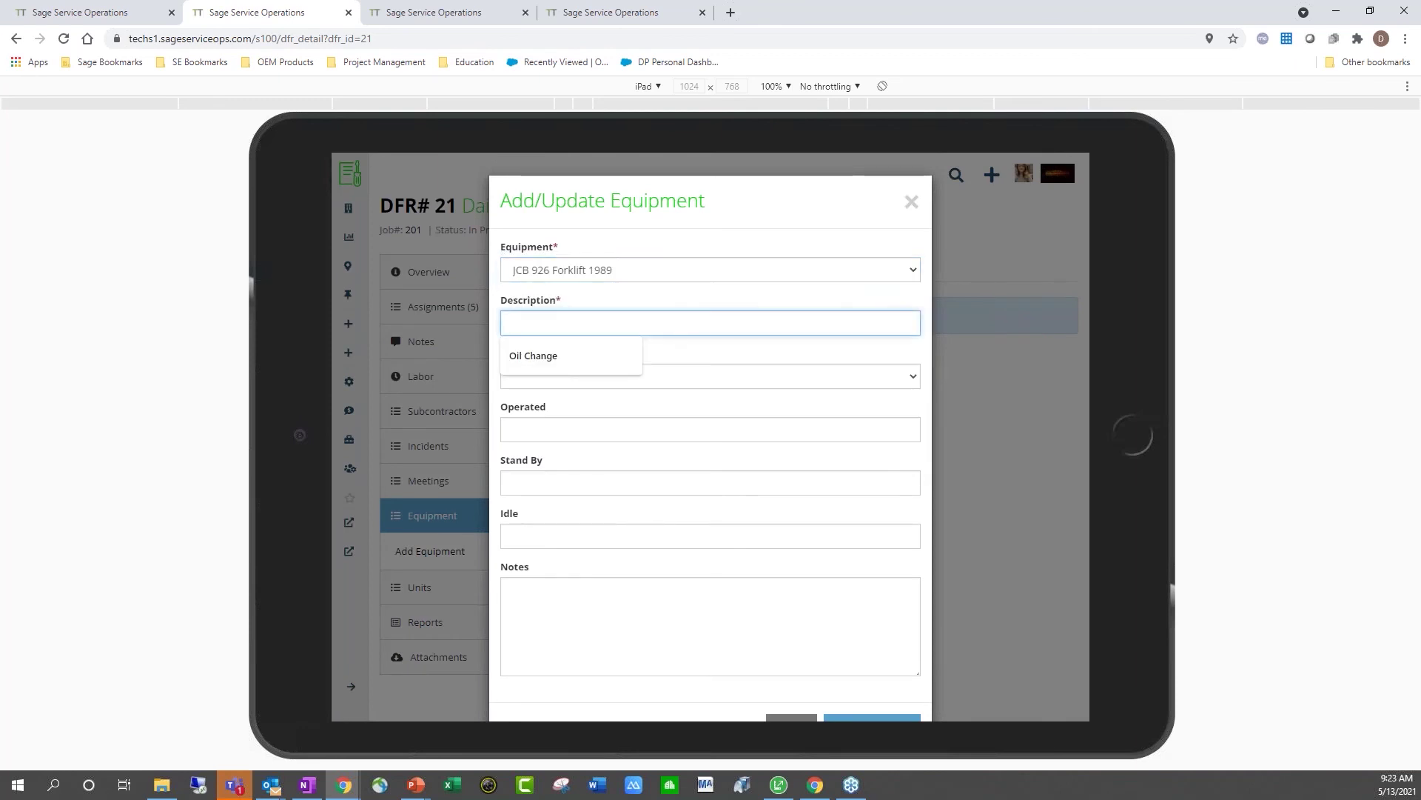
text(Fo)
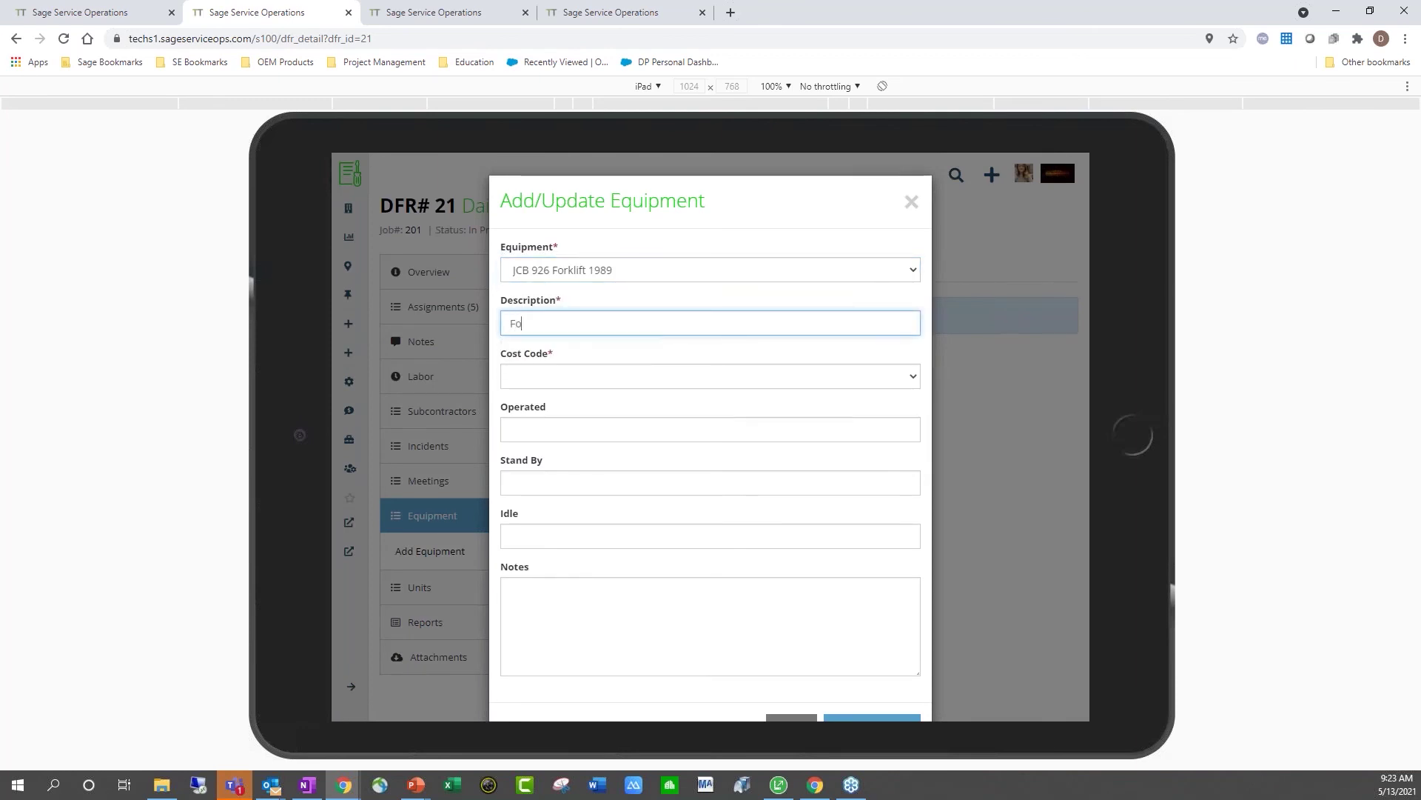
text(rklift used)
key(Tab)
click(712, 376)
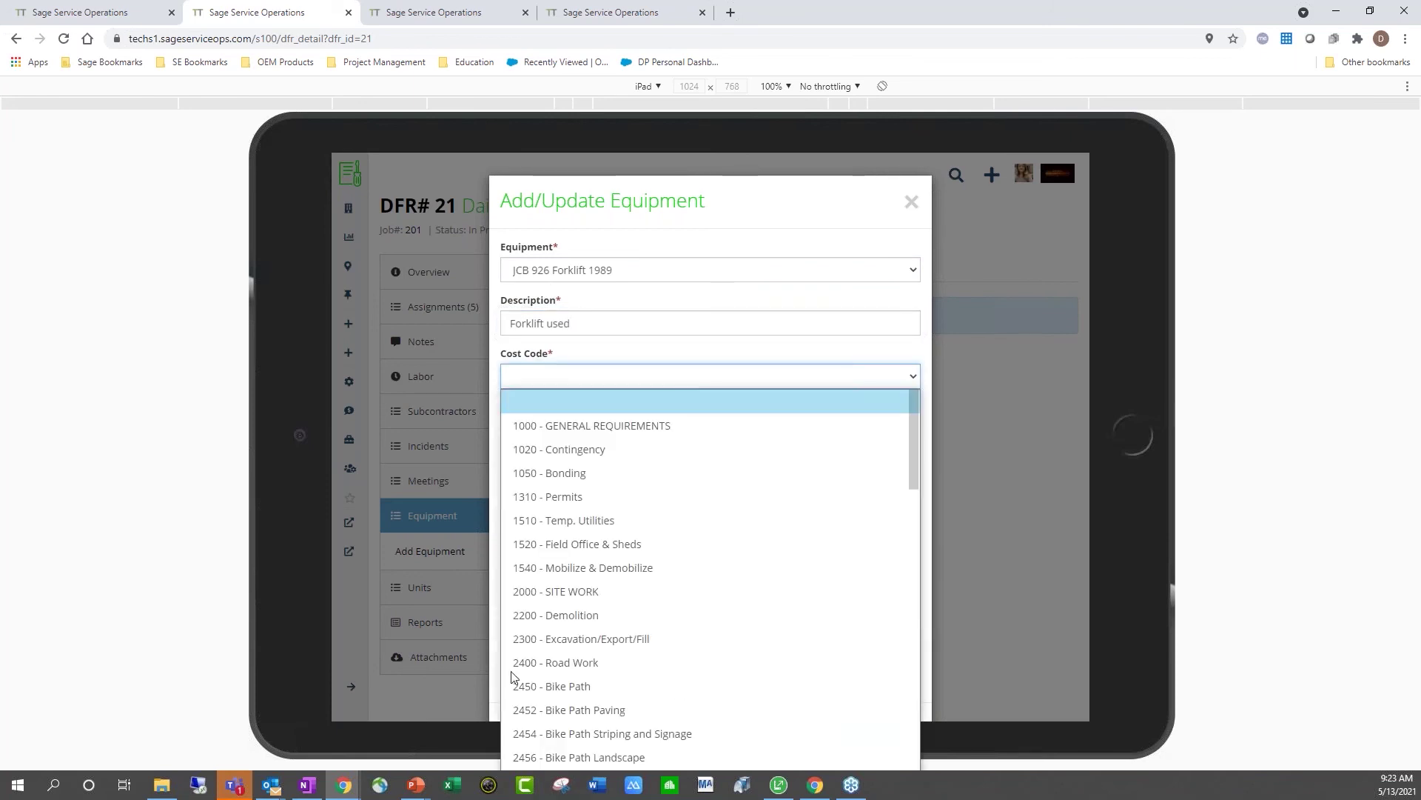
click(636, 641)
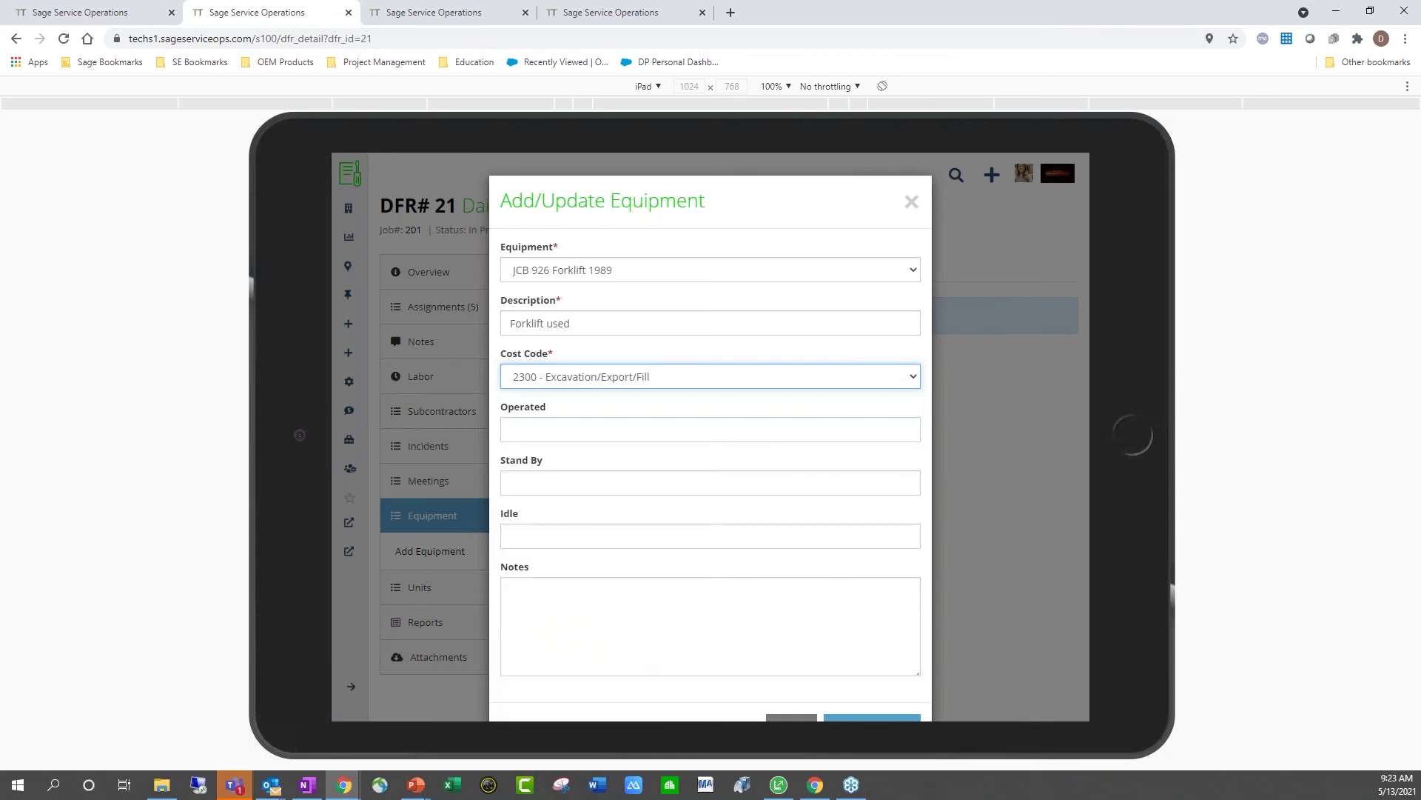
Step: Enter Operated 2, Stand By 1, Idle 1 and save the forklift entry
key(Tab)
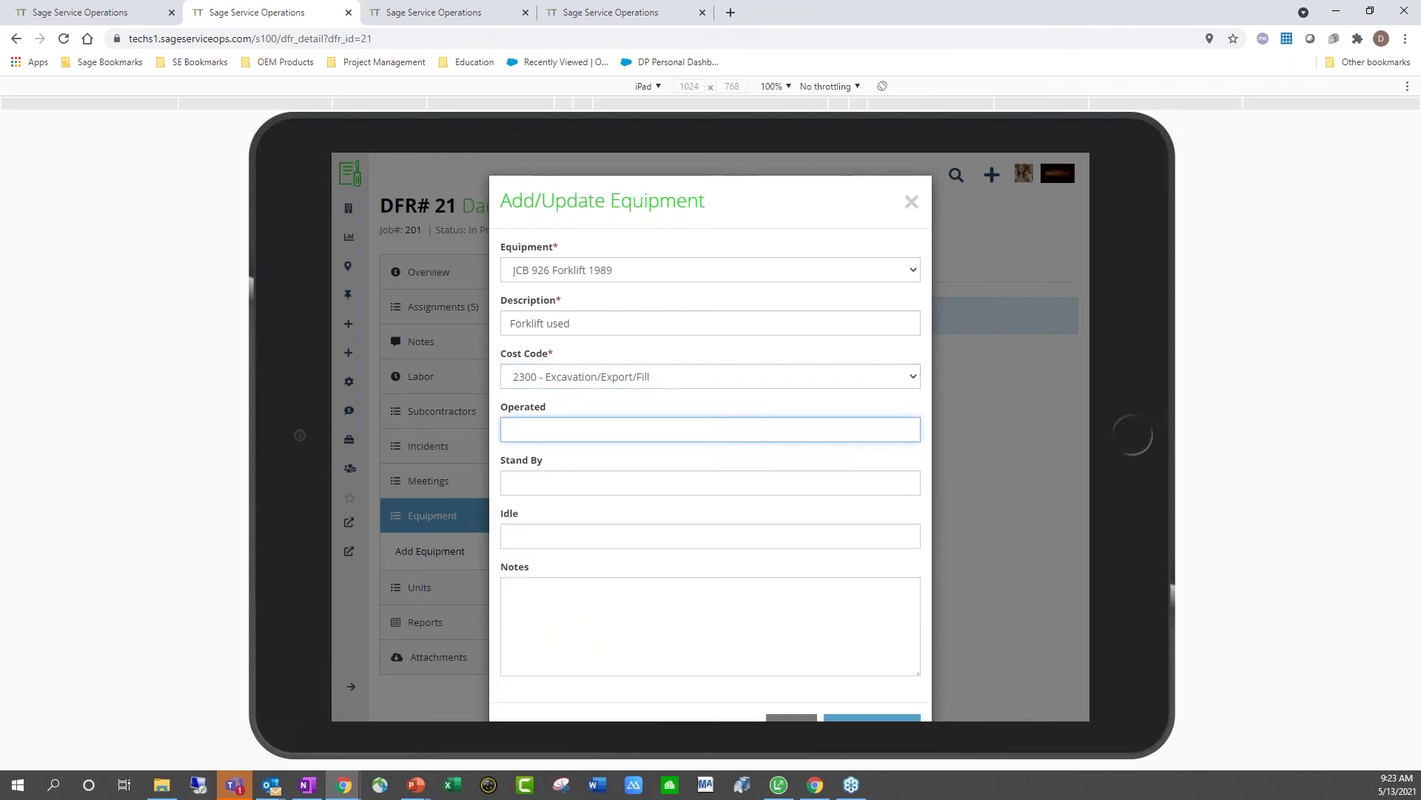
text(2)
key(Tab)
text(1)
key(Tab)
text(1)
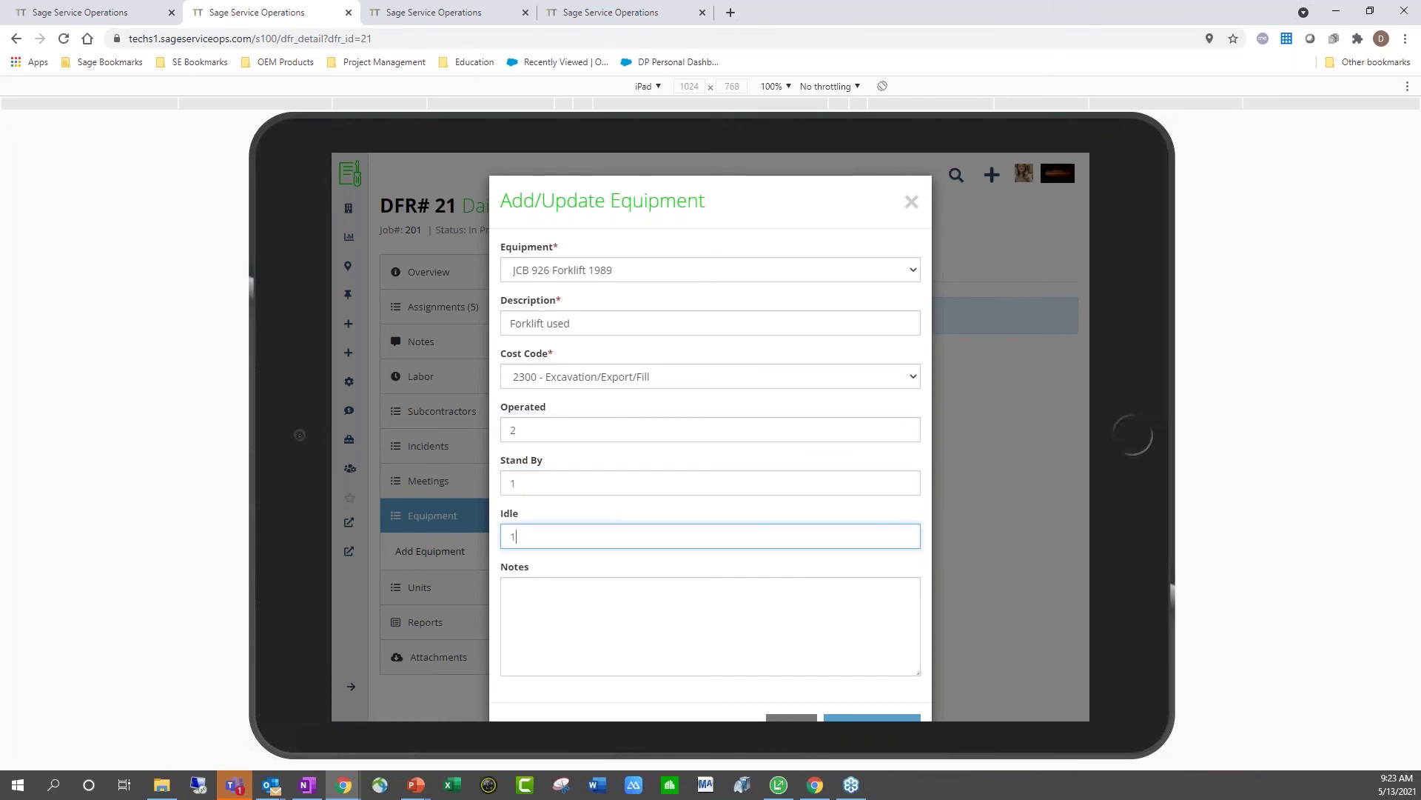
scroll(779, 584, down, 1)
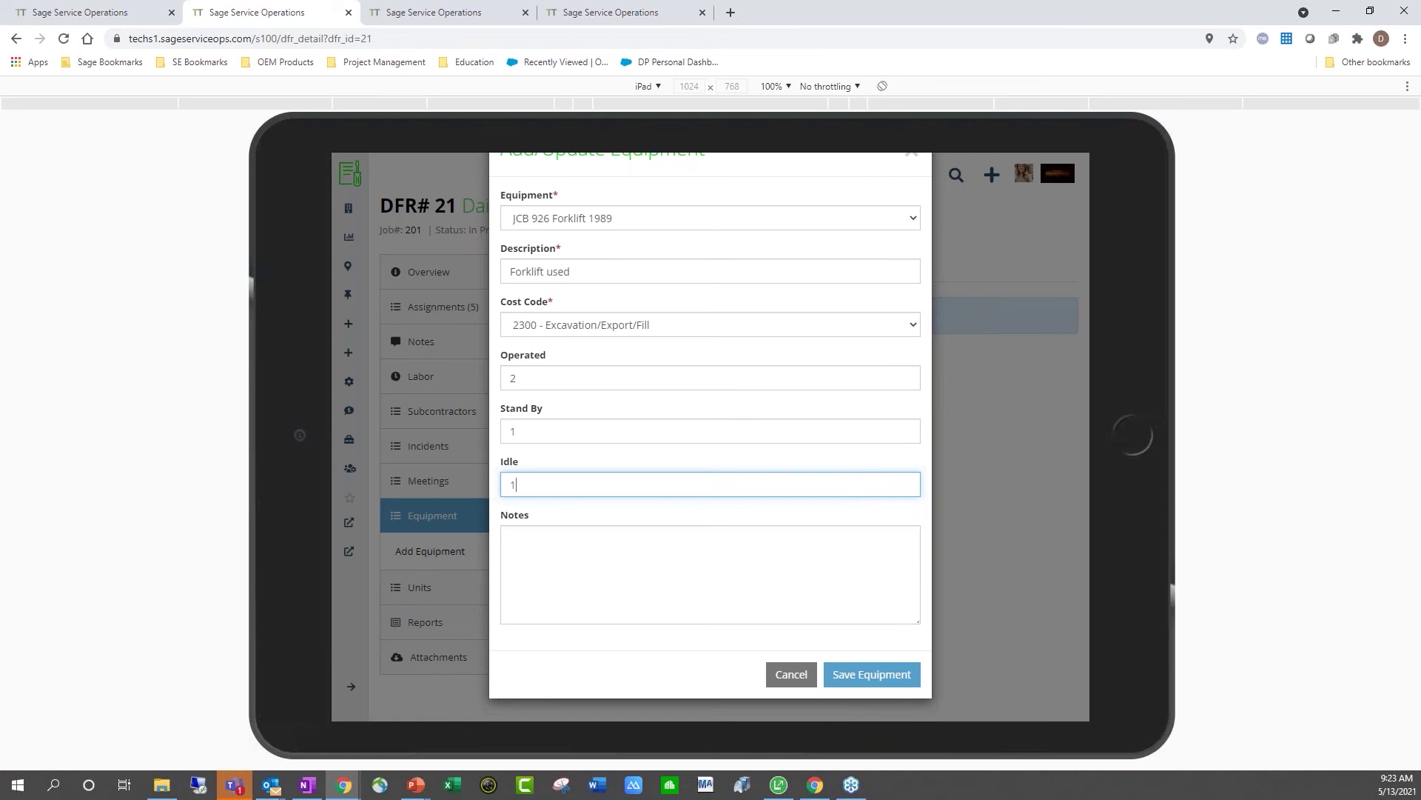
key(Return)
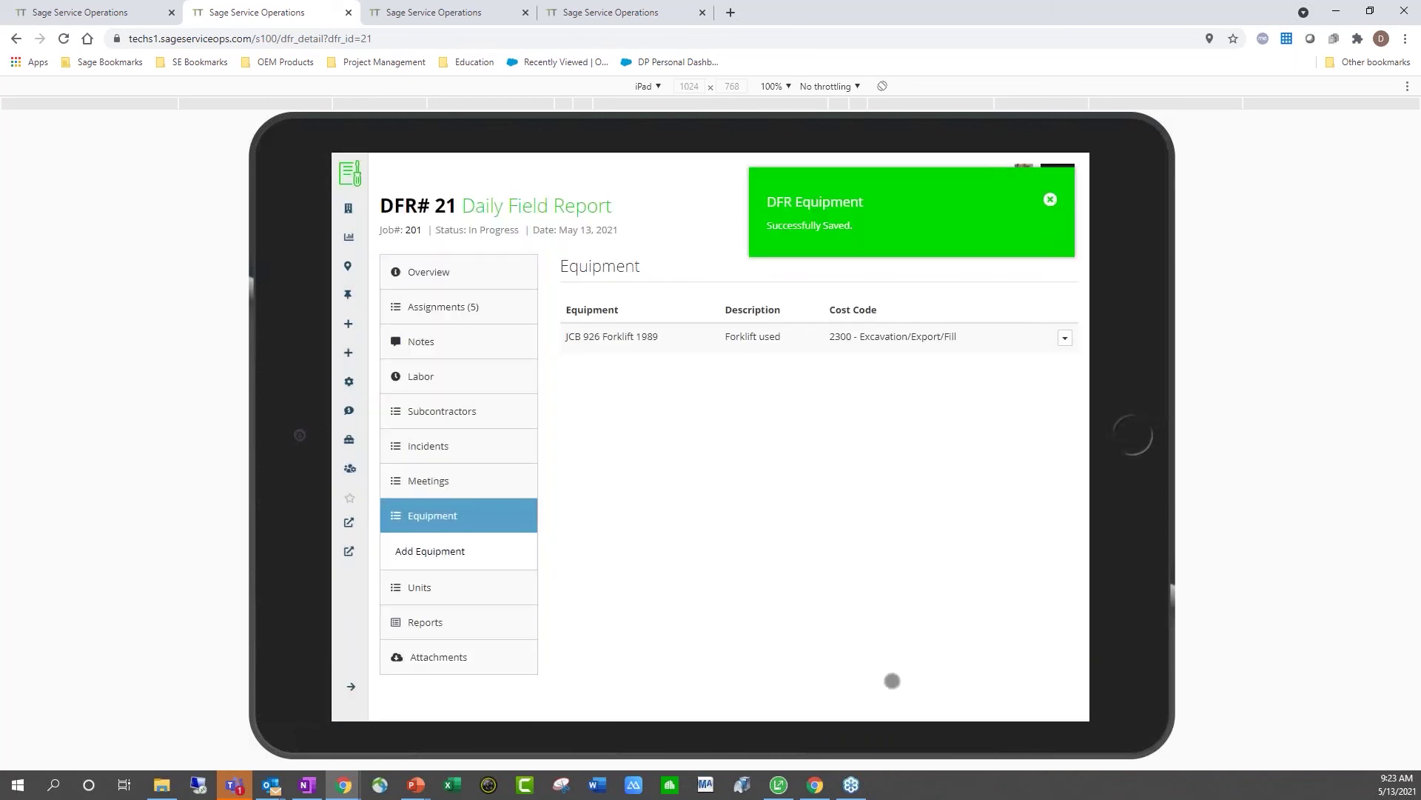
Step: Check Units, cancel adding a unit so none are recorded, then show Attachments
click(515, 592)
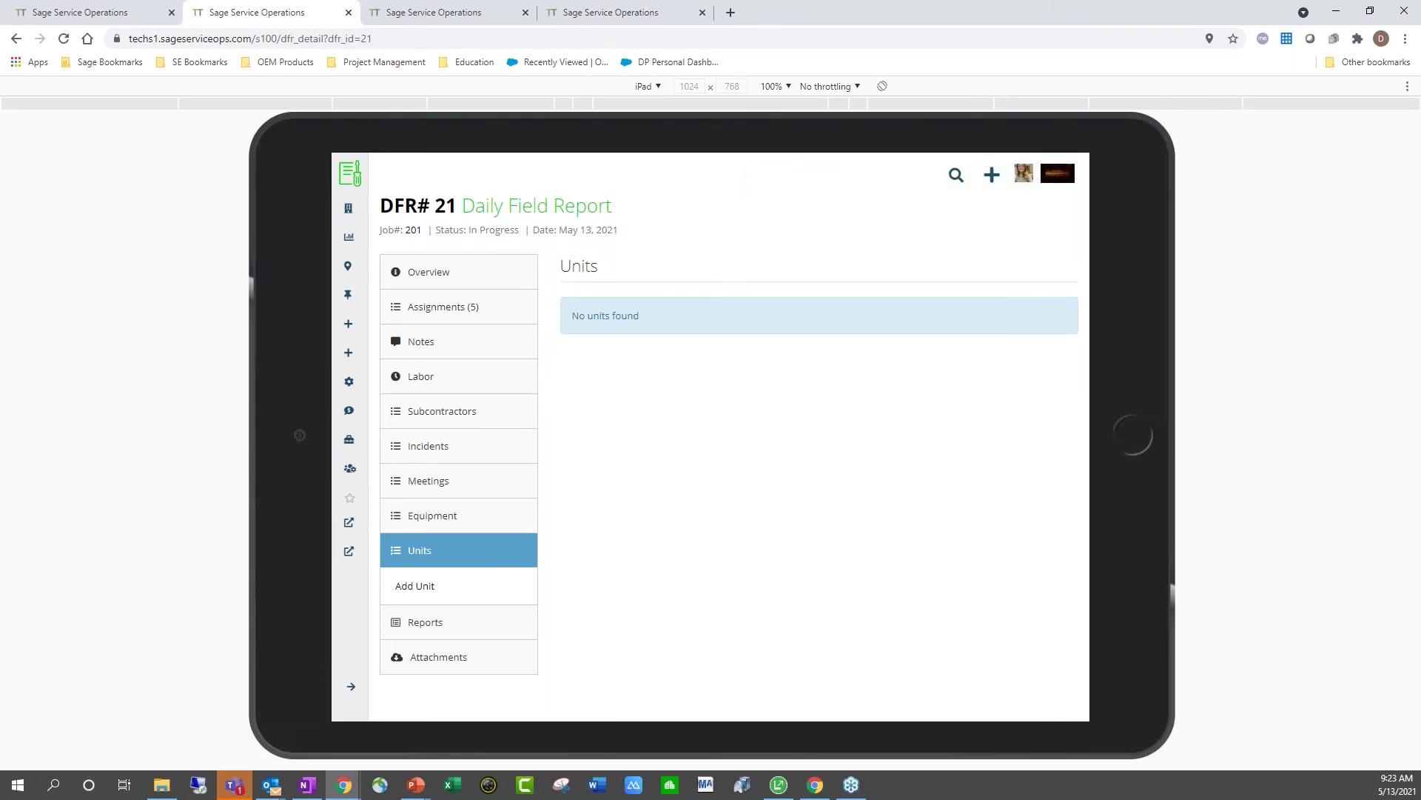
click(497, 596)
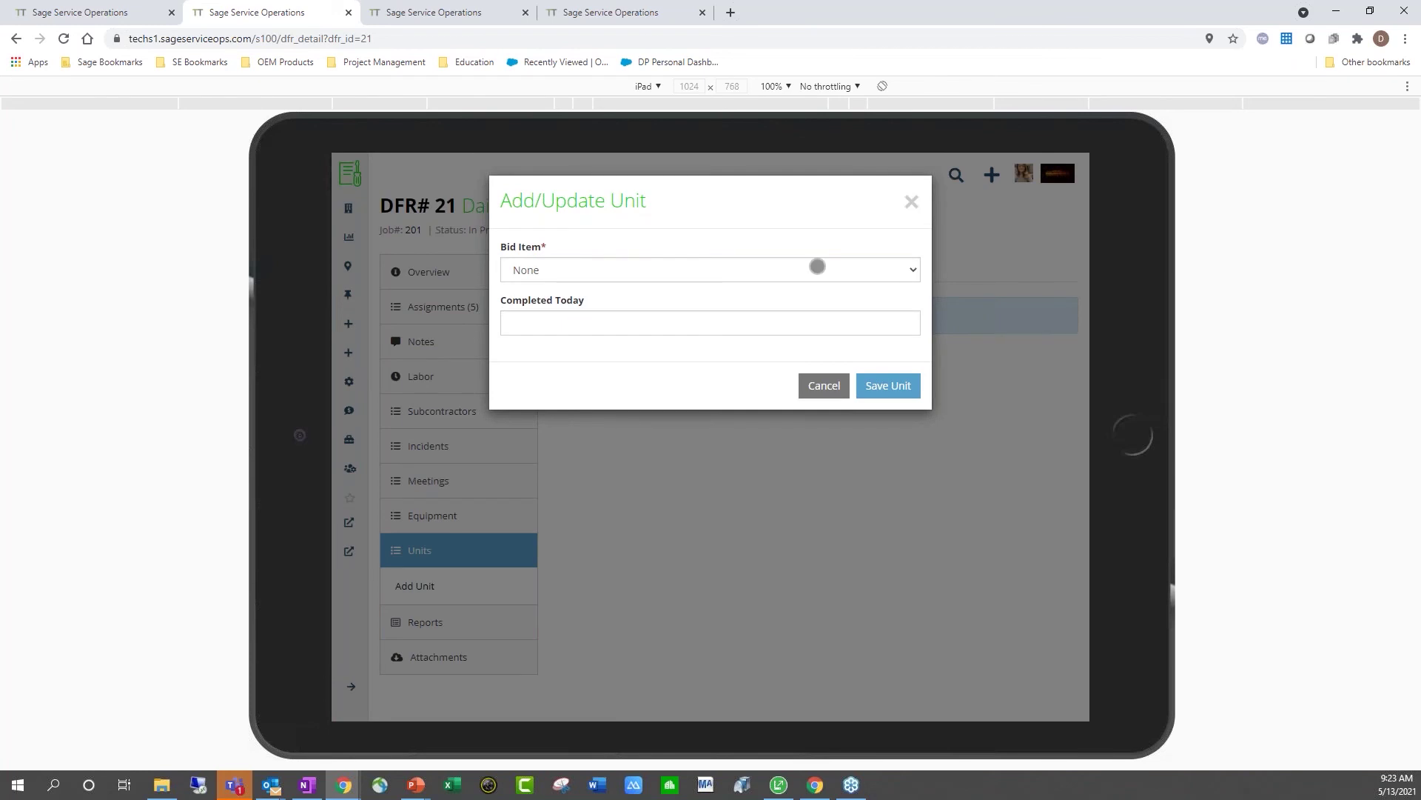
click(823, 385)
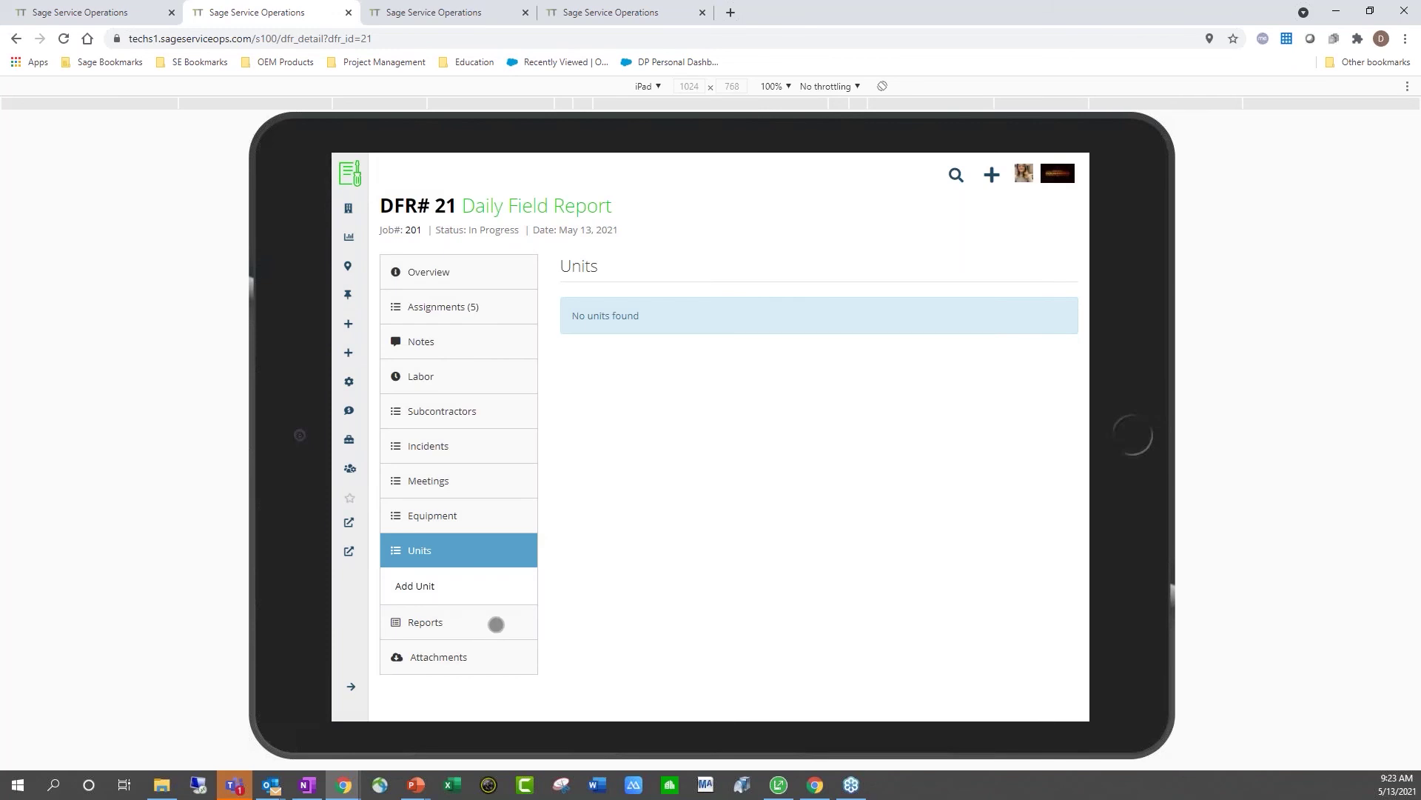
click(459, 657)
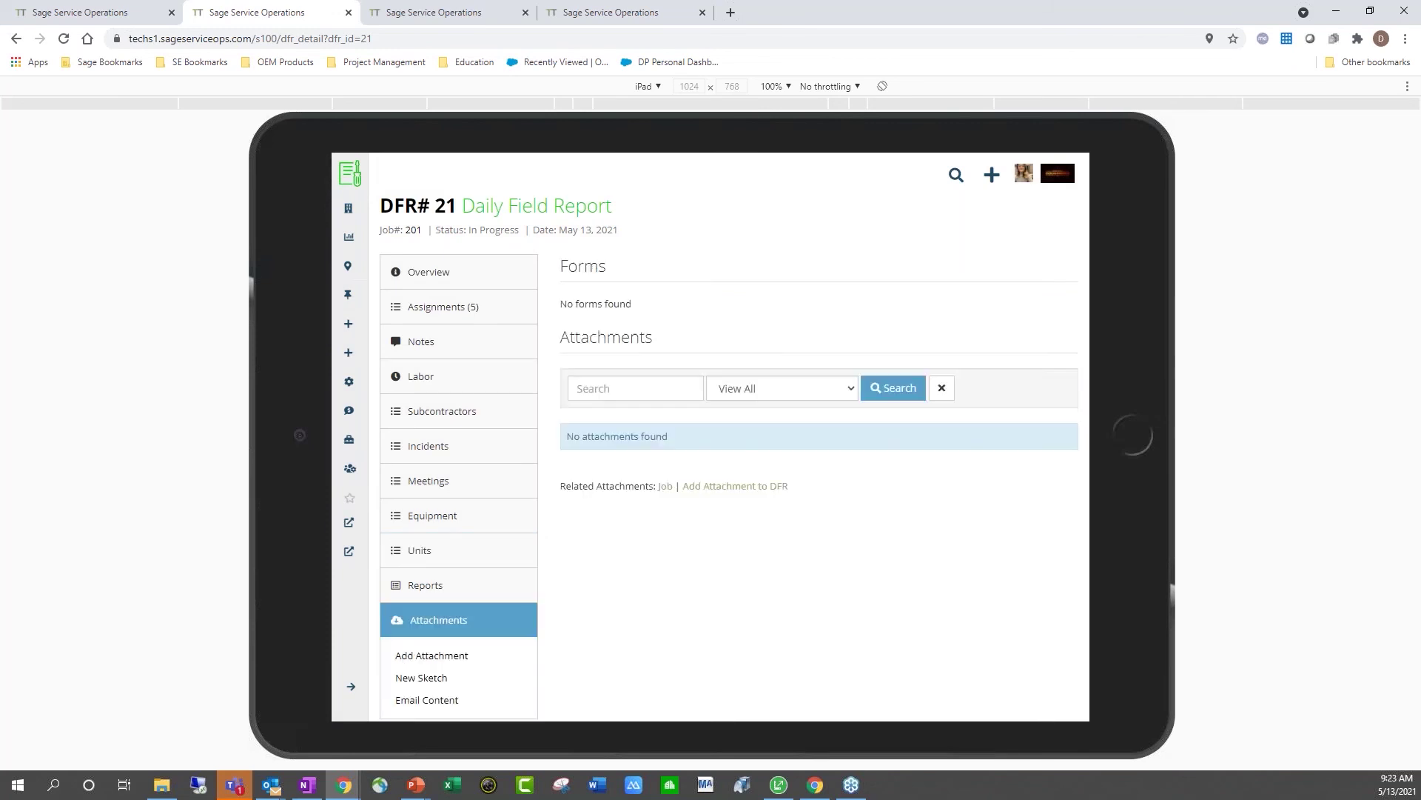
Step: Start a new attachment and open the file chooser, dismissing a My Pictures access-denied error
scroll(564, 597, down, 1)
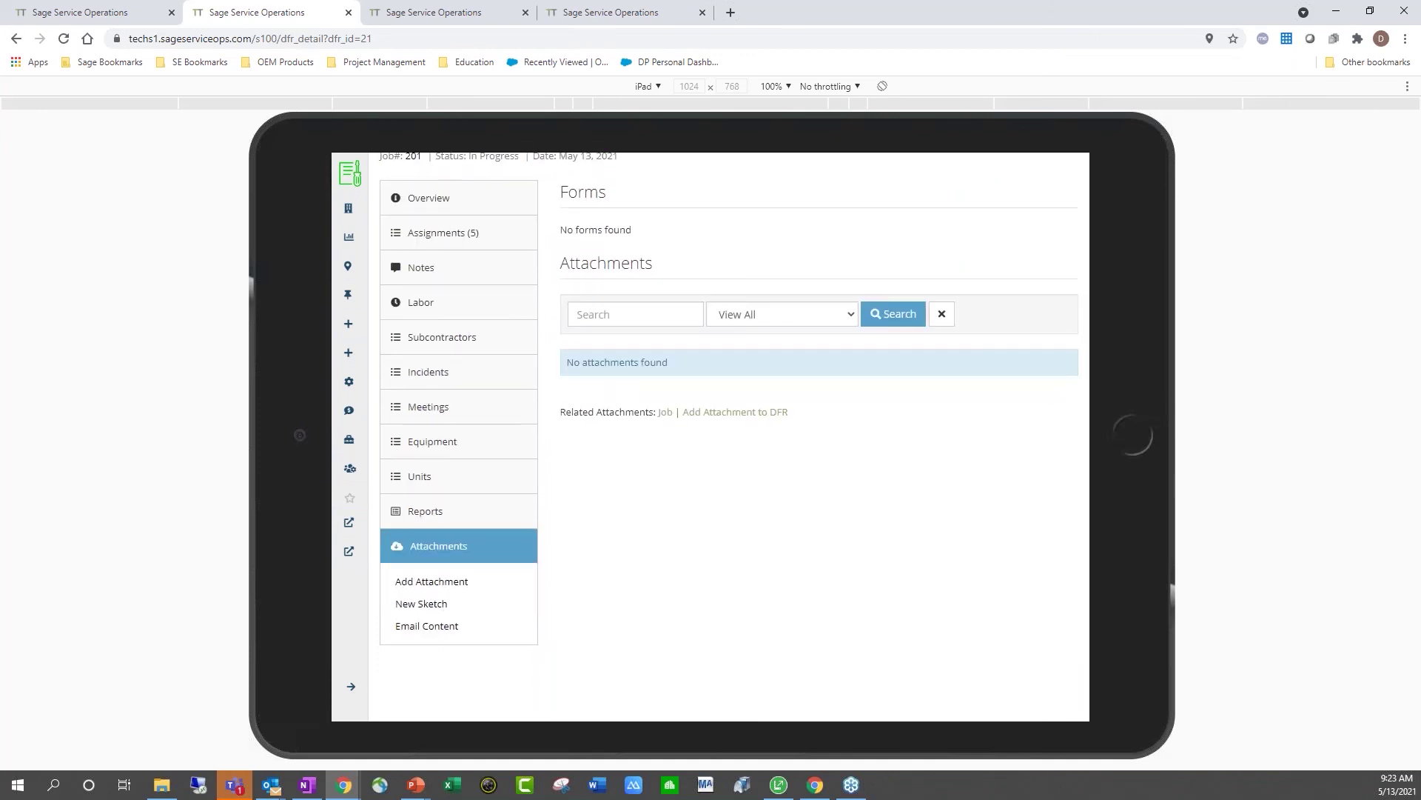
click(735, 412)
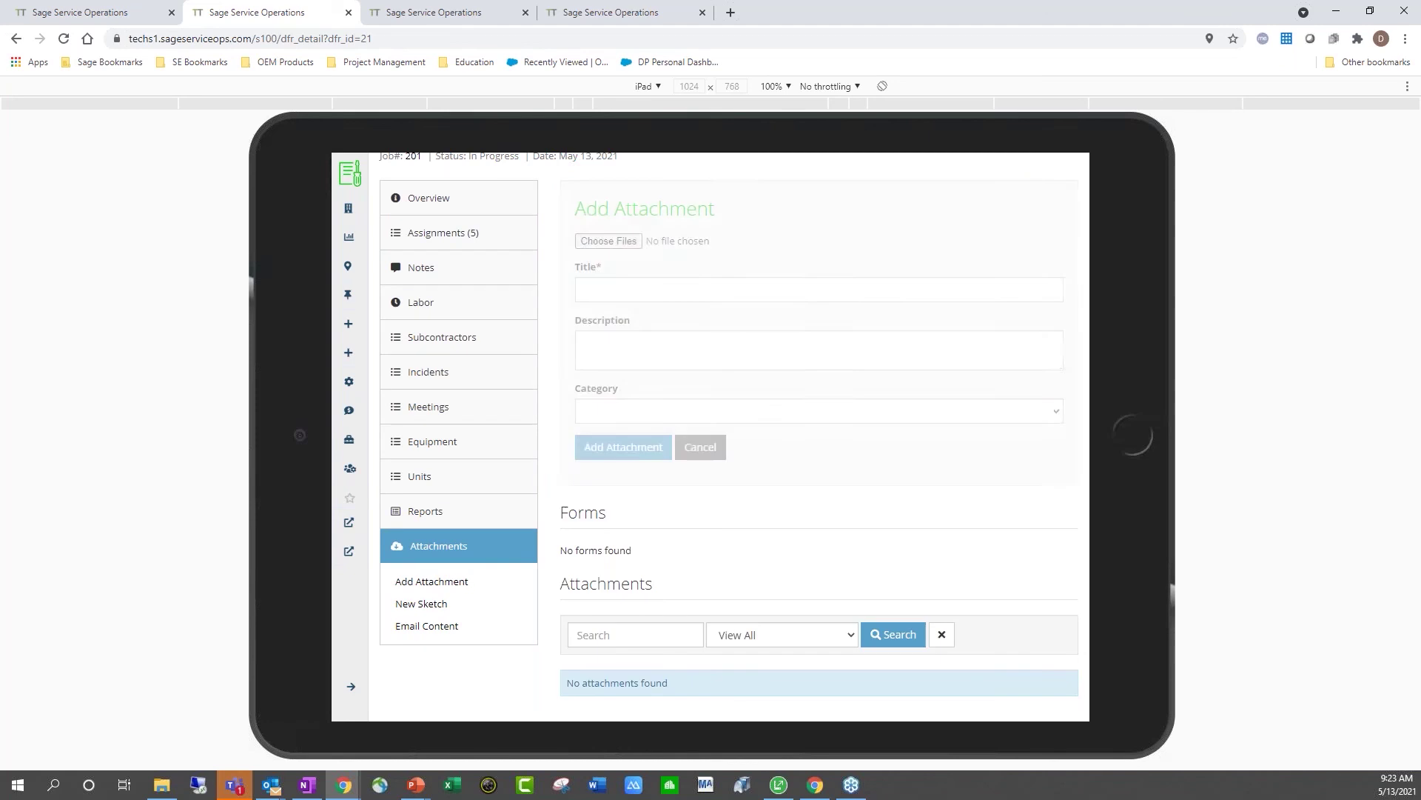
scroll(716, 306, up, 1)
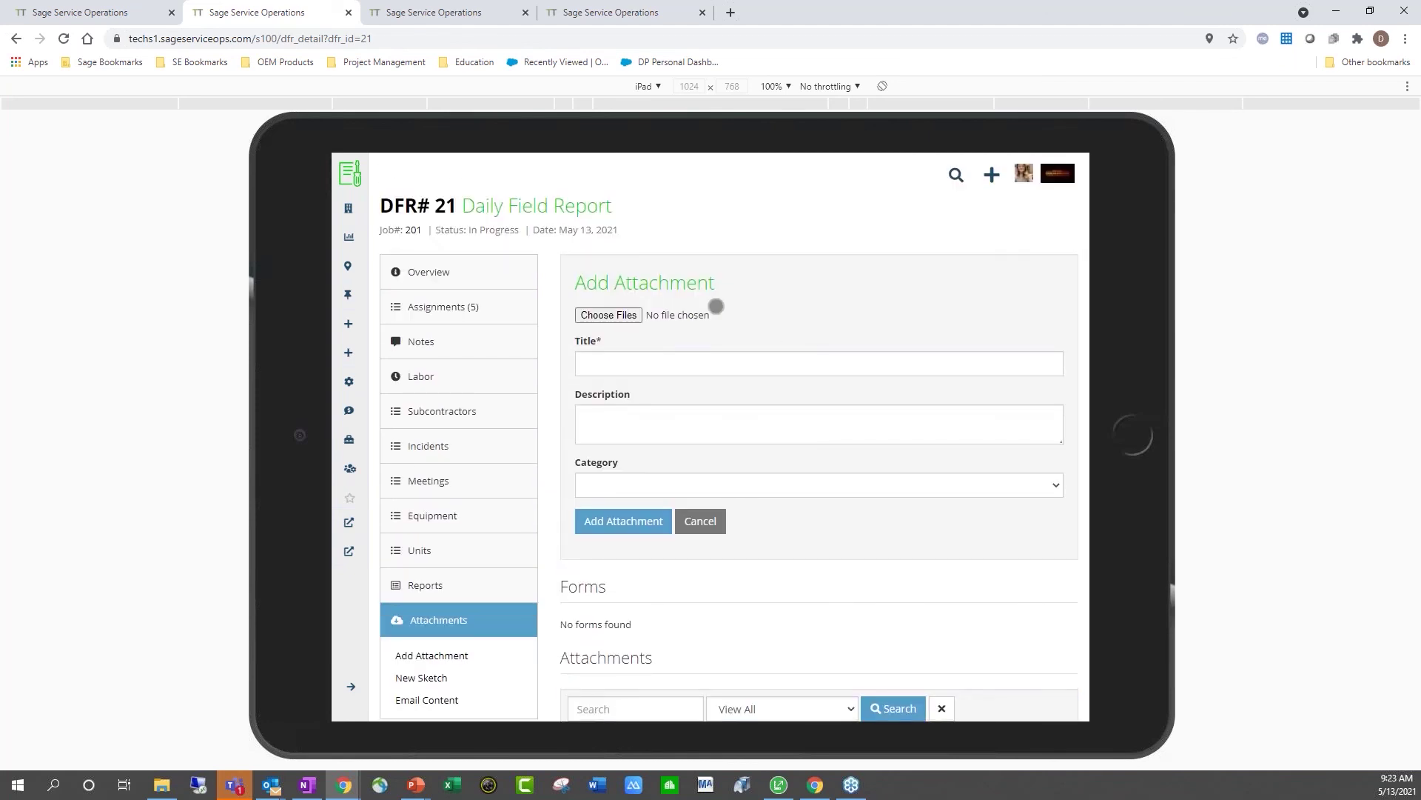
click(622, 315)
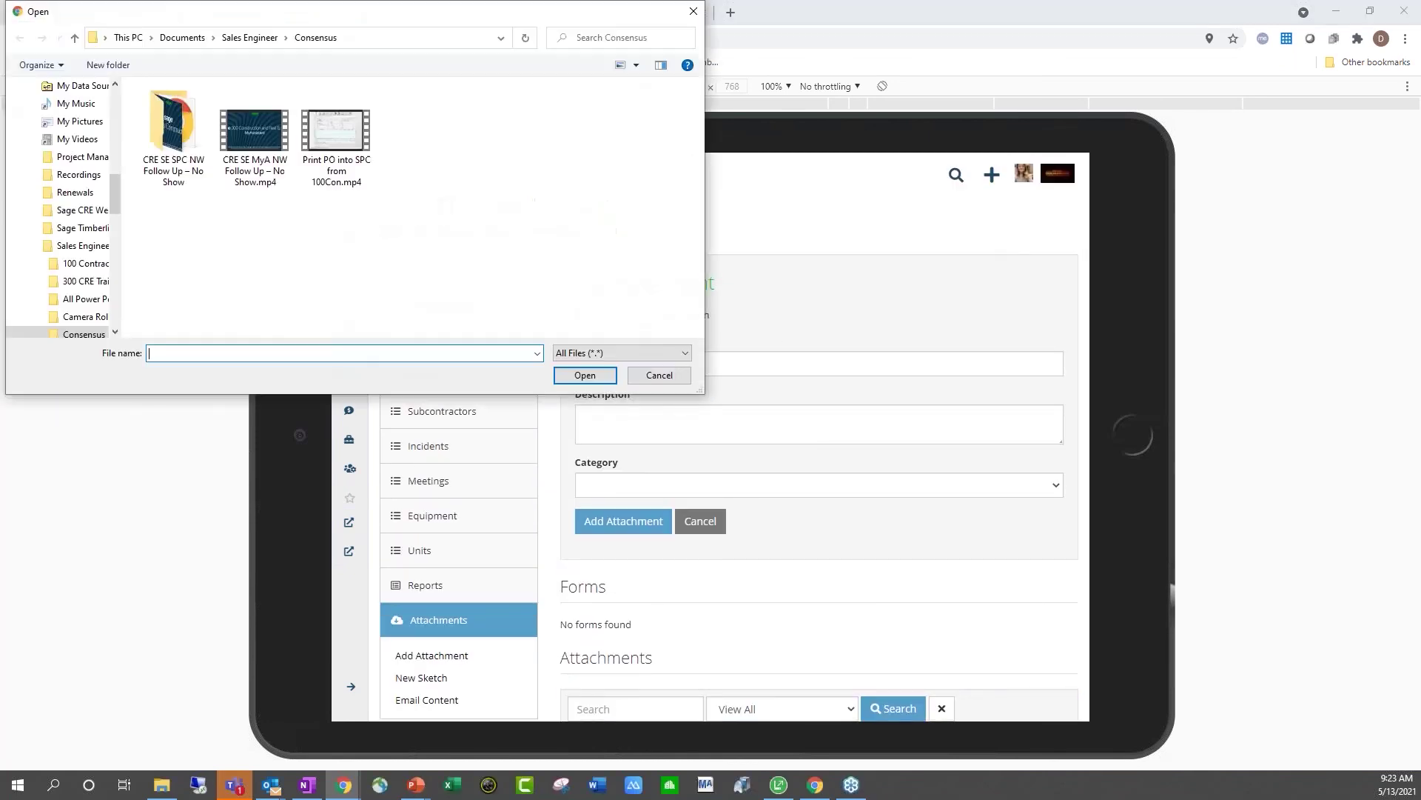
click(83, 120)
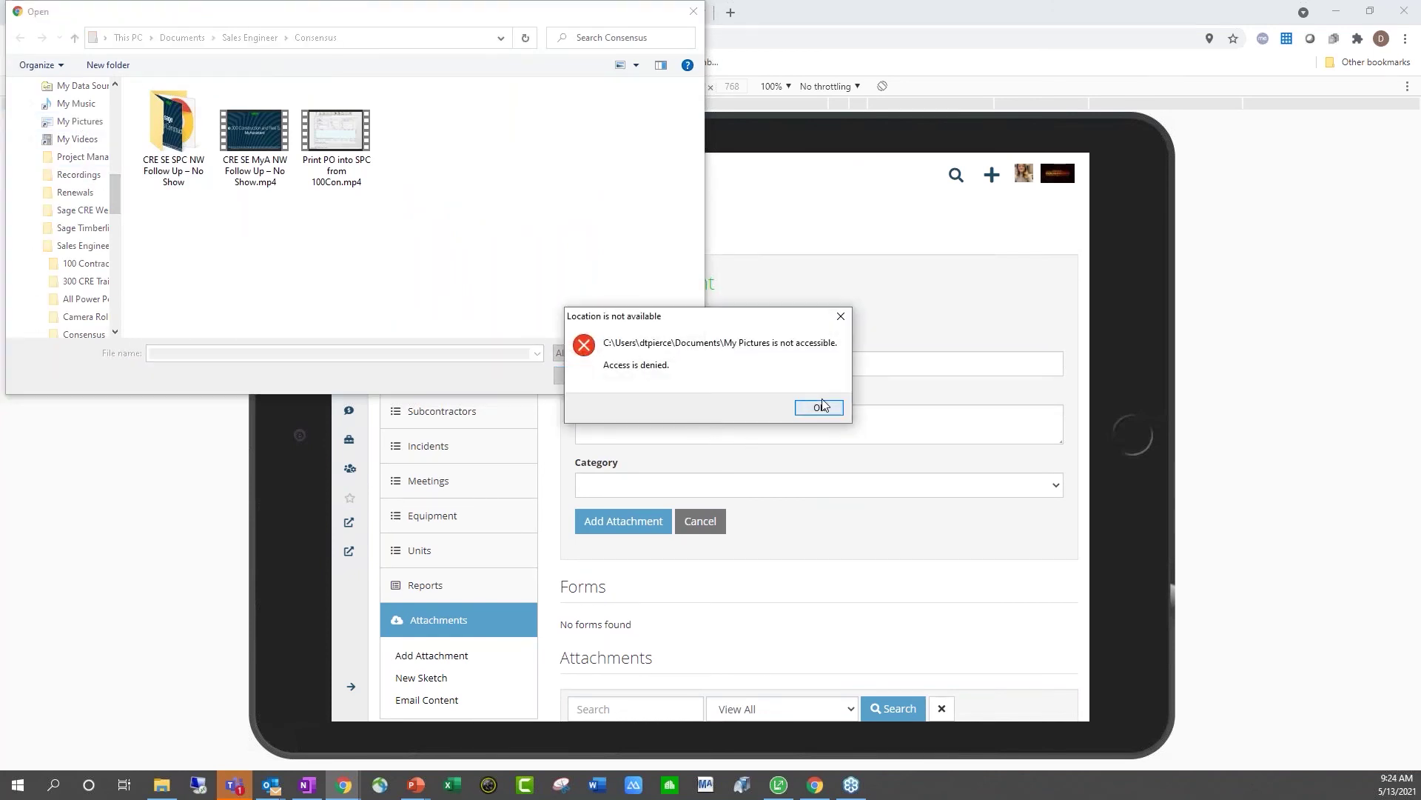
click(819, 409)
Step: Browse Pictures > Example Pictures and choose AdobeStock_192283560.jpeg
drag(114, 188, 117, 89)
click(60, 180)
double_click(148, 167)
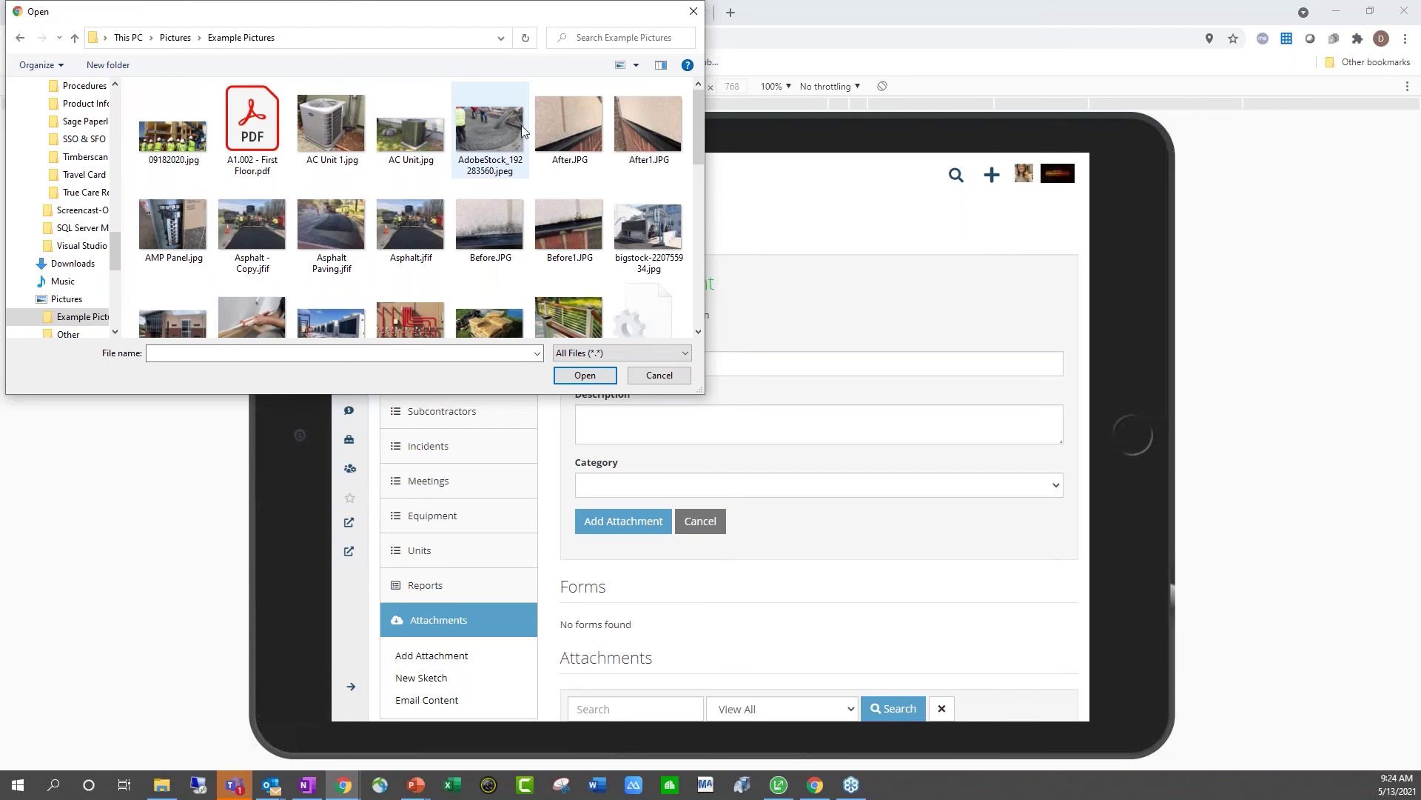
scroll(511, 136, down, 1)
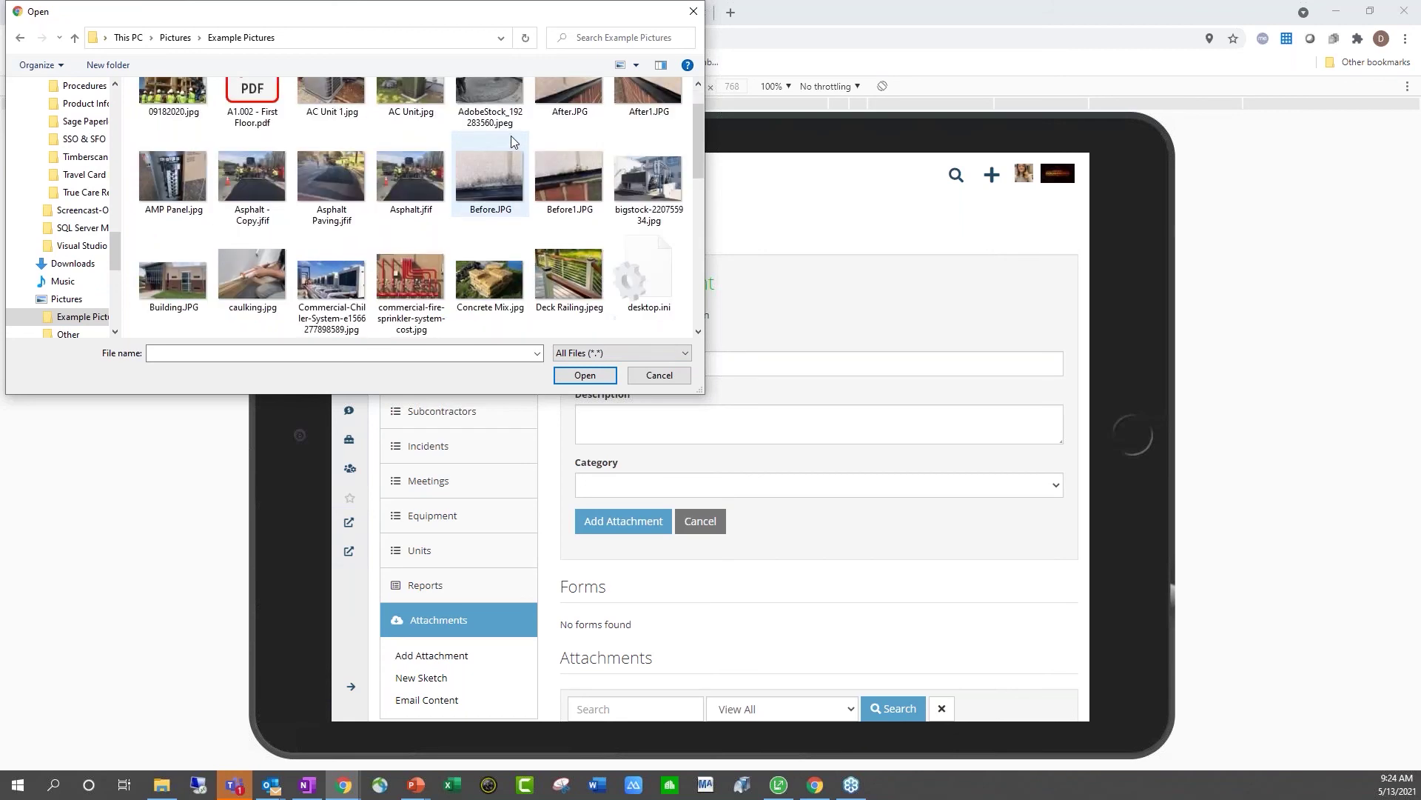
scroll(515, 143, down, 2)
scroll(513, 140, up, 3)
double_click(511, 135)
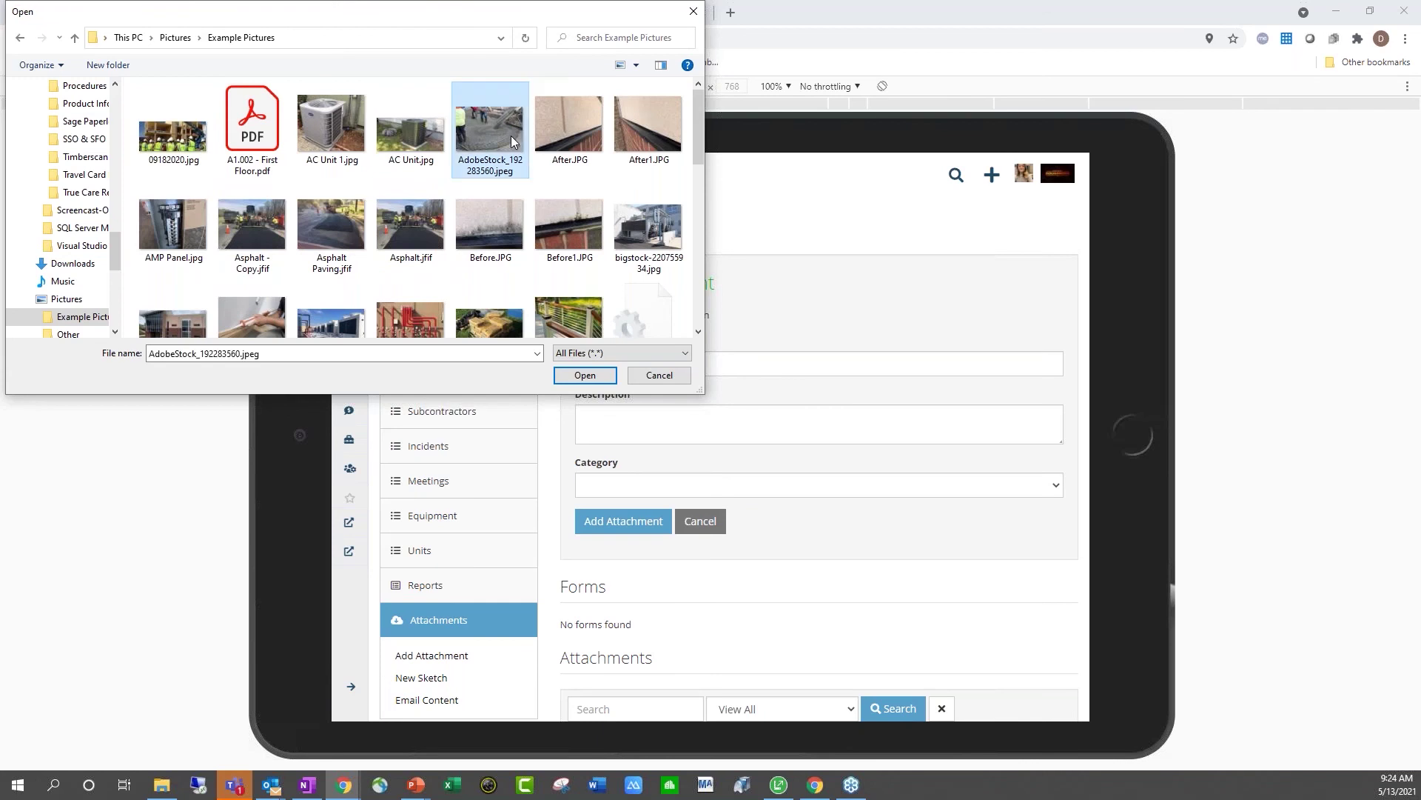
Step: Title the attachment 'Paving', set its category to Image, and upload it
click(844, 364)
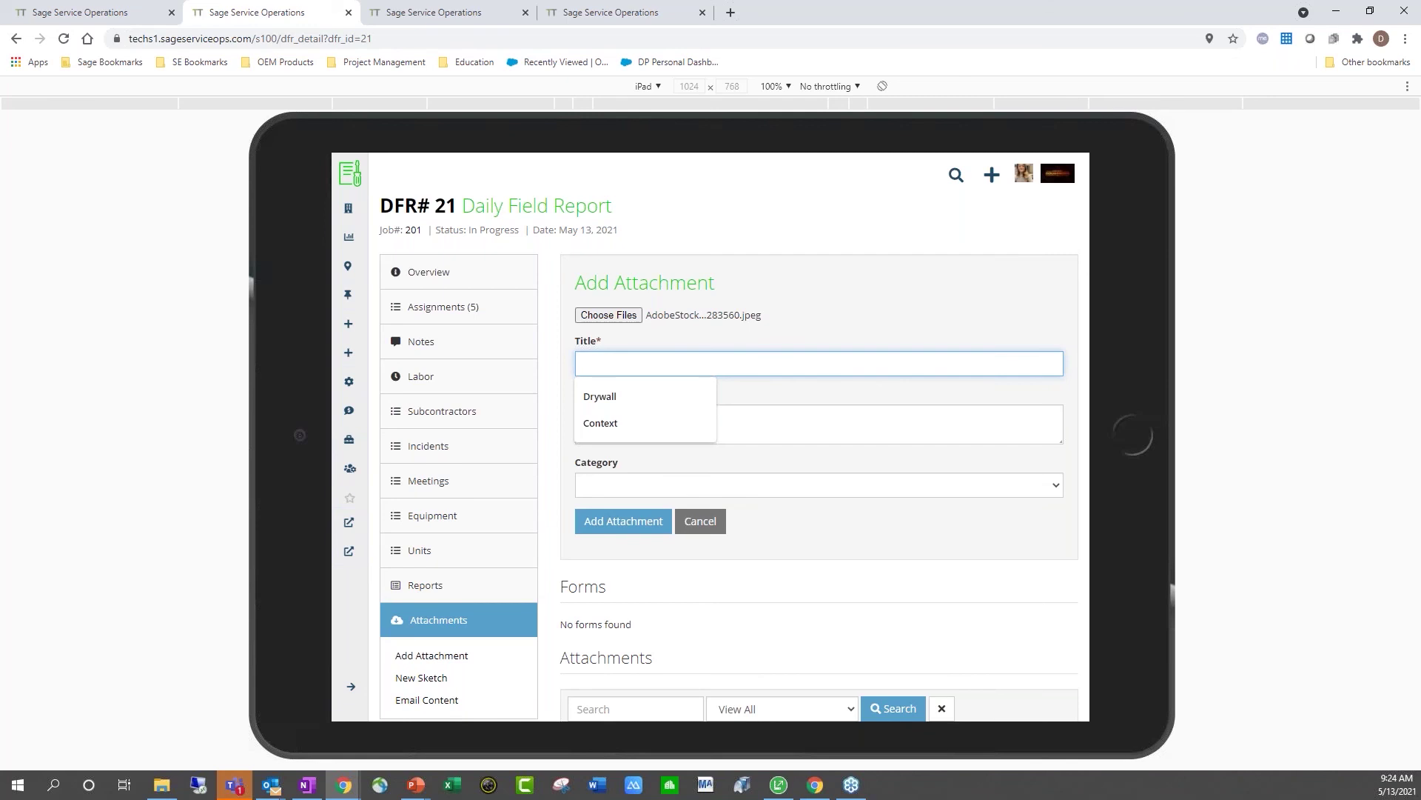
text(Paving)
key(Tab)
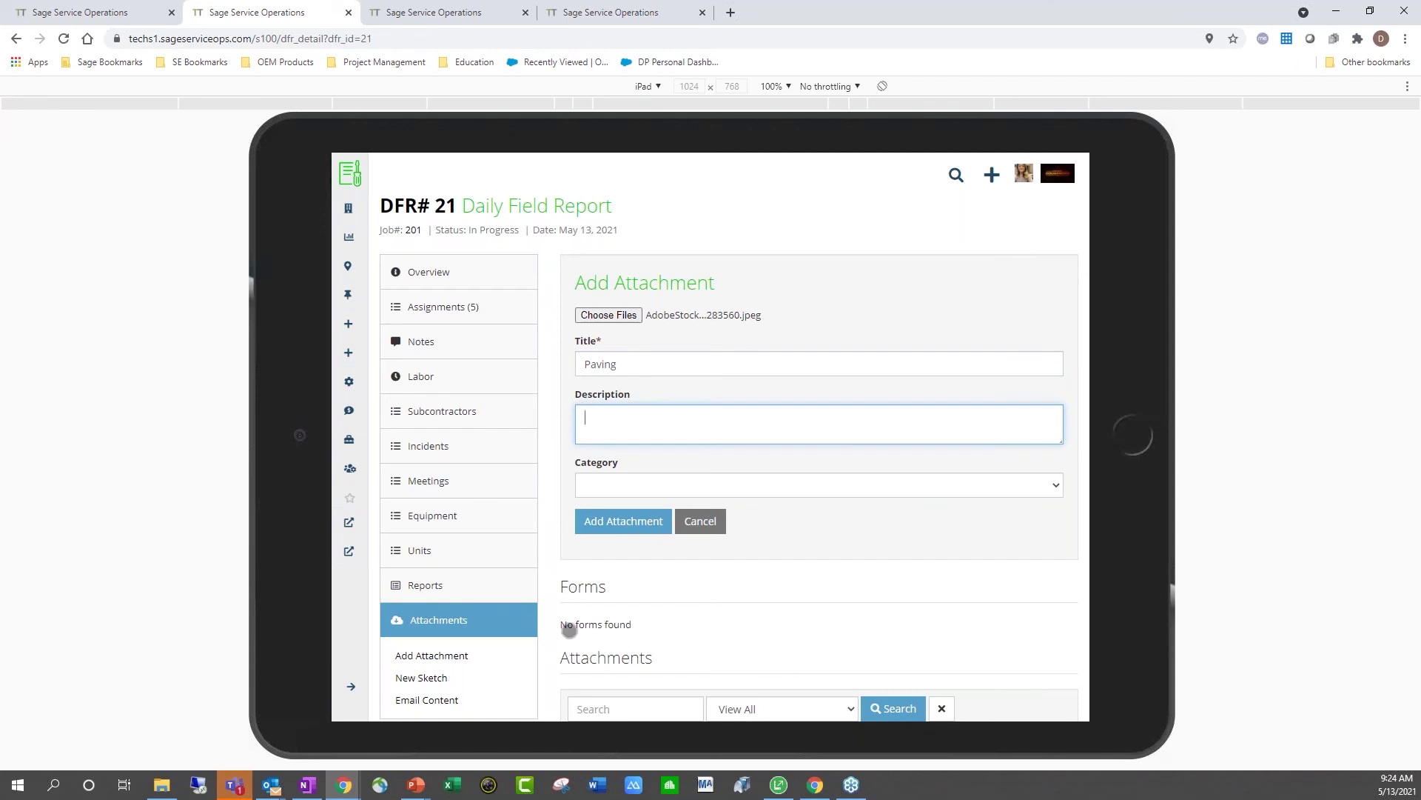
click(815, 485)
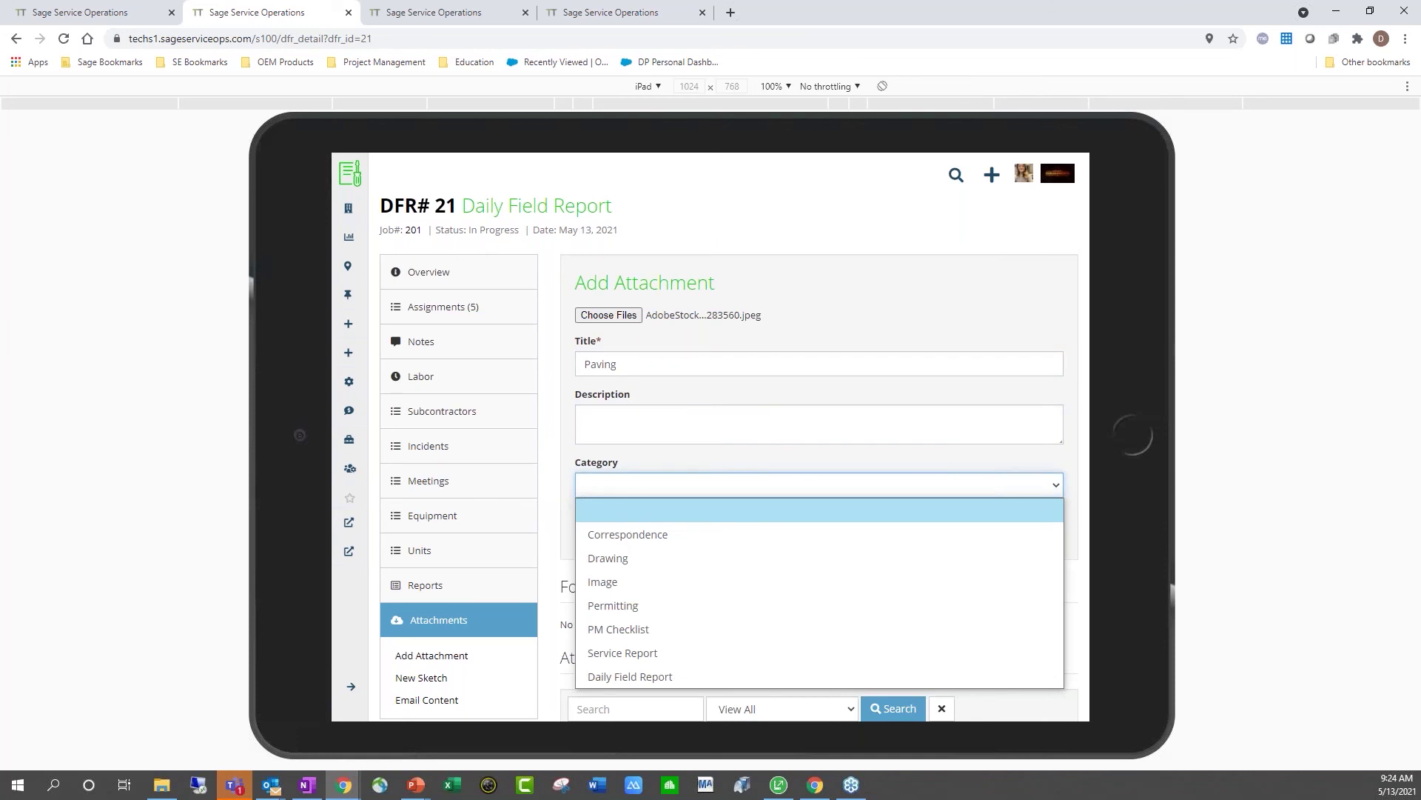
click(612, 583)
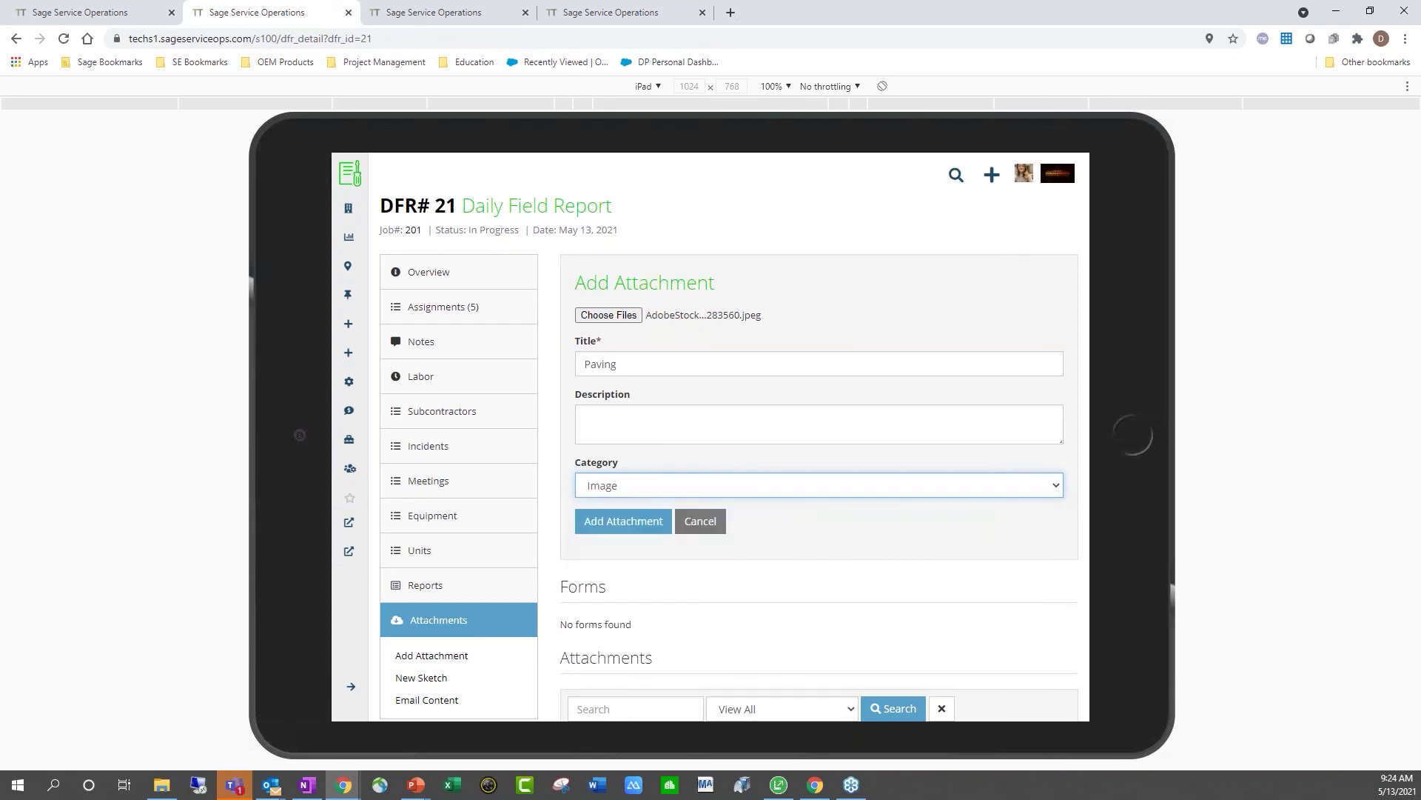
click(686, 538)
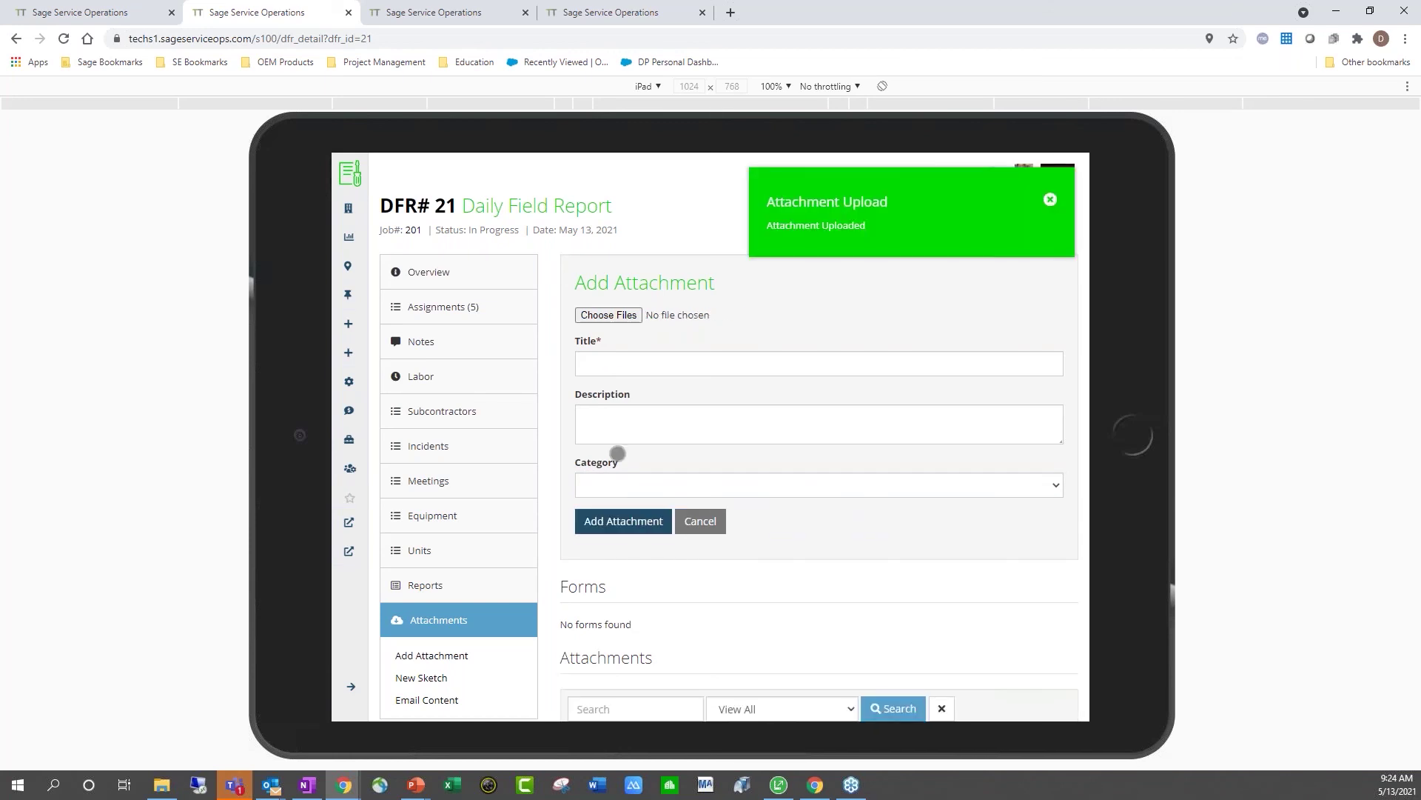
scroll(617, 453, down, 3)
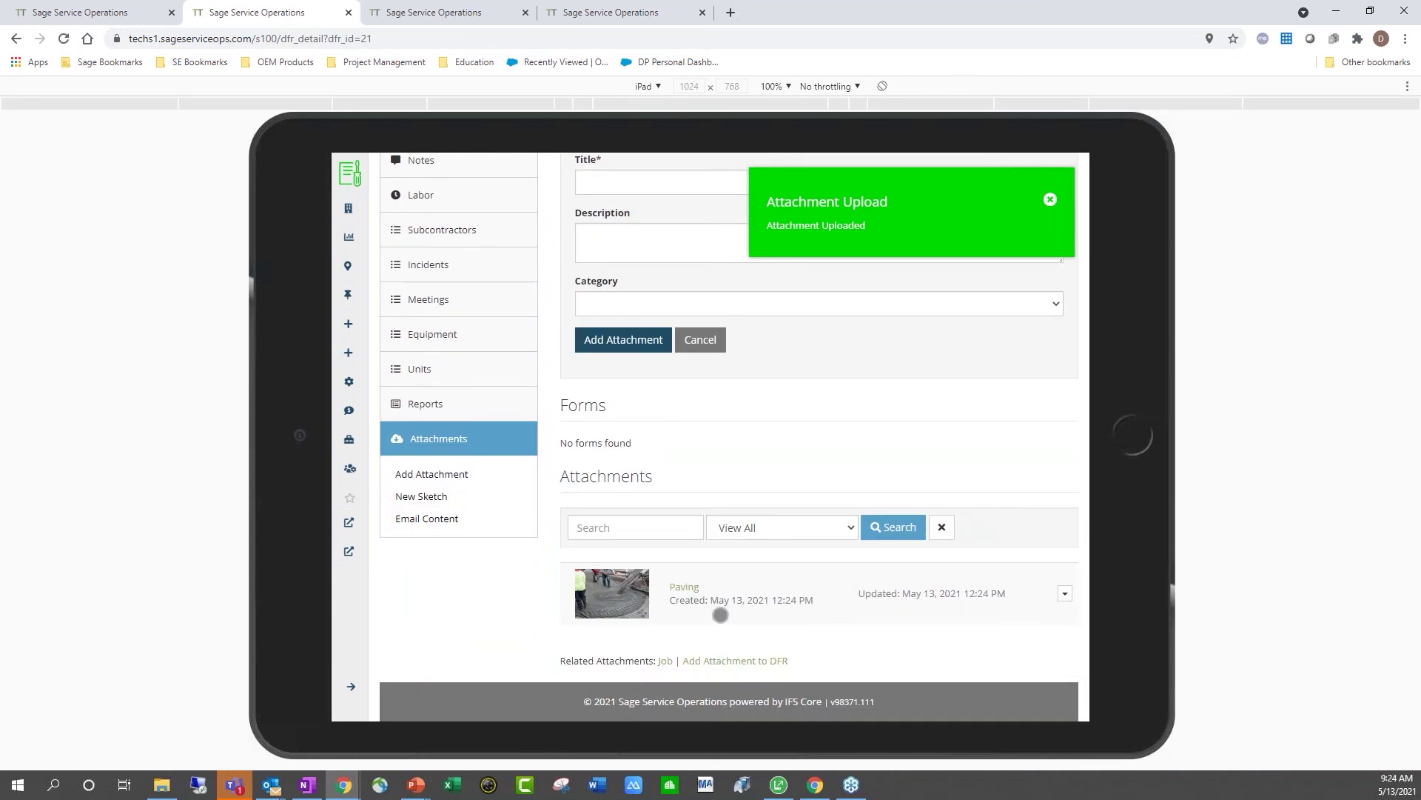
scroll(720, 614, up, 3)
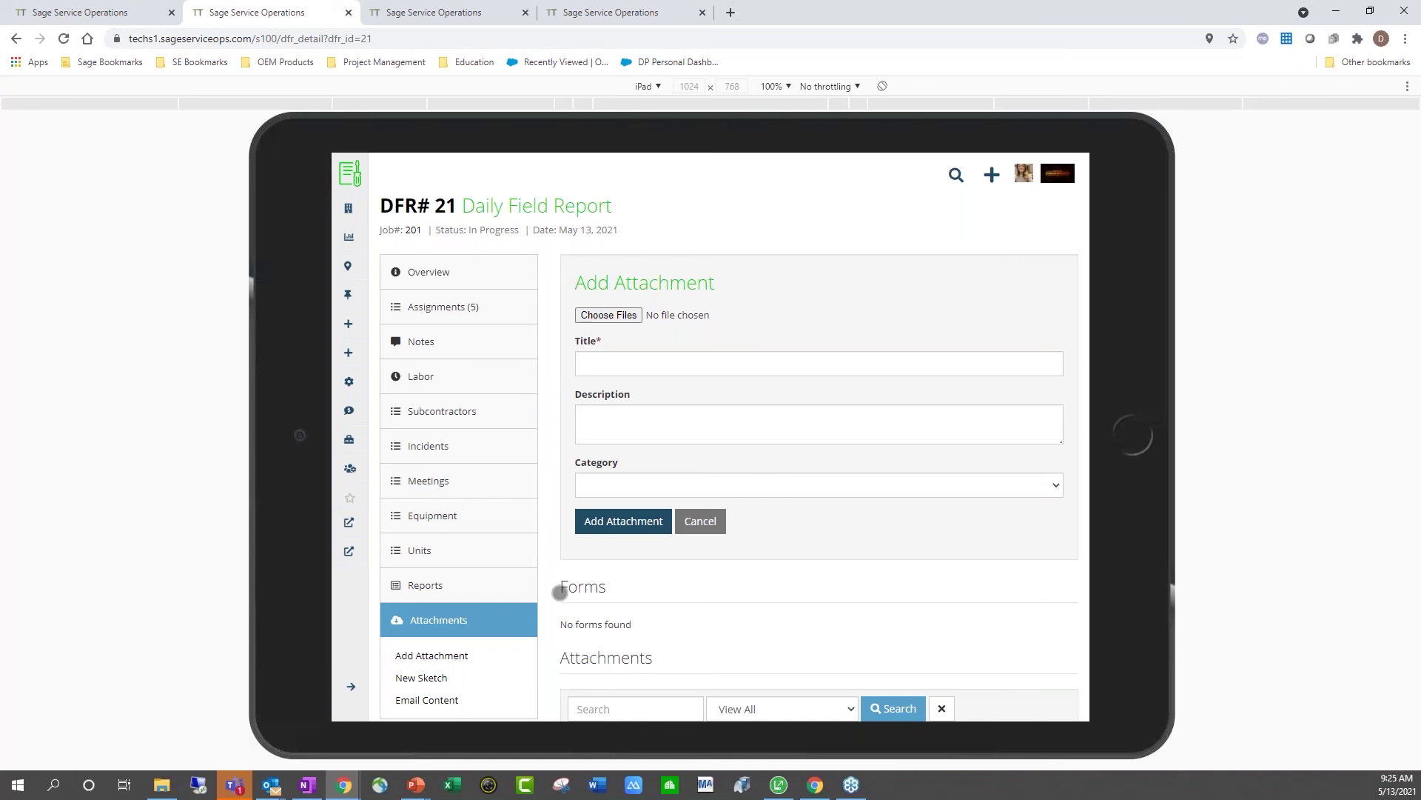
Step: Create a new sketch titled Context with the Paving photo as background
click(428, 678)
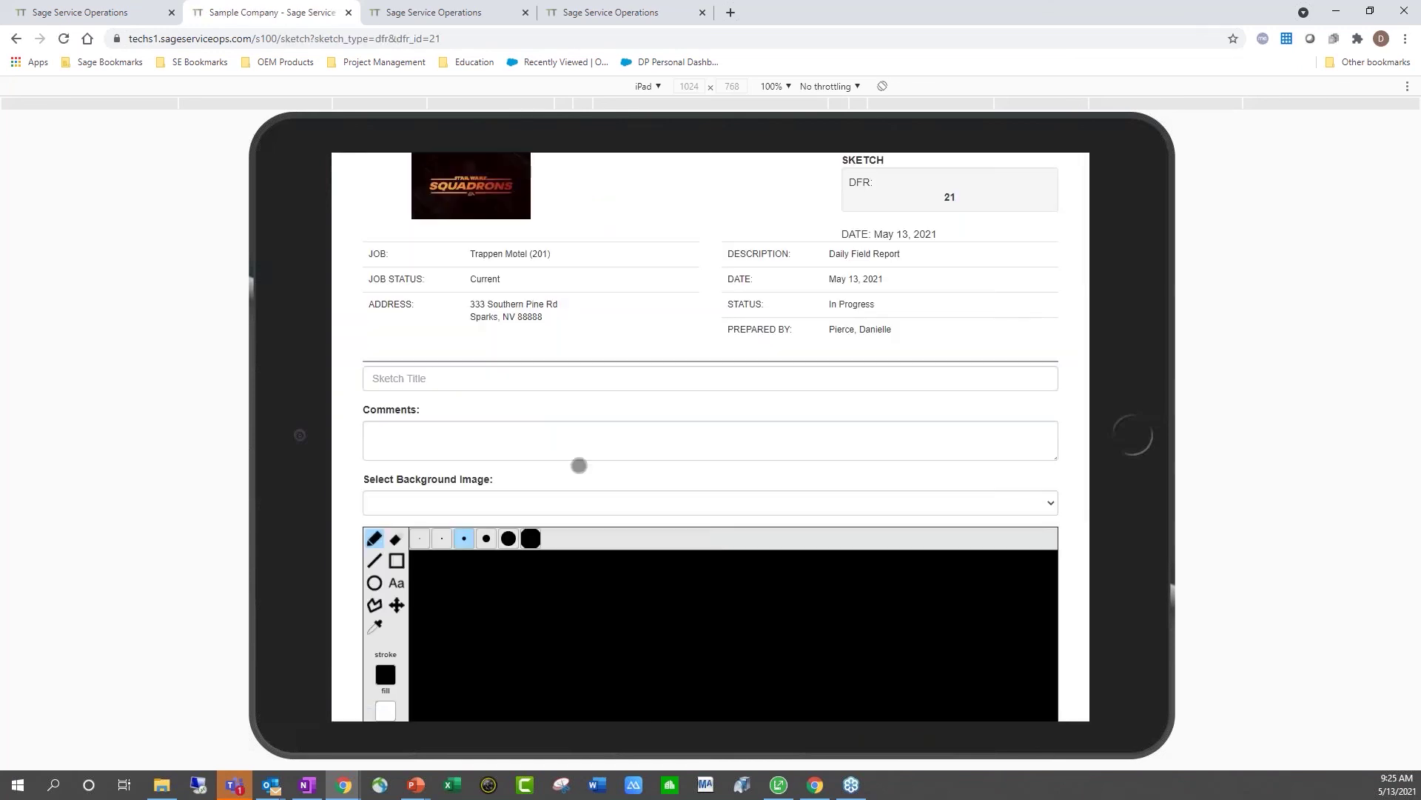
click(429, 378)
click(429, 406)
click(496, 503)
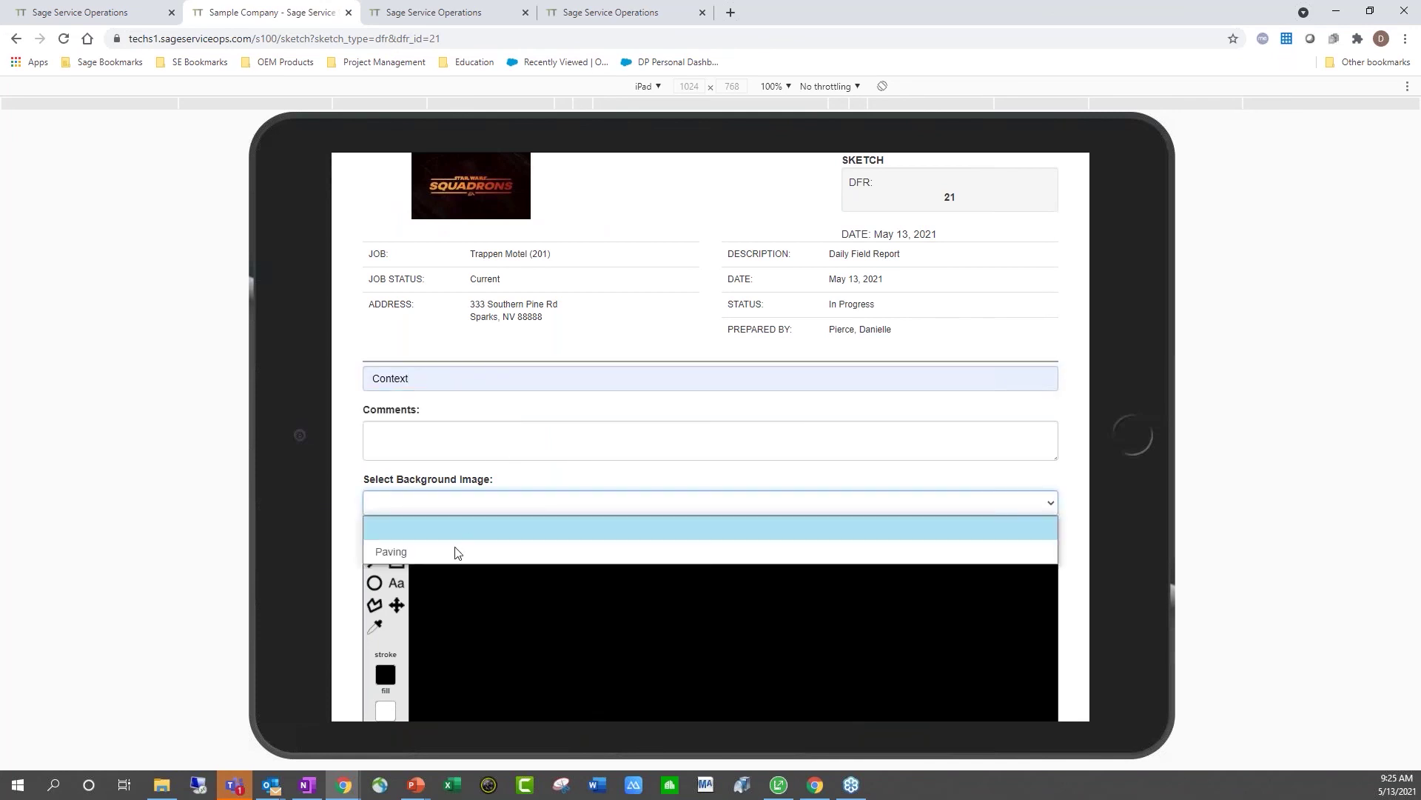
click(391, 551)
scroll(401, 559, down, 2)
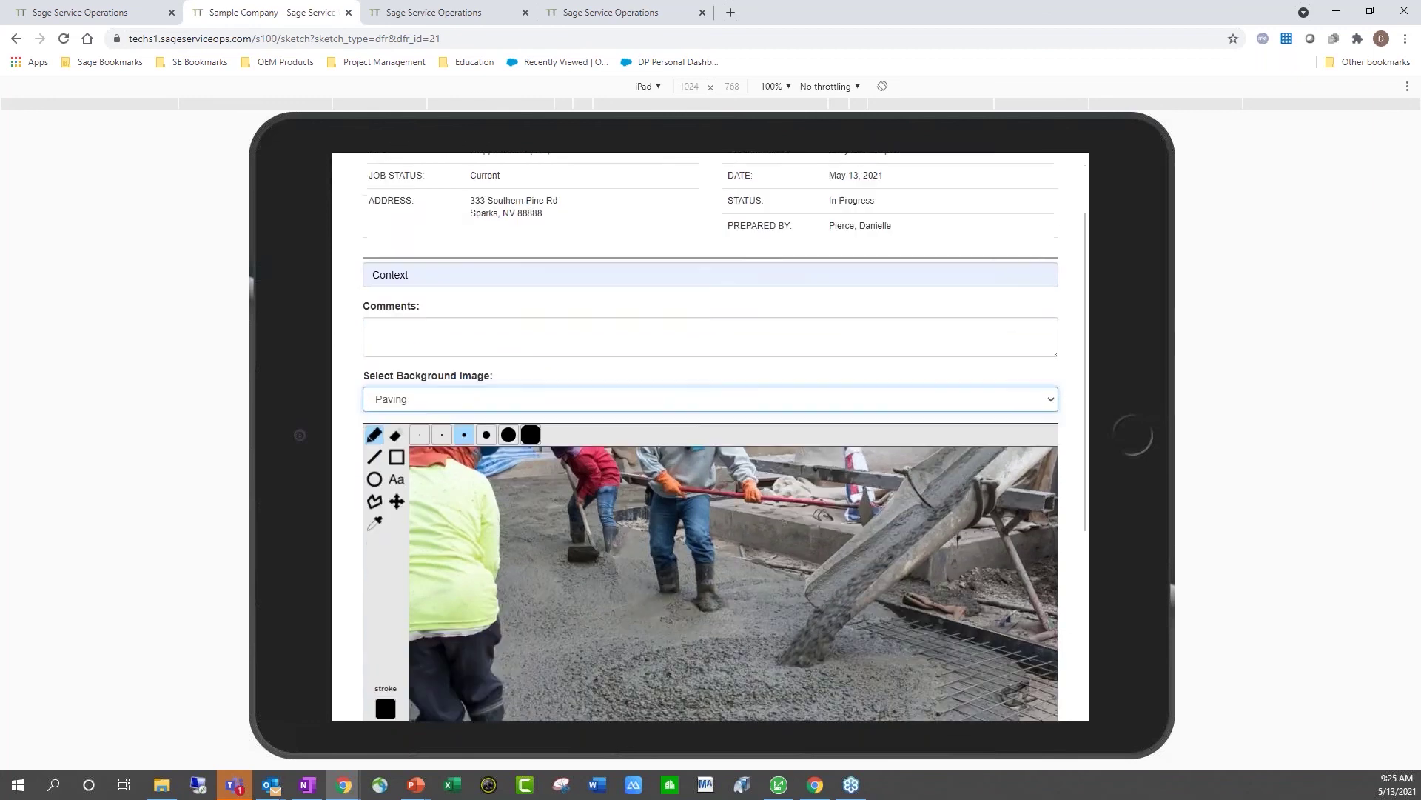
scroll(724, 437, down, 2)
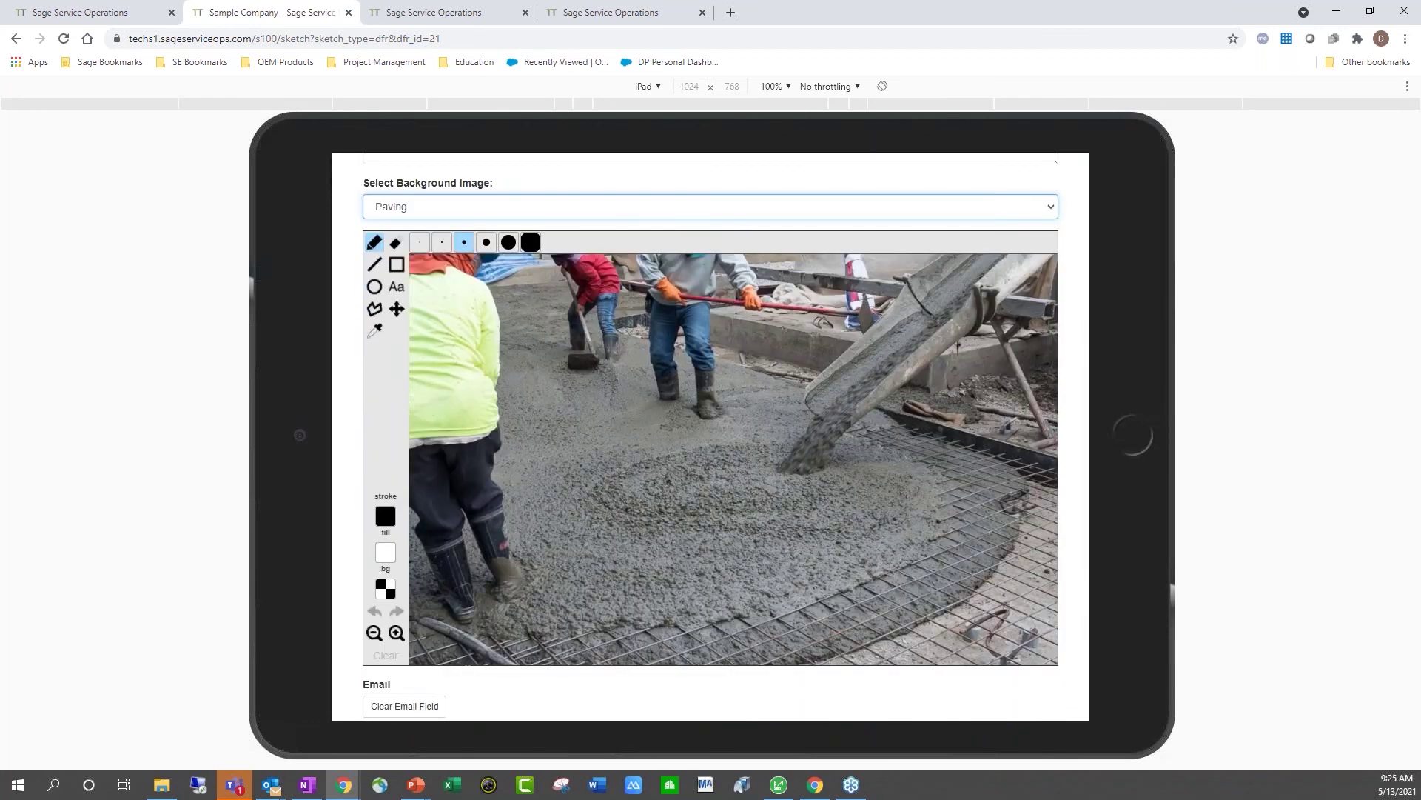
Step: Draw a red-outlined, transparent-fill rectangle around the poured concrete
click(397, 265)
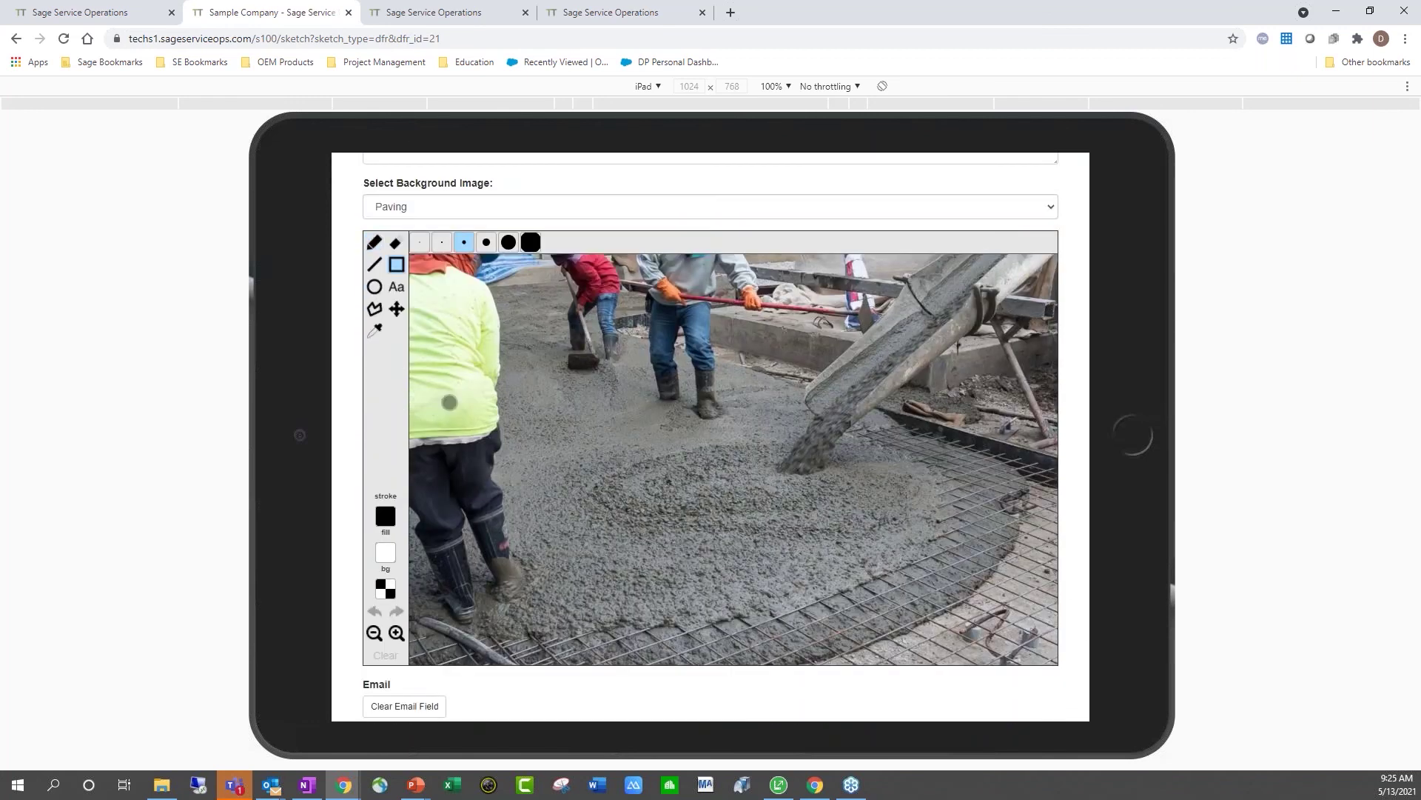
click(385, 515)
click(476, 471)
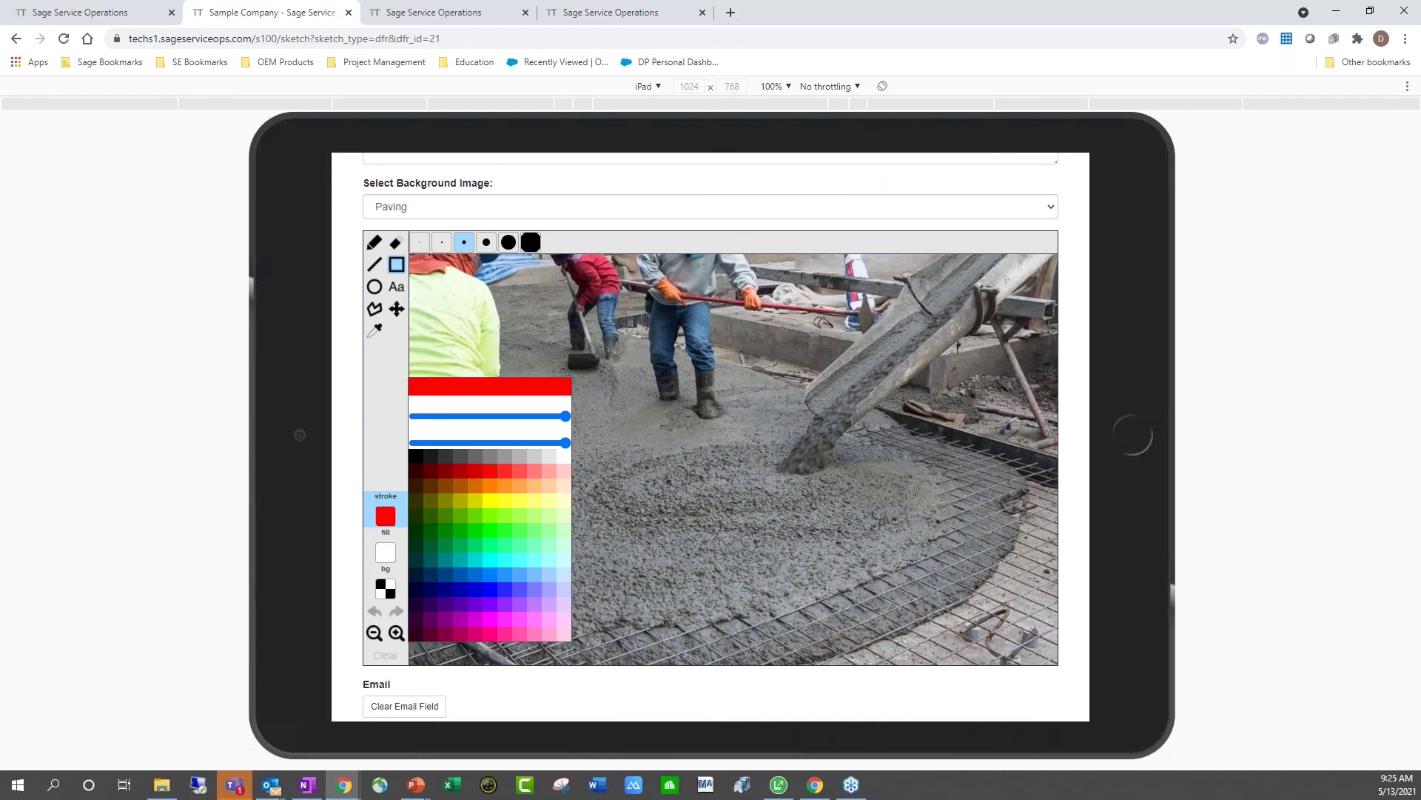
click(385, 552)
drag(521, 442, 414, 442)
drag(565, 416, 414, 416)
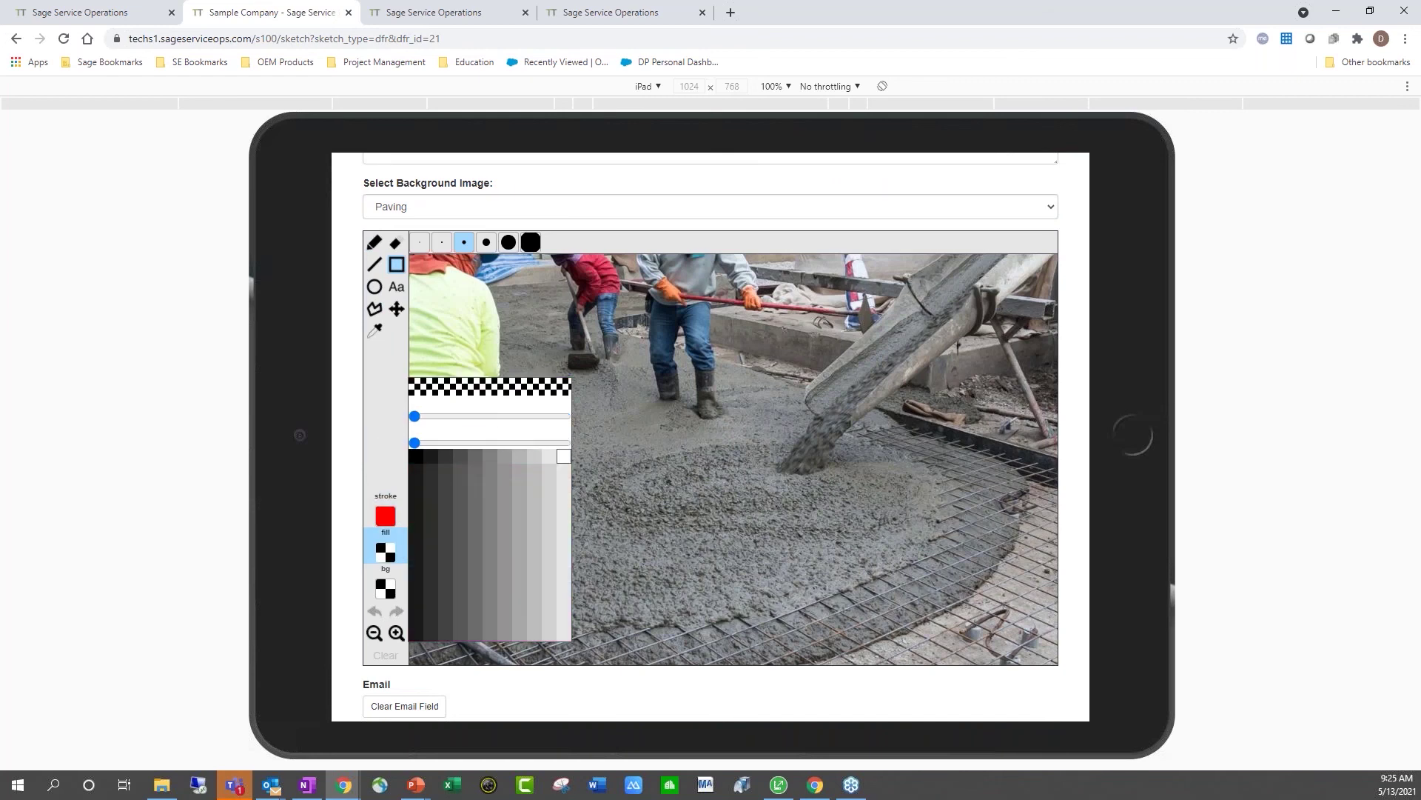
mouse_move(585, 387)
mouse_down()
mouse_move(939, 552)
mouse_move(993, 609)
mouse_up()
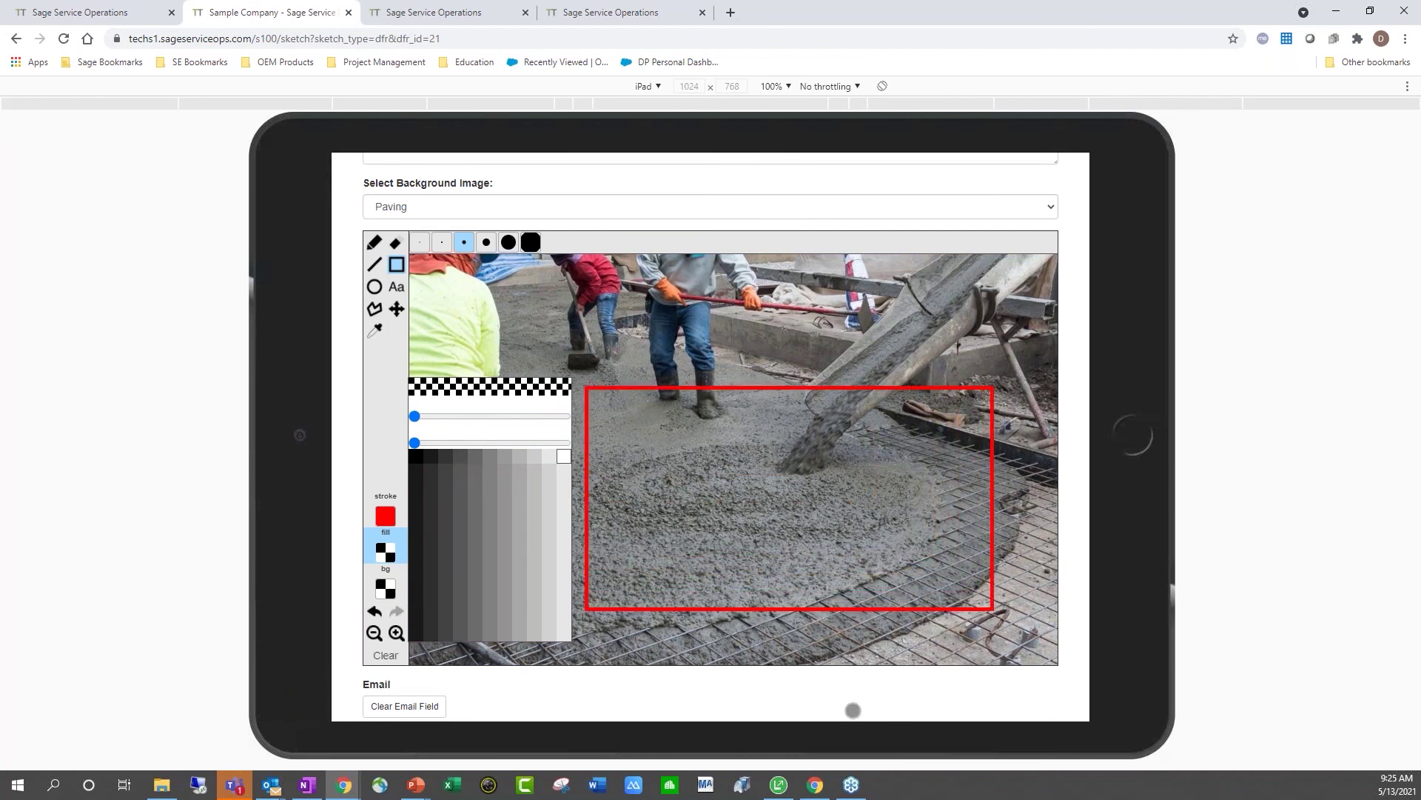
scroll(853, 710, down, 2)
scroll(853, 710, up, 1)
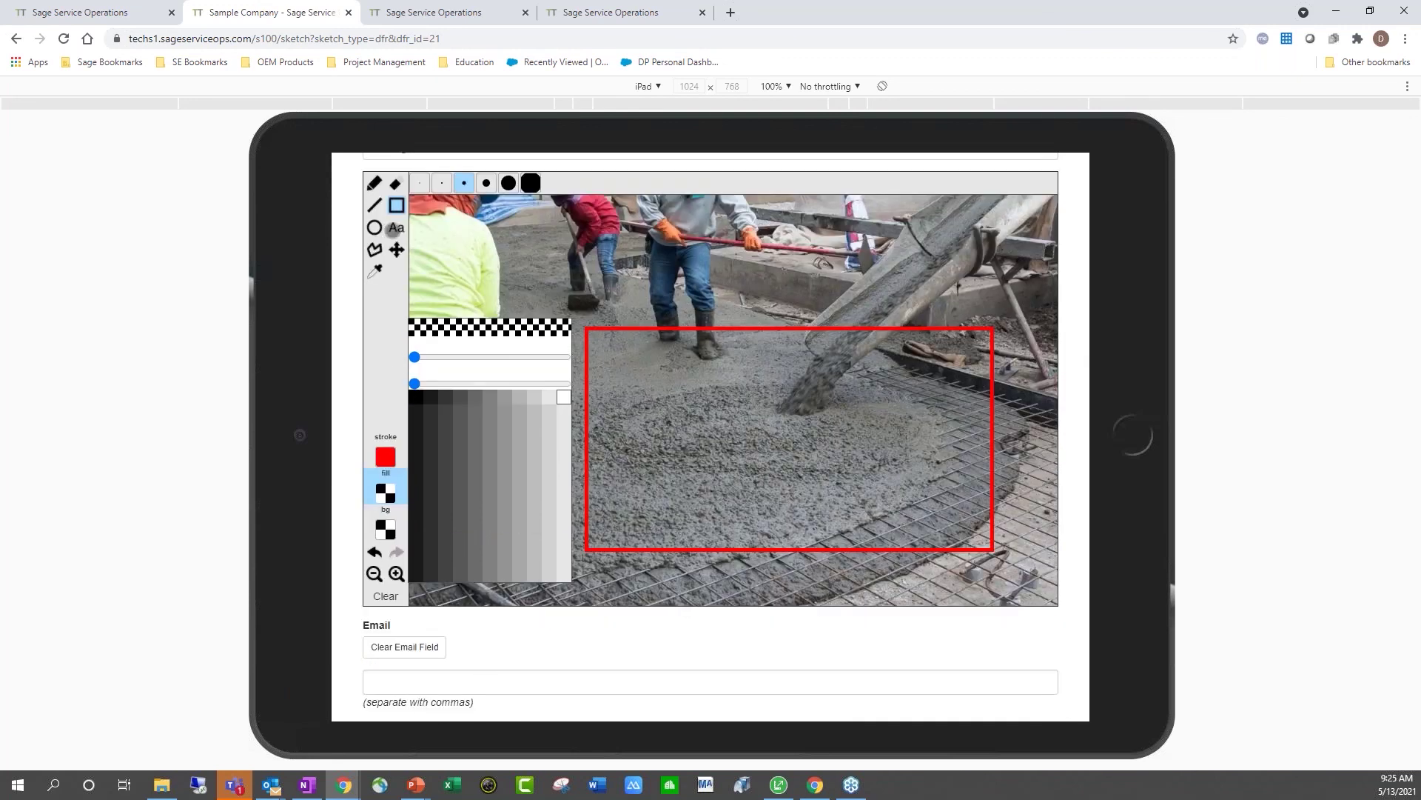
scroll(378, 395, down, 1)
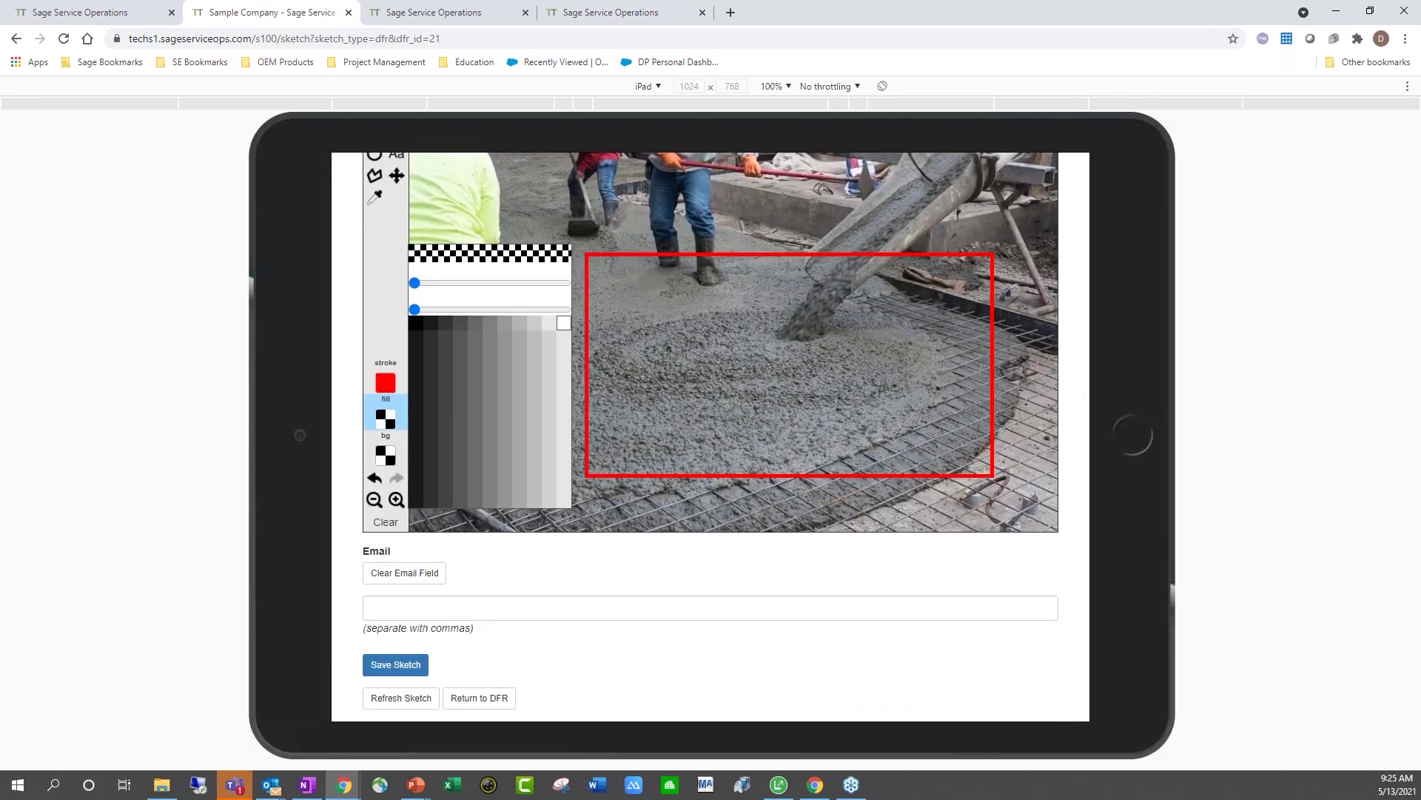
Step: Add the autofilled e-mail recipient and save the Context sketch
click(474, 609)
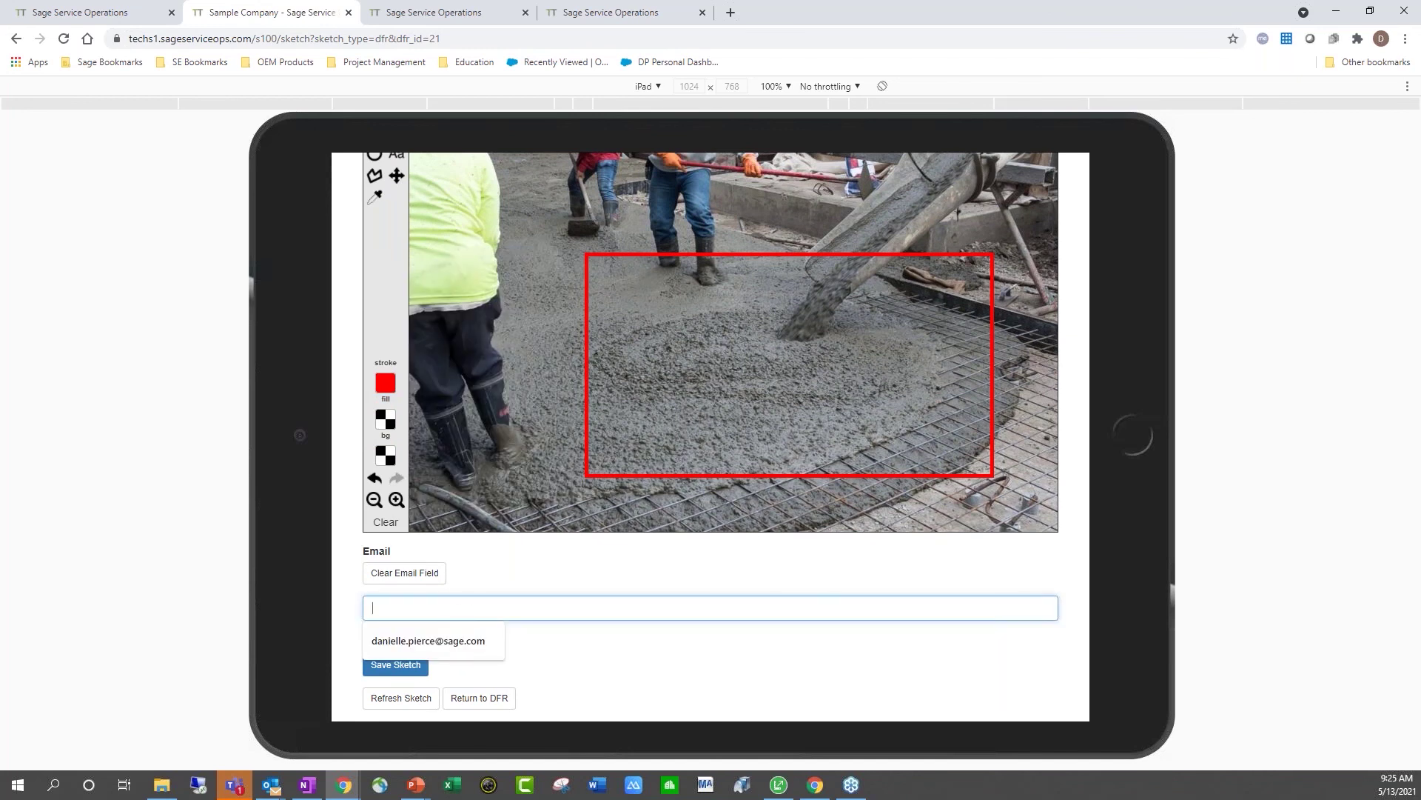
click(428, 640)
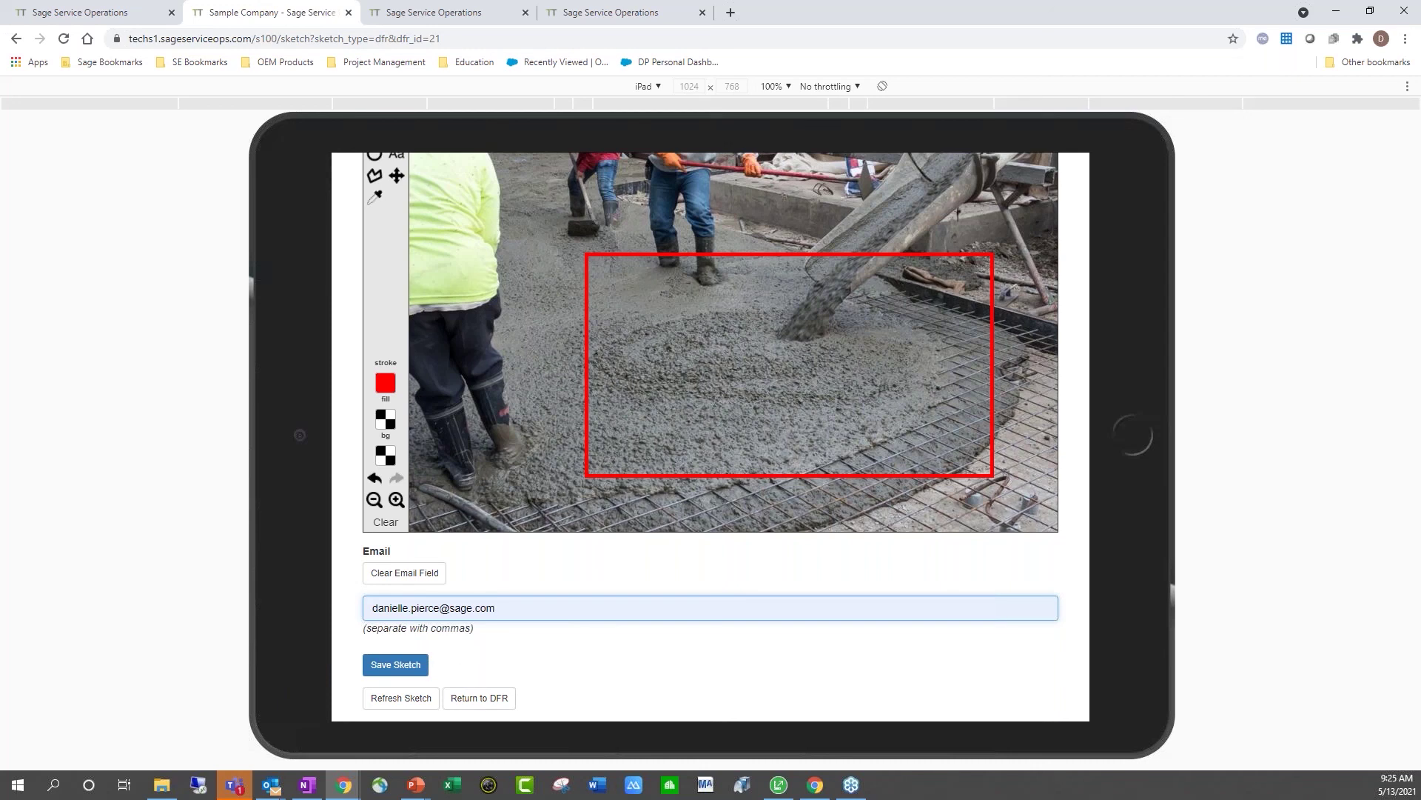
key(Return)
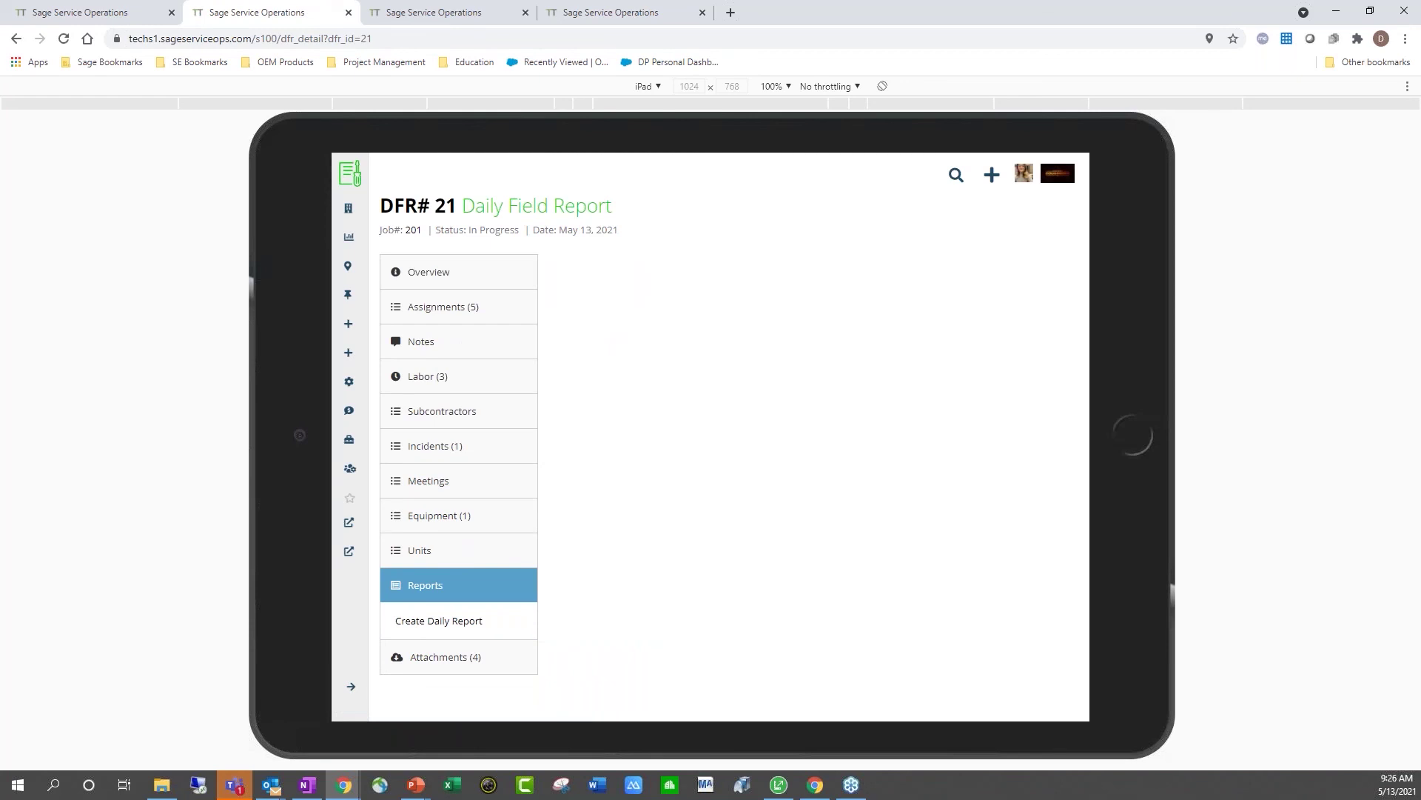
Step: Create and open the daily field report, excluding the empty Subcontractor, Meeting and Production Units sections
click(528, 338)
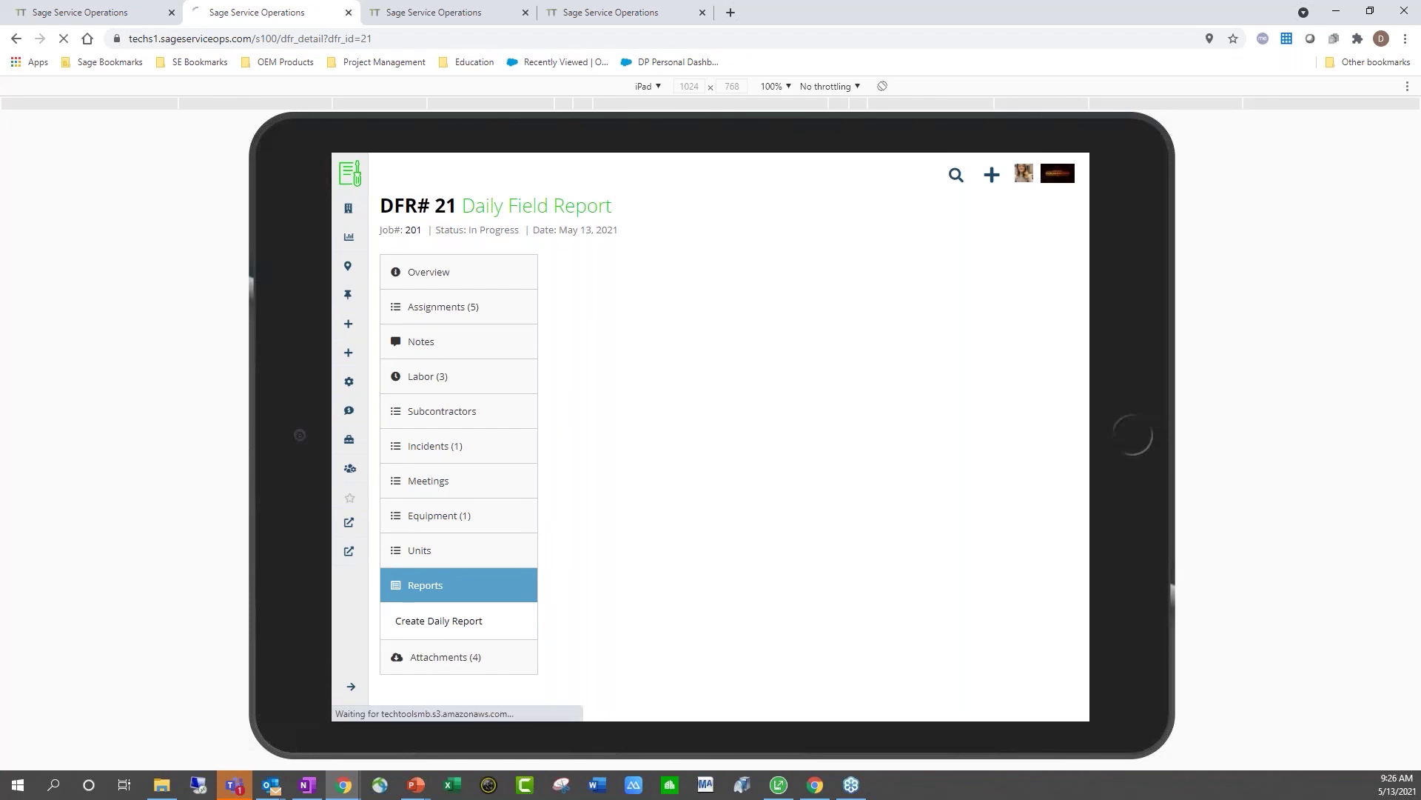
click(499, 622)
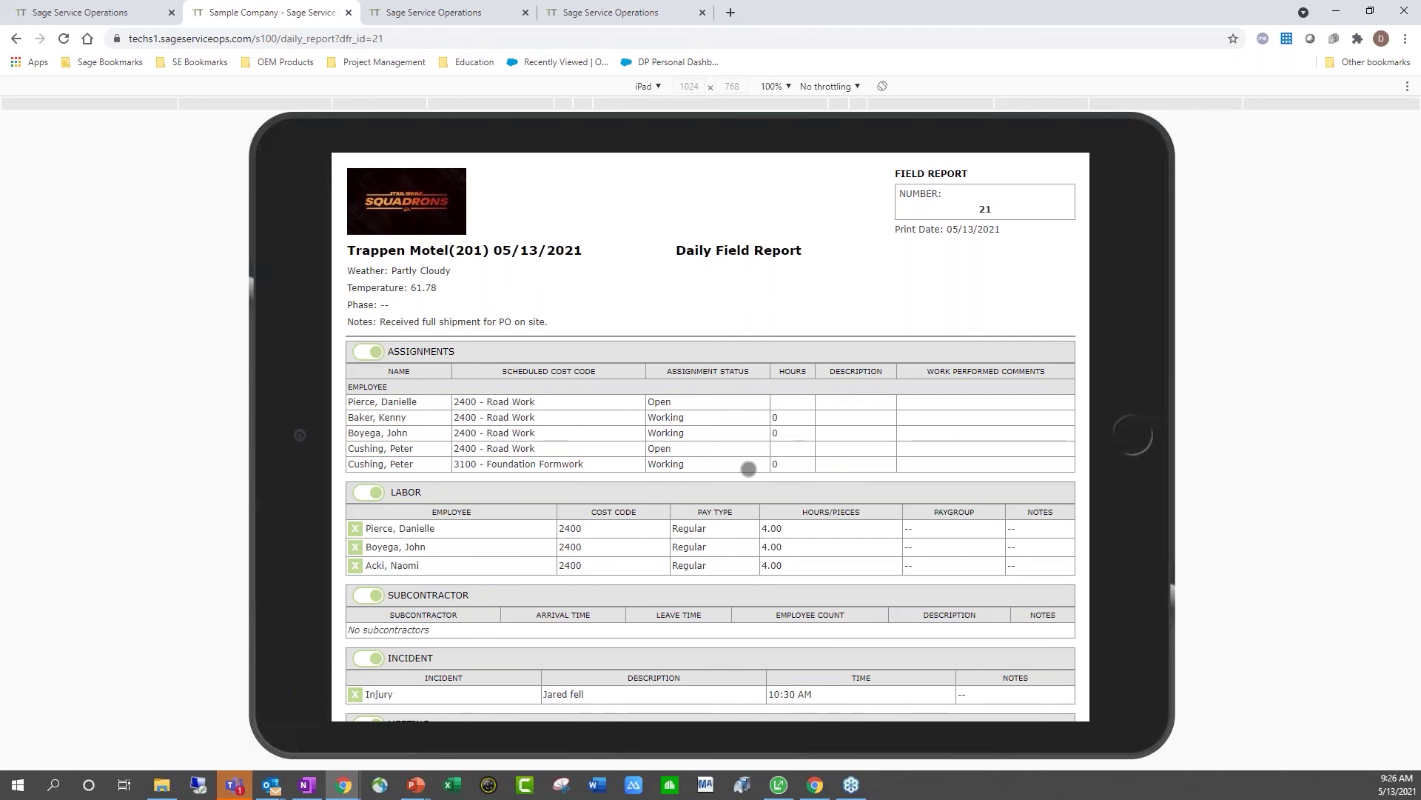
scroll(485, 371, down, 2)
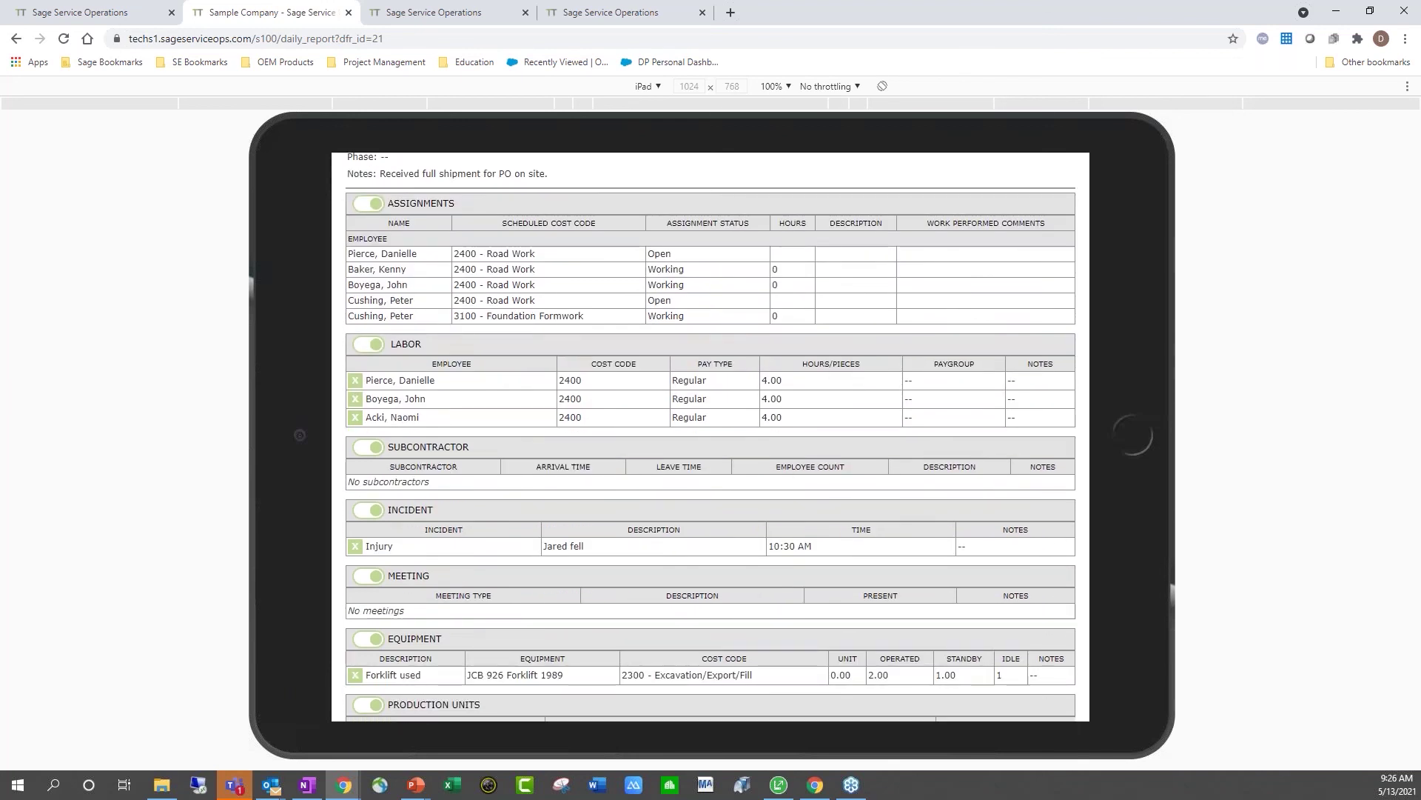
click(368, 446)
scroll(711, 437, down, 2)
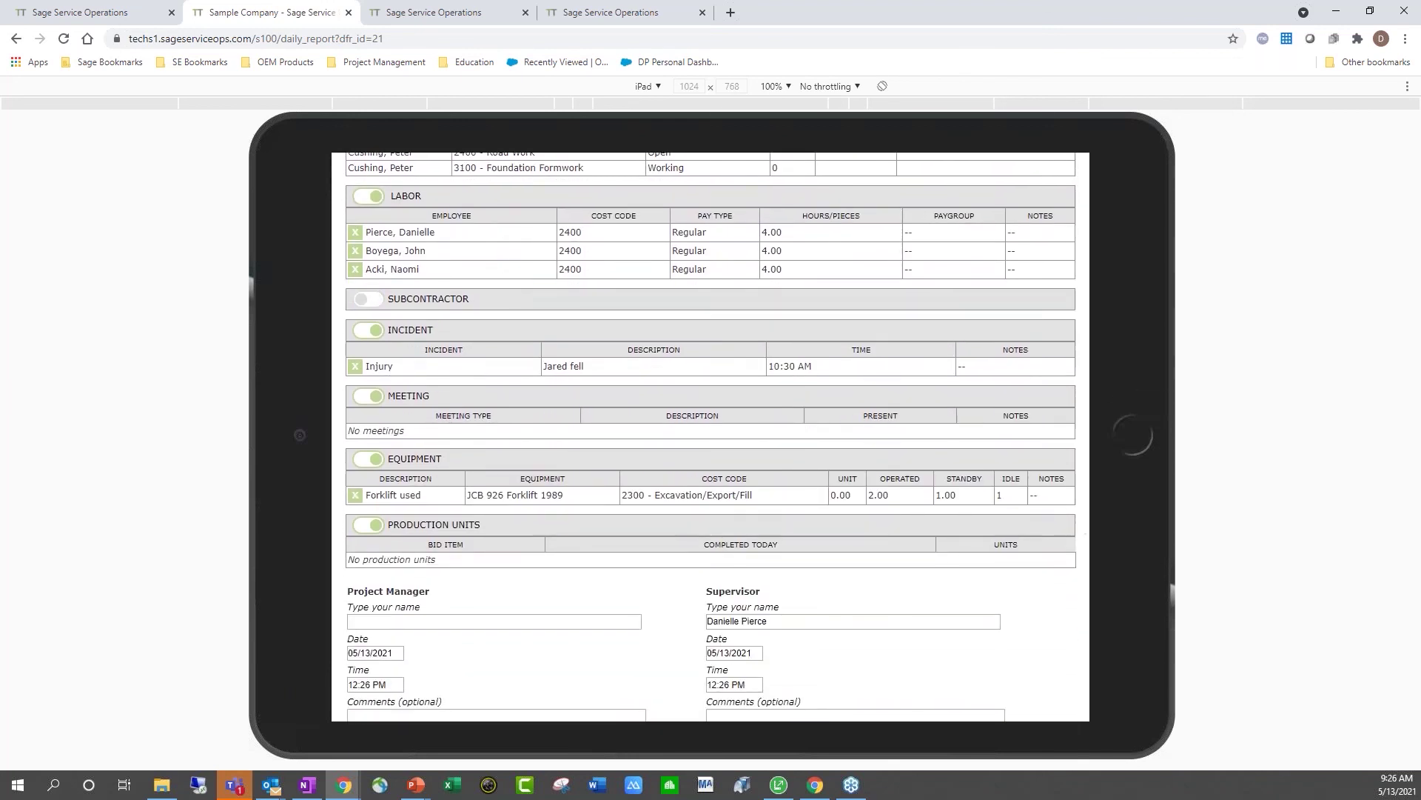
click(368, 396)
click(368, 492)
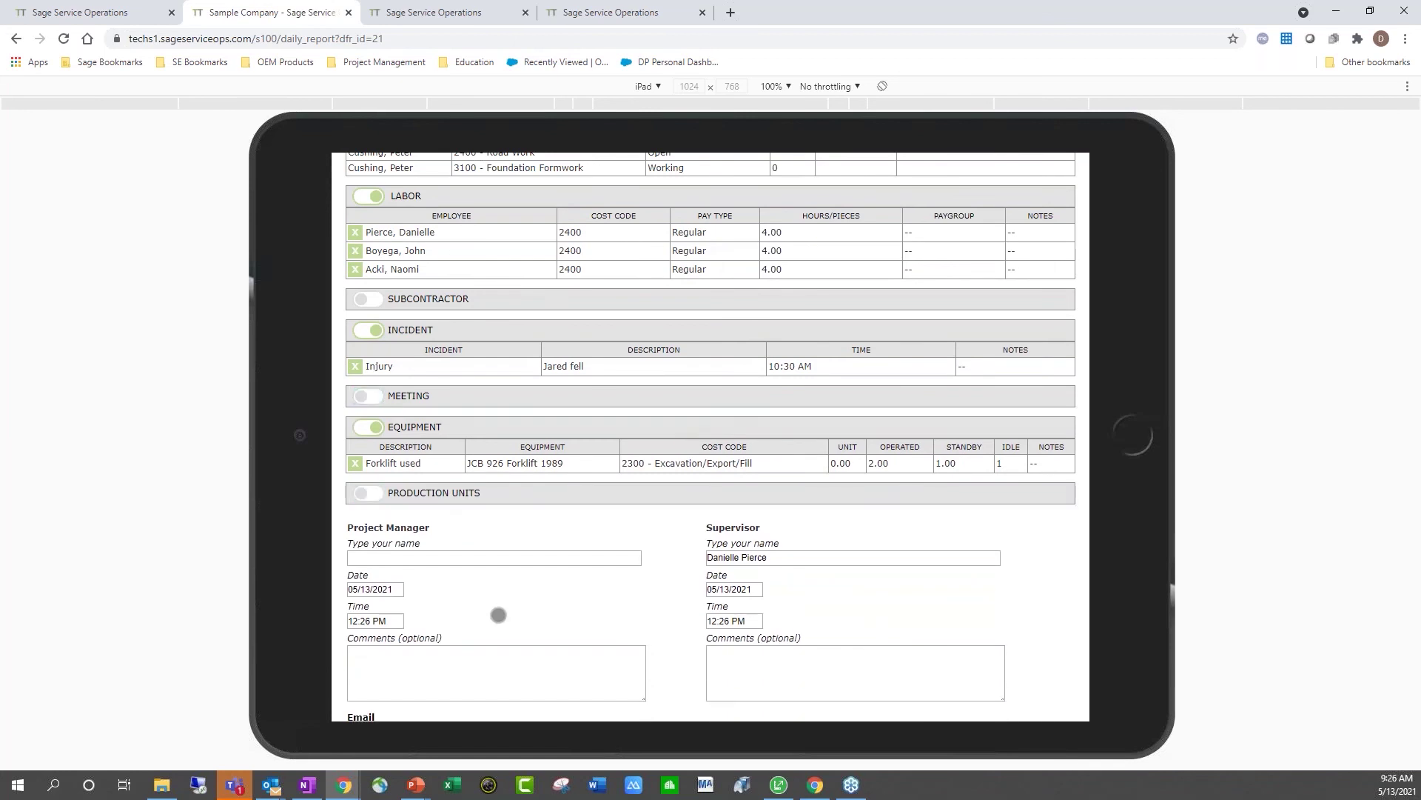
scroll(498, 619, down, 3)
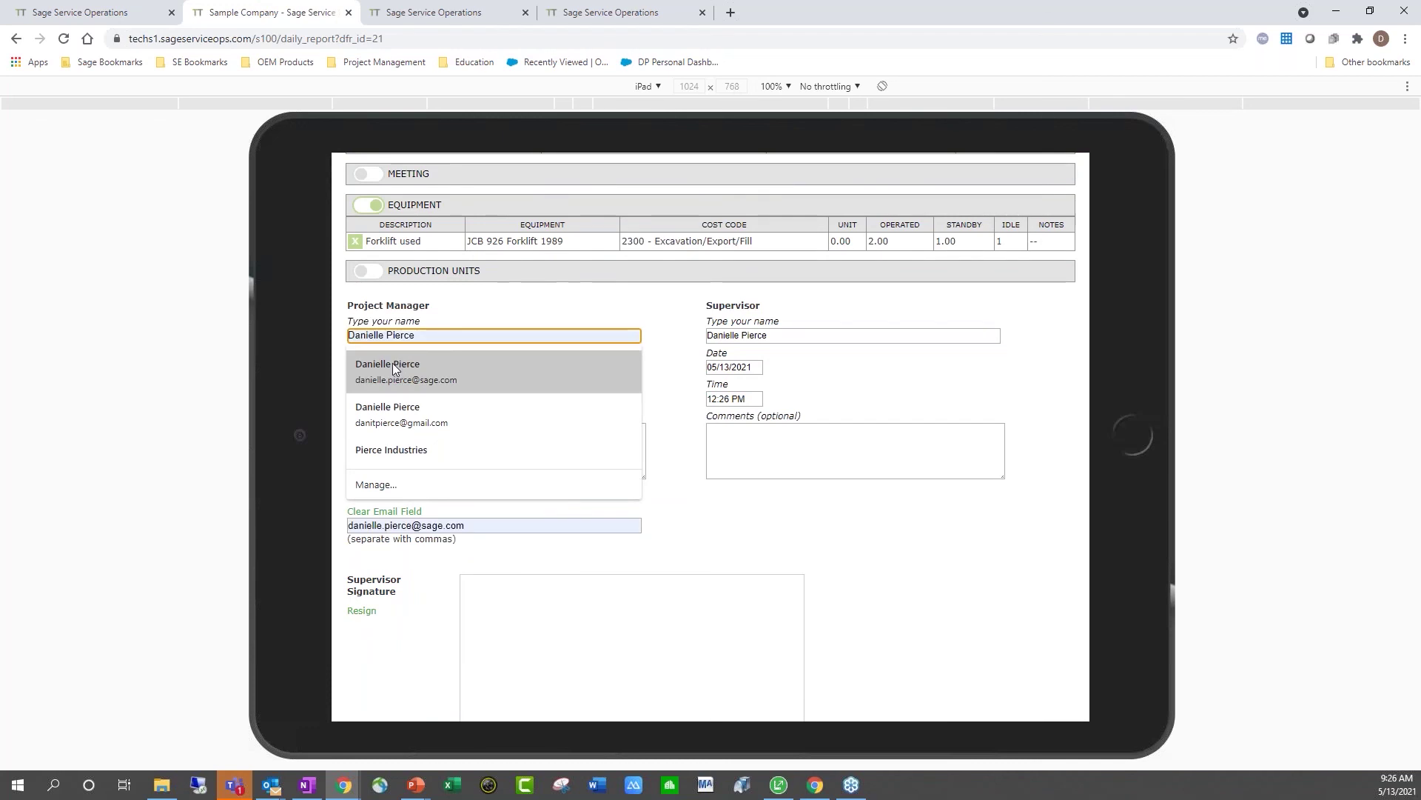
Step: Enter the project manager's name and a notification e-mail recipient in the sign-off
click(394, 368)
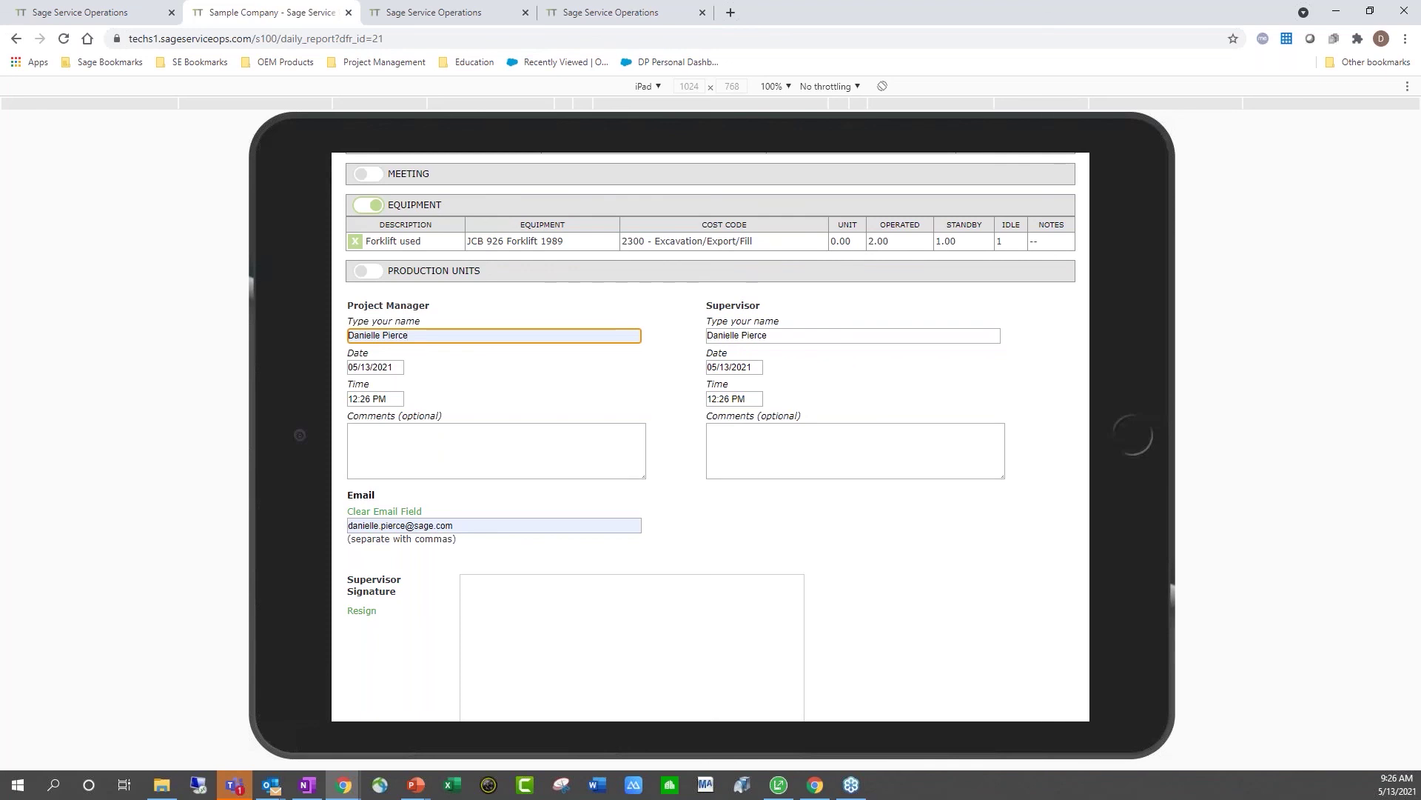
scroll(591, 490, down, 1)
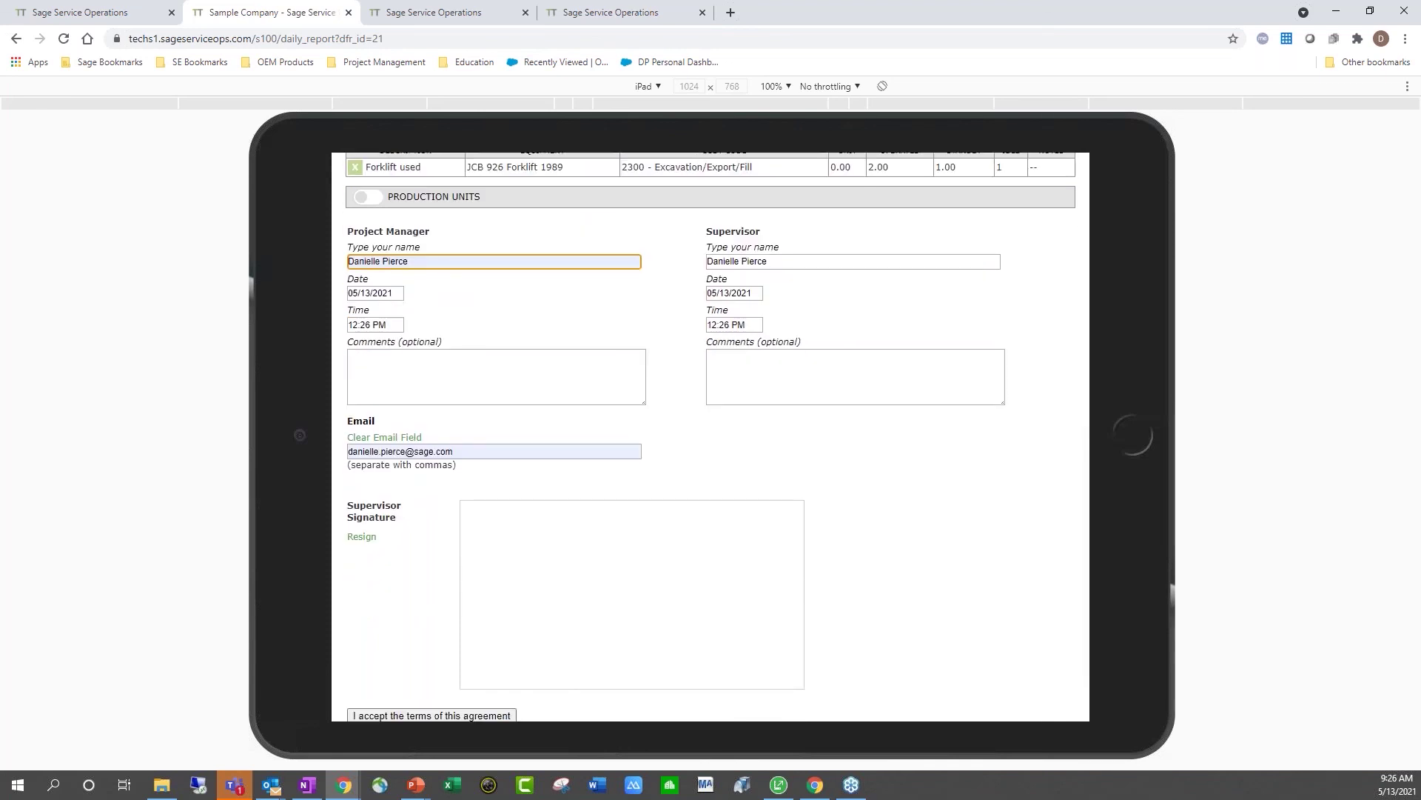
scroll(567, 505, down, 1)
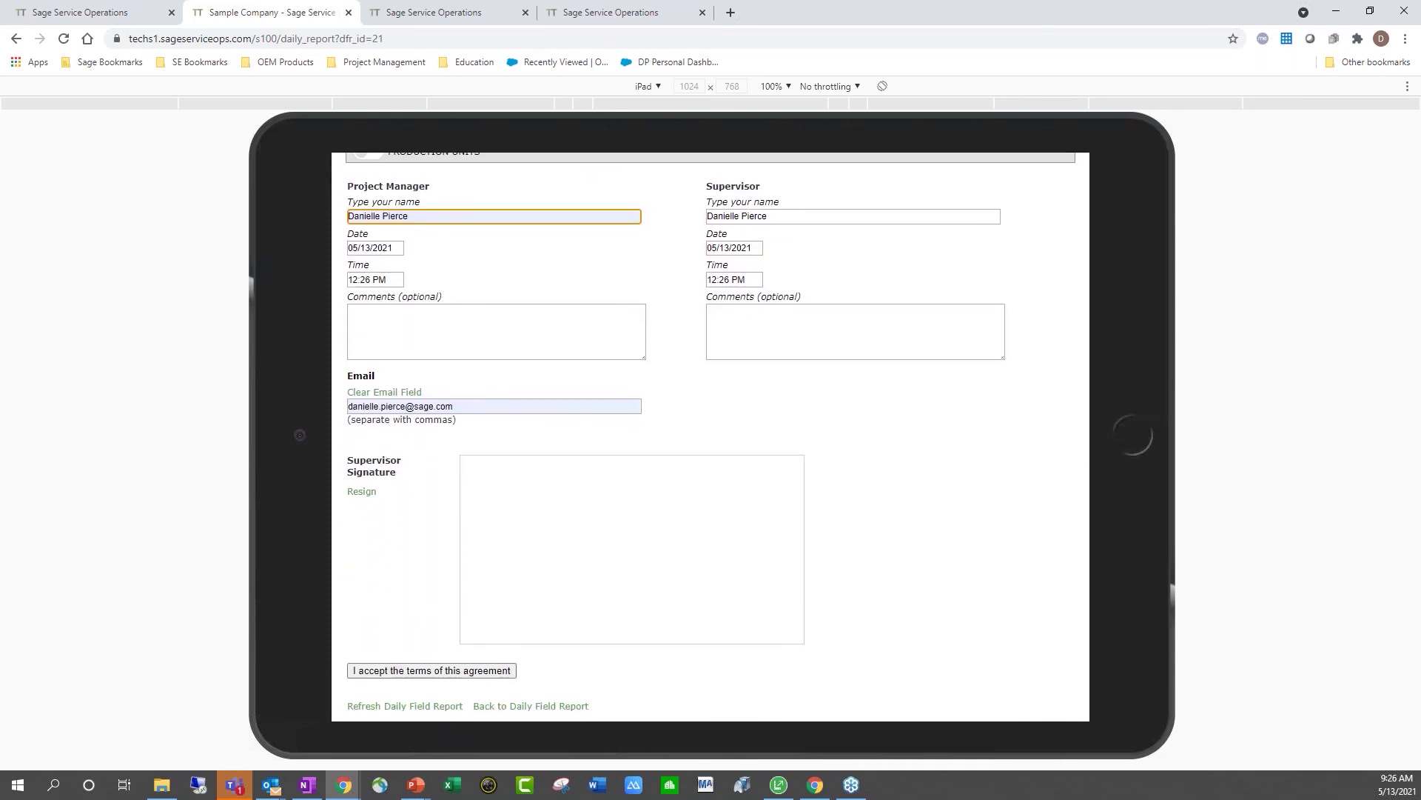
Step: Draw a supervisor signature on DFR #21 and accept the agreement to save the signed report
click(578, 526)
mouse_move(523, 581)
mouse_down()
mouse_move(511, 562)
mouse_move(590, 561)
mouse_move(679, 529)
mouse_move(716, 559)
mouse_move(798, 552)
mouse_up()
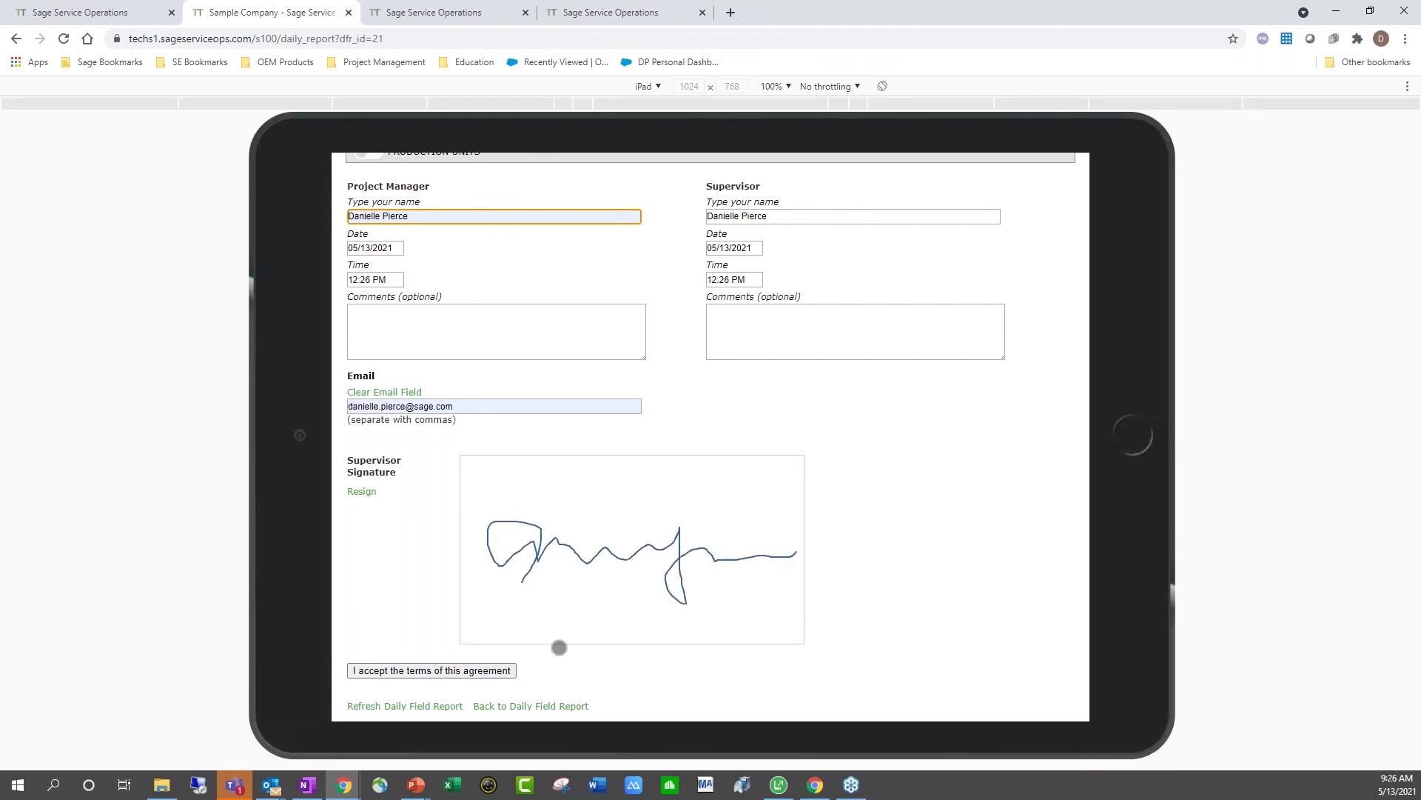
click(464, 675)
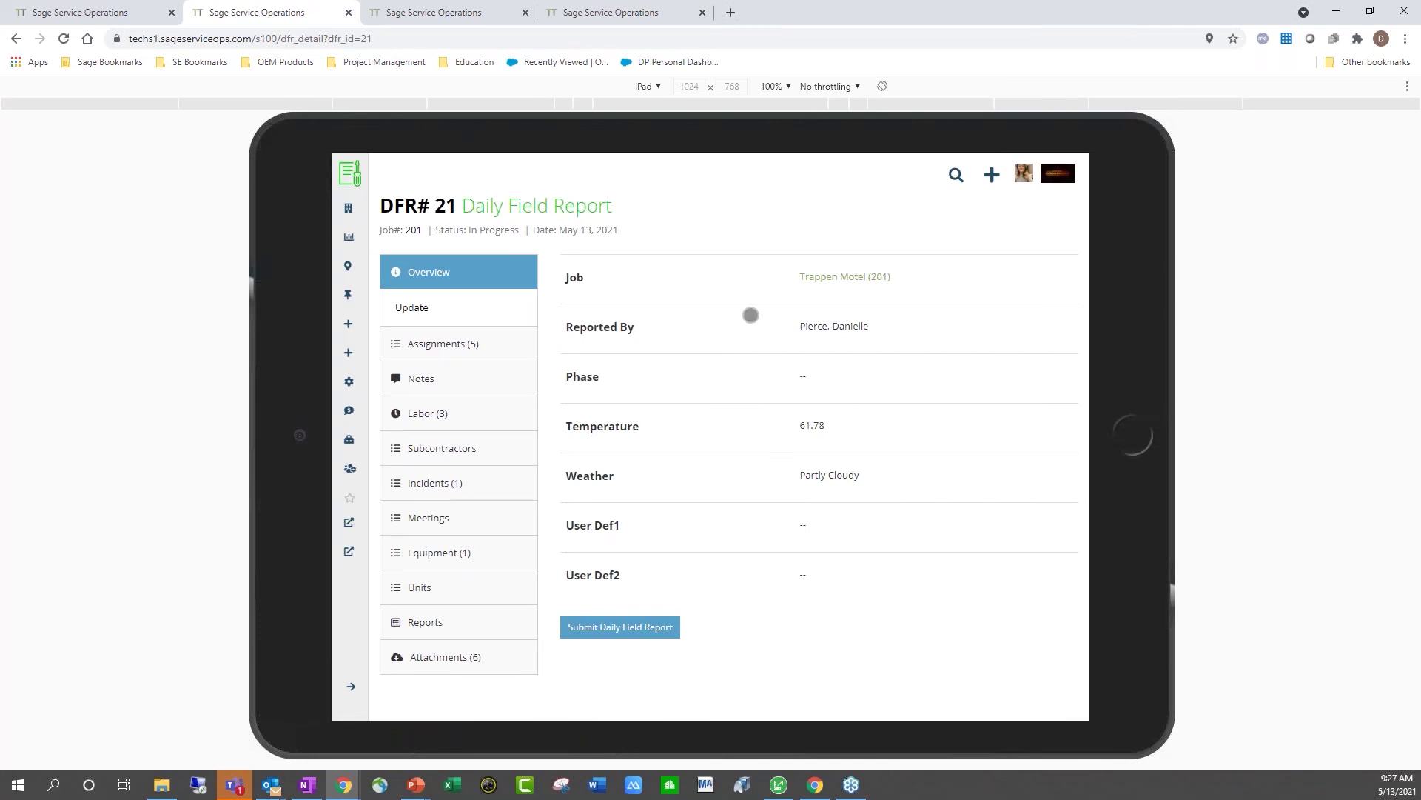
Step: Refresh the Assignments page, filter it to Thursday's day view, and bring up the Add choices
click(458, 13)
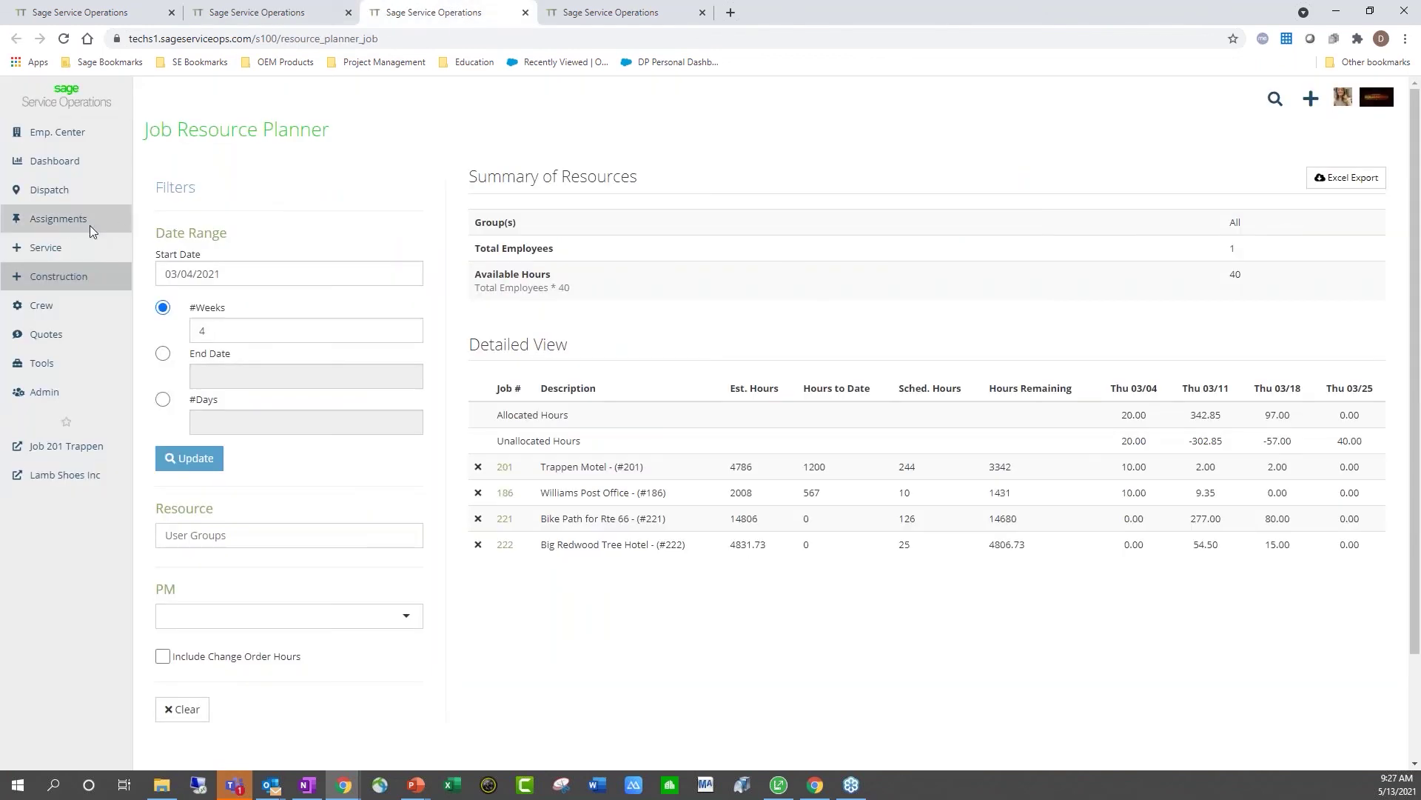
click(62, 221)
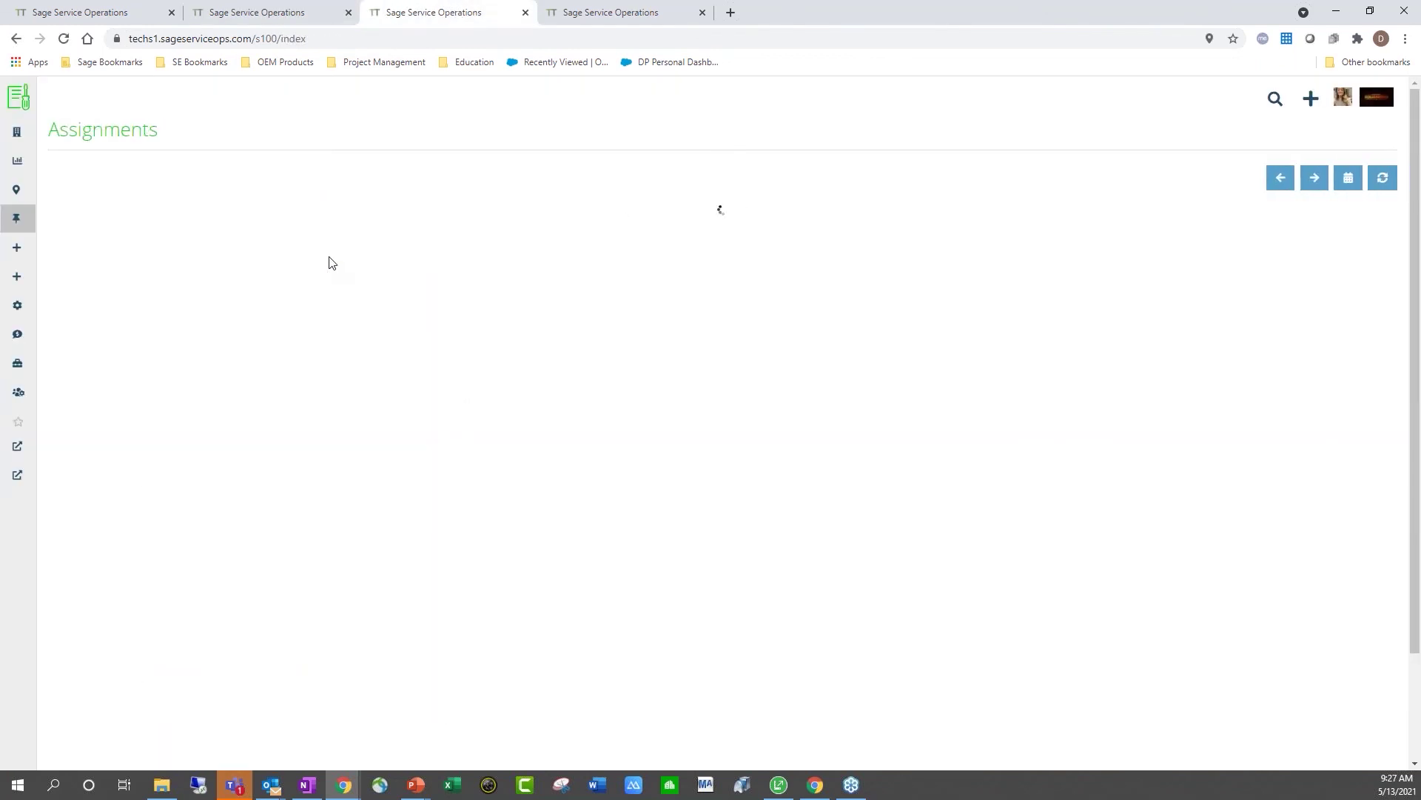
click(1382, 179)
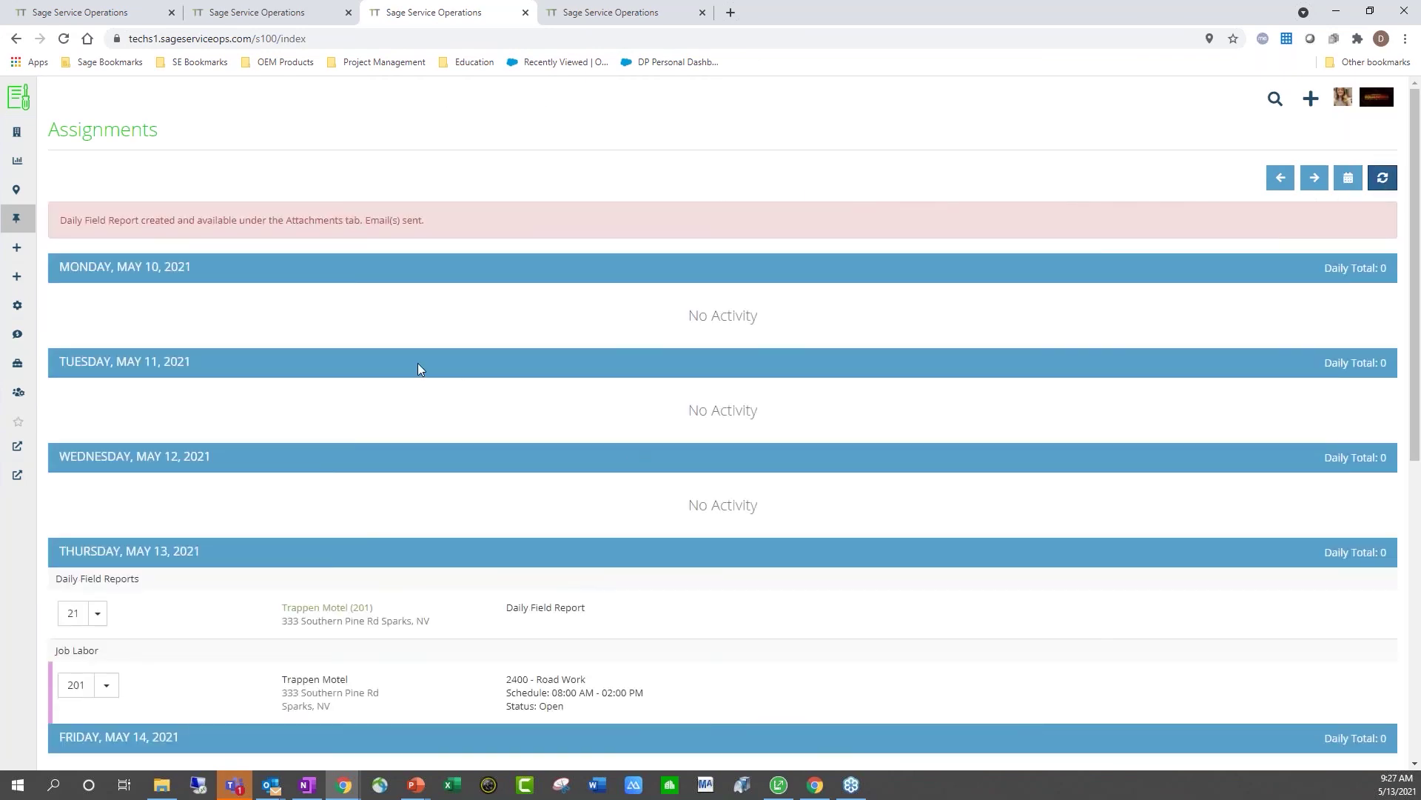
scroll(418, 368, down, 3)
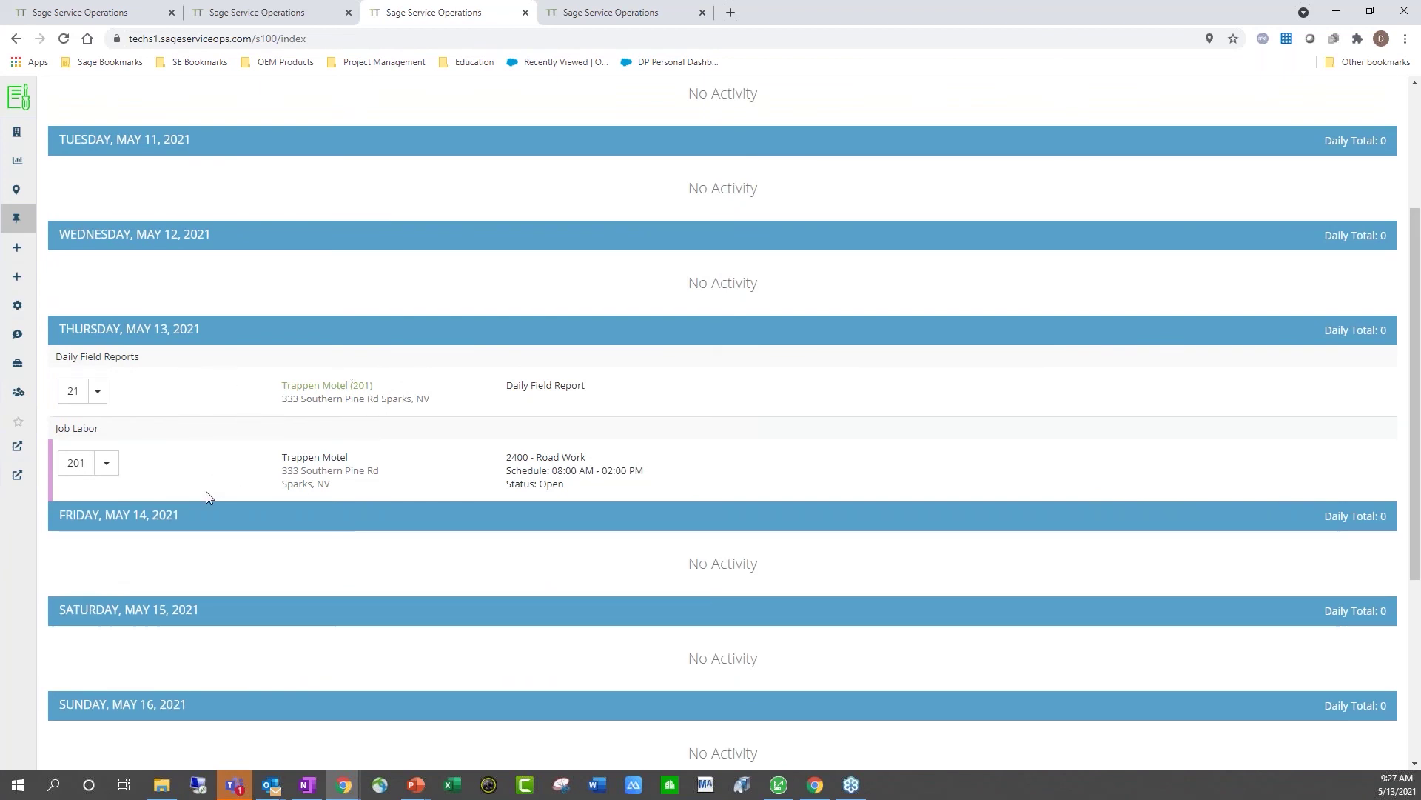
scroll(733, 498, up, 3)
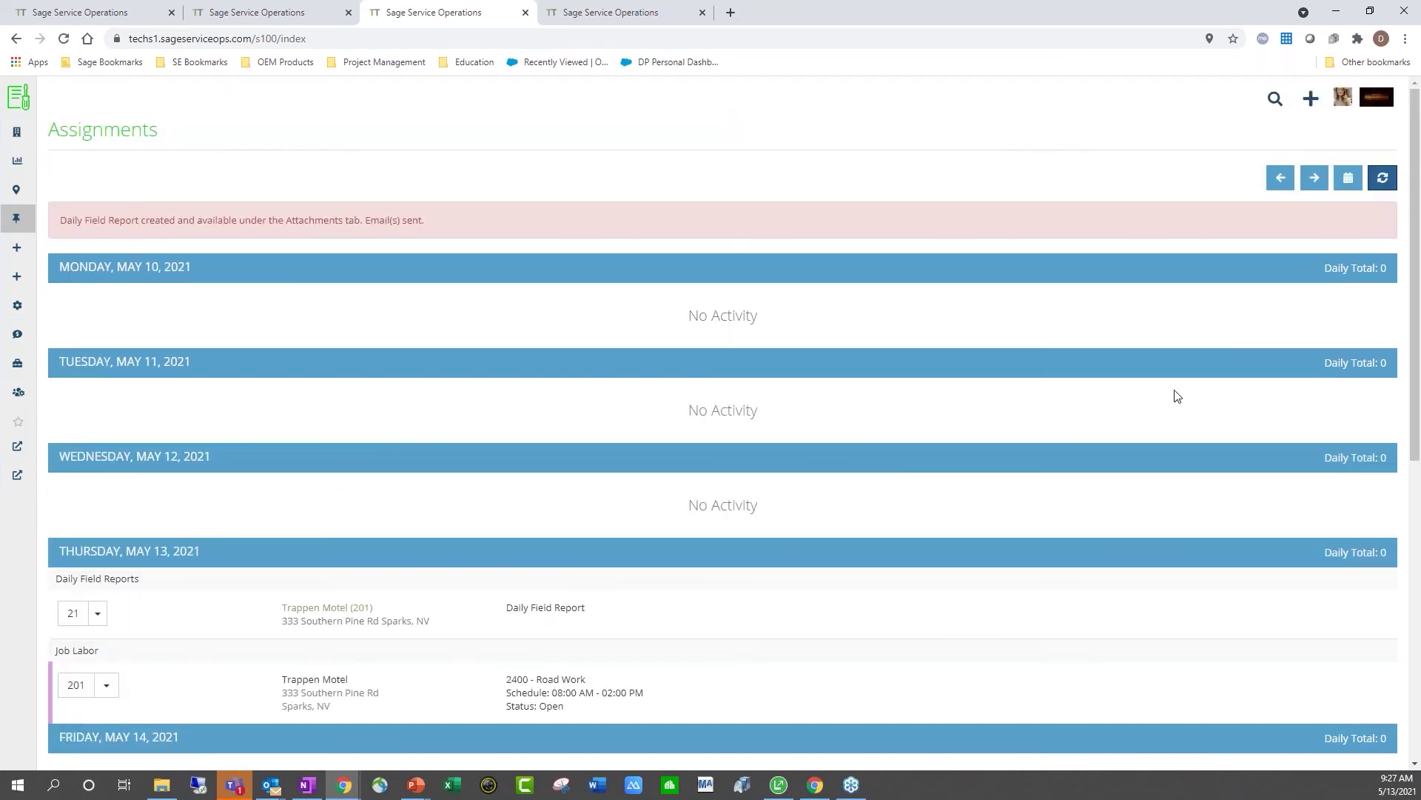
click(1357, 181)
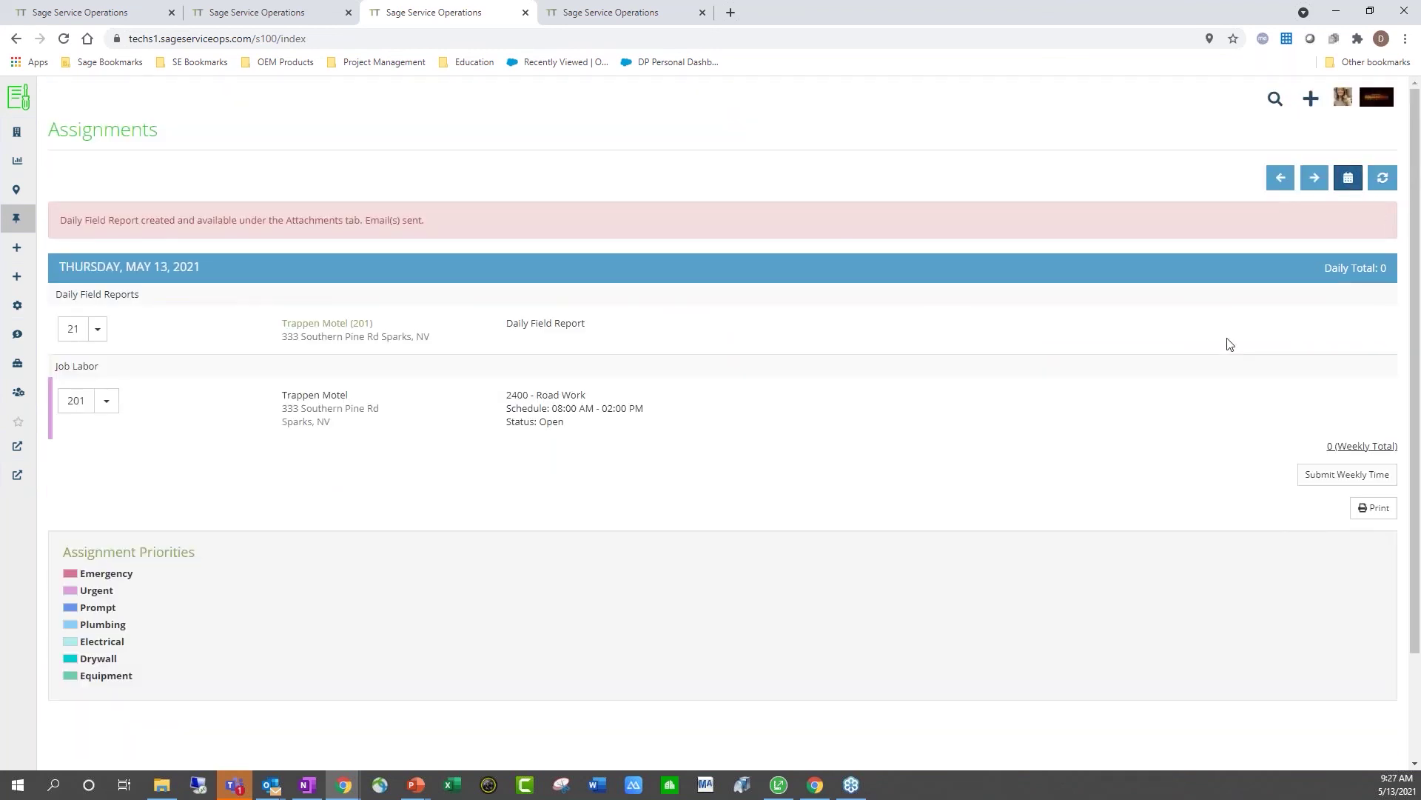
click(1312, 107)
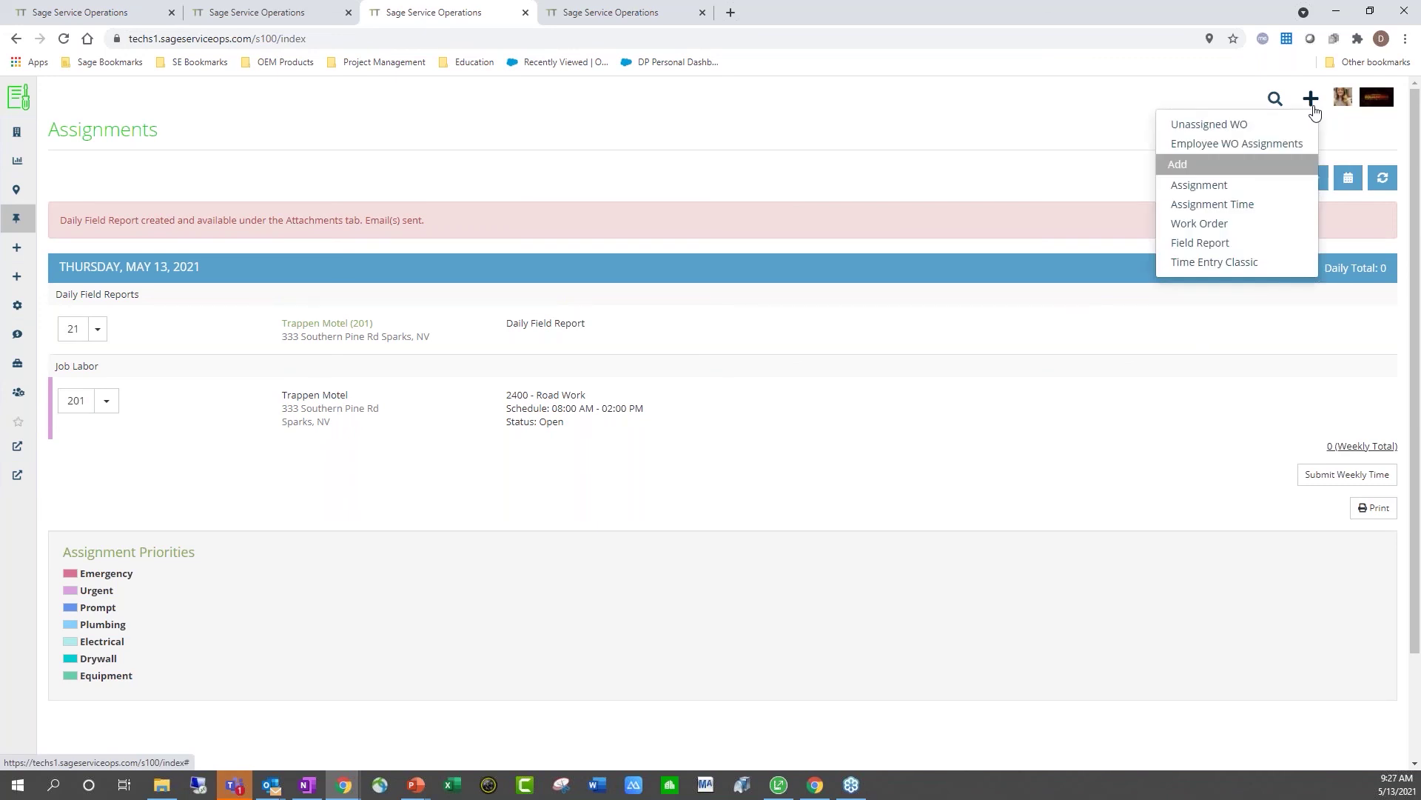
Step: Start a new assignment time entry for job 201 - Trappen Motel, cost code 2450 - Bike Path
click(1248, 210)
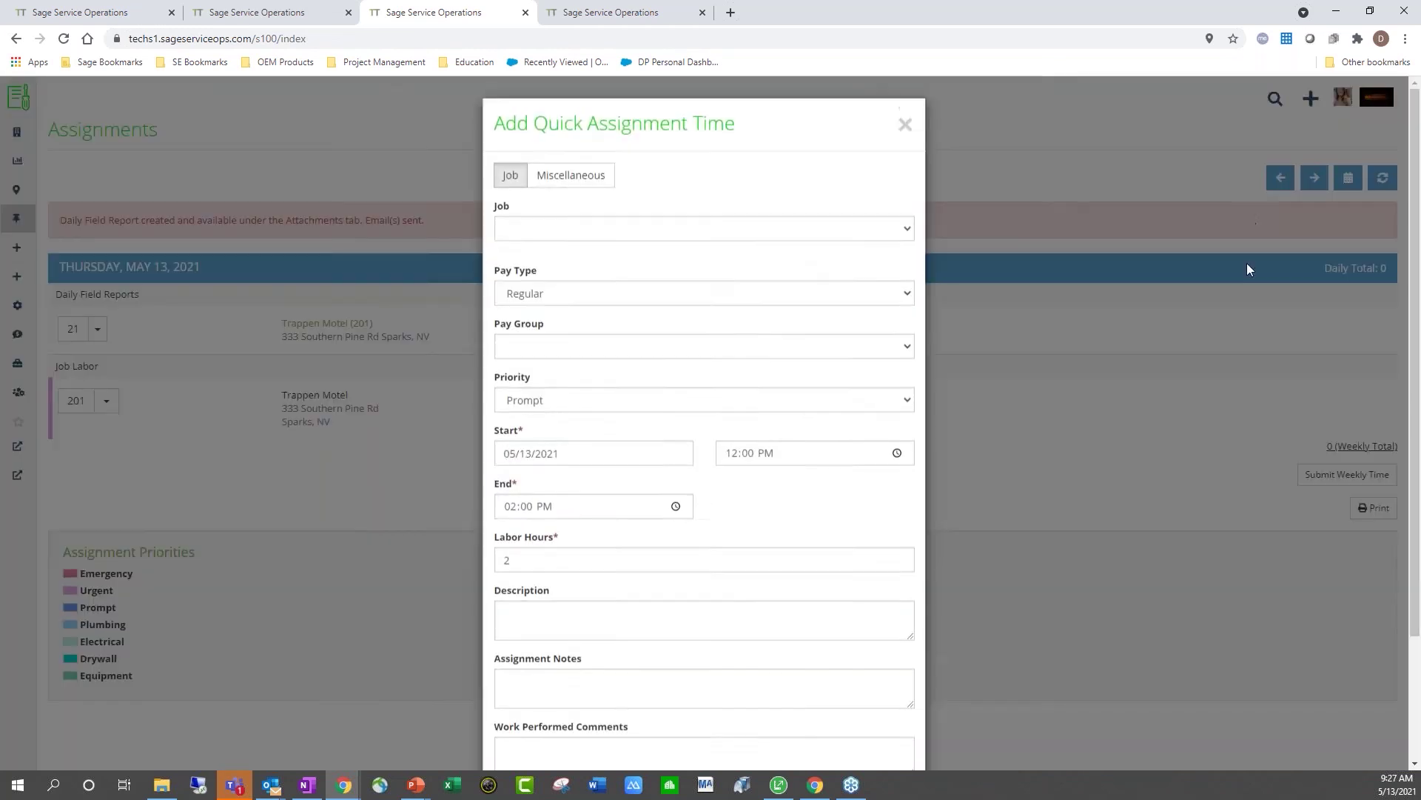
click(721, 230)
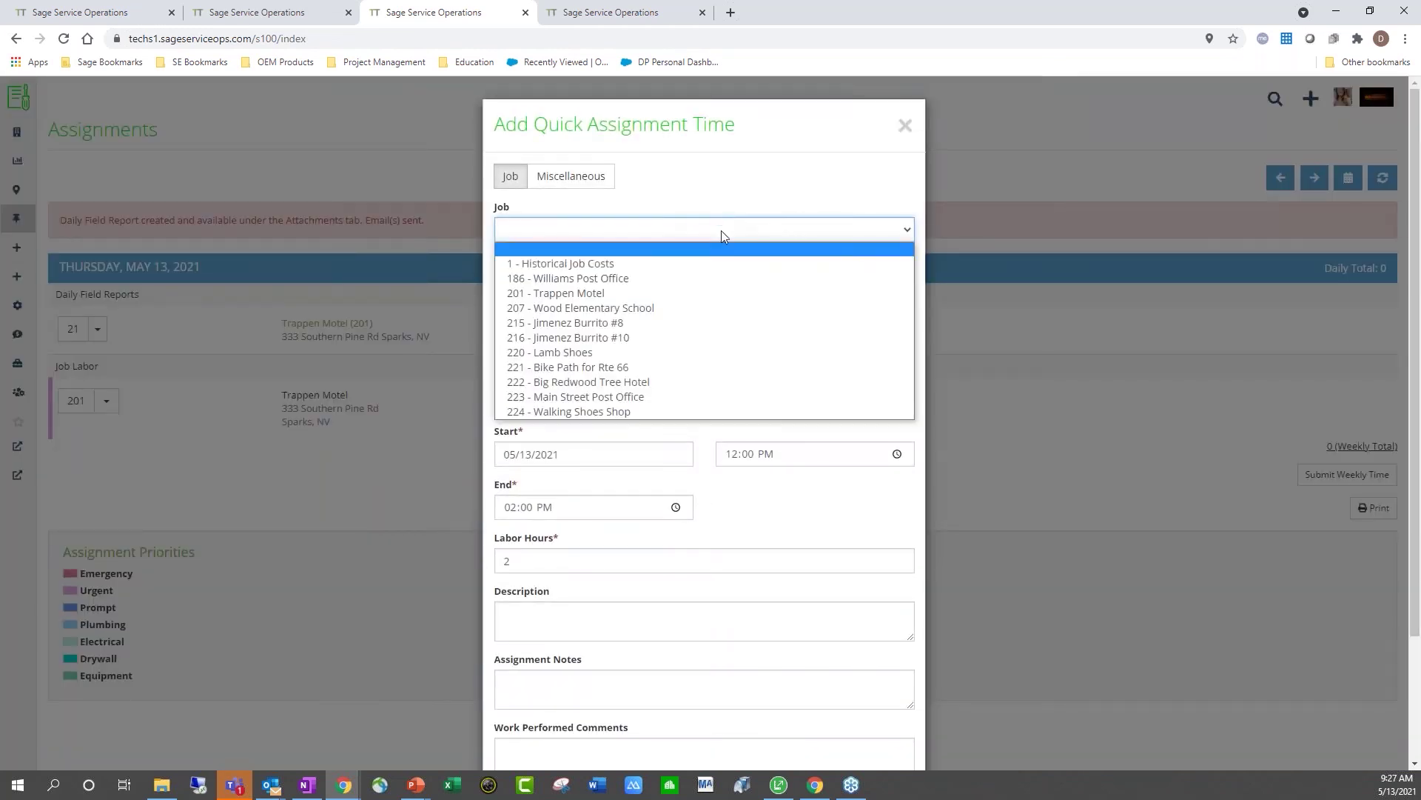
click(622, 294)
click(627, 353)
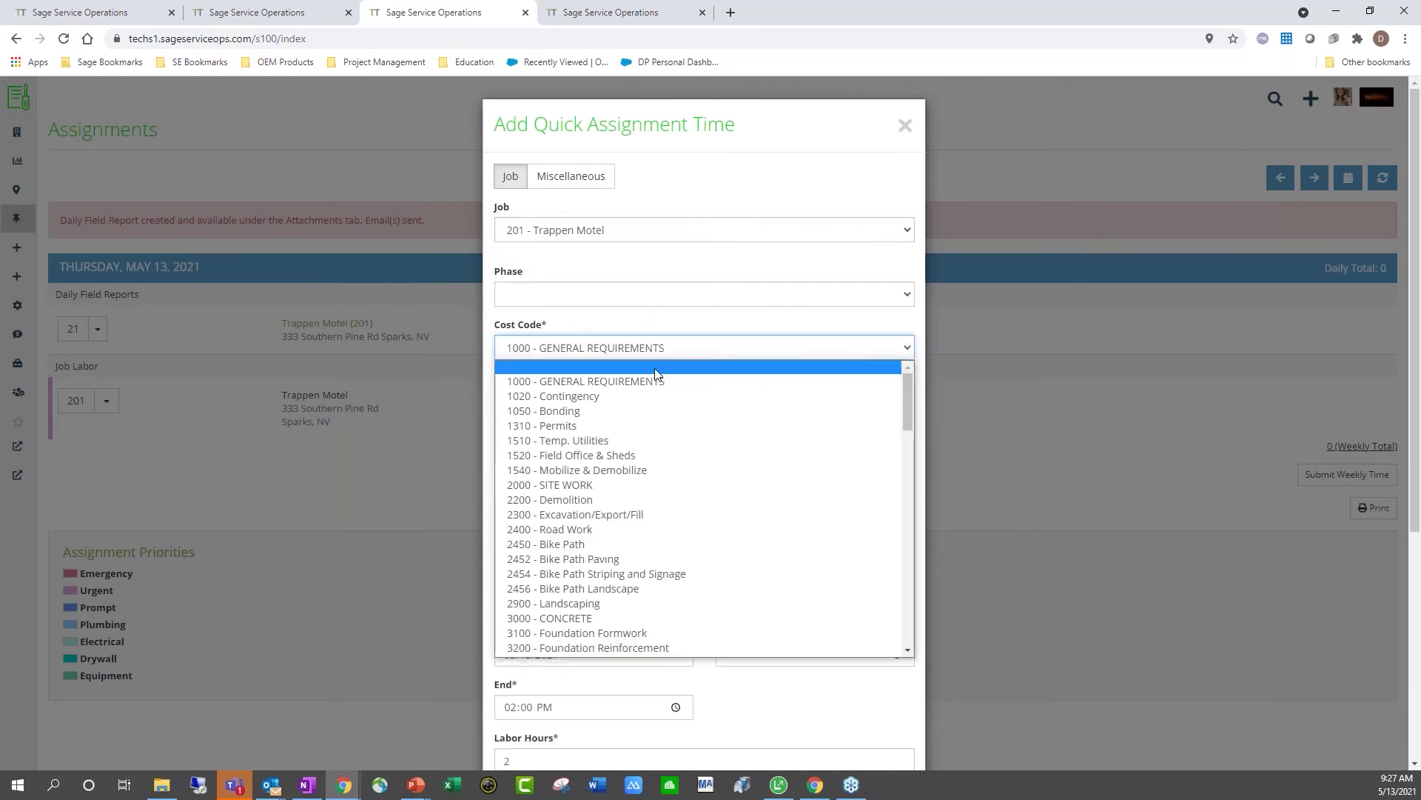
click(651, 543)
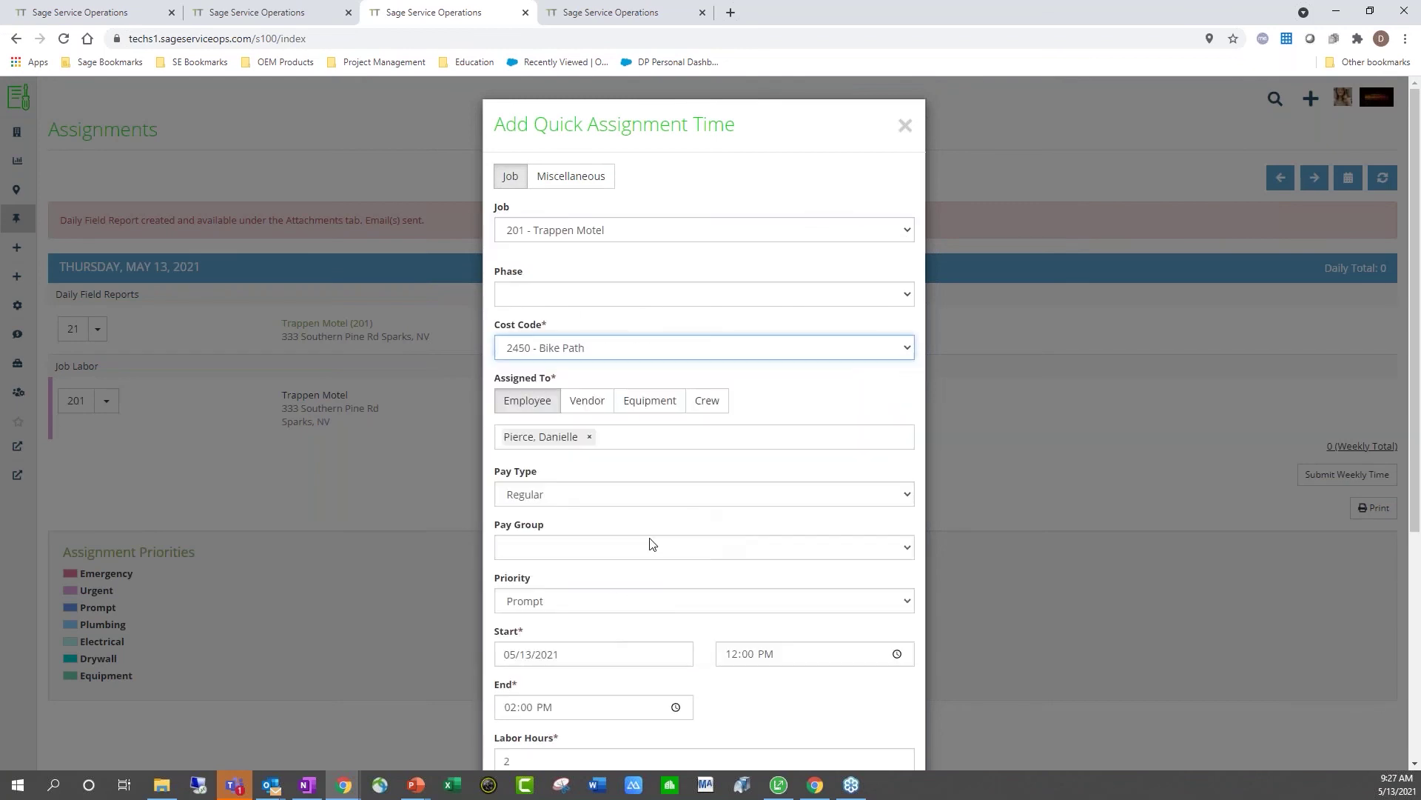
scroll(699, 492, down, 2)
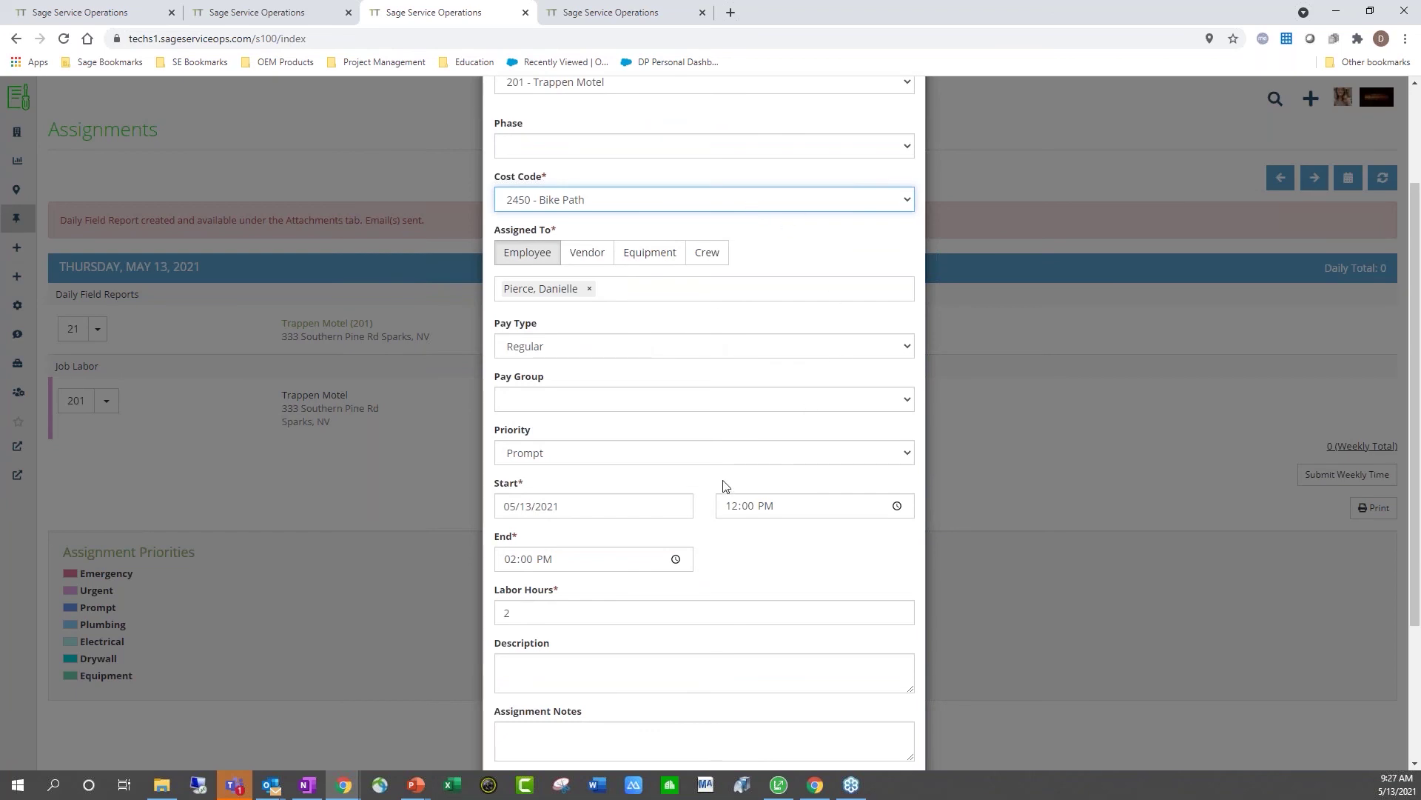
scroll(674, 463, down, 2)
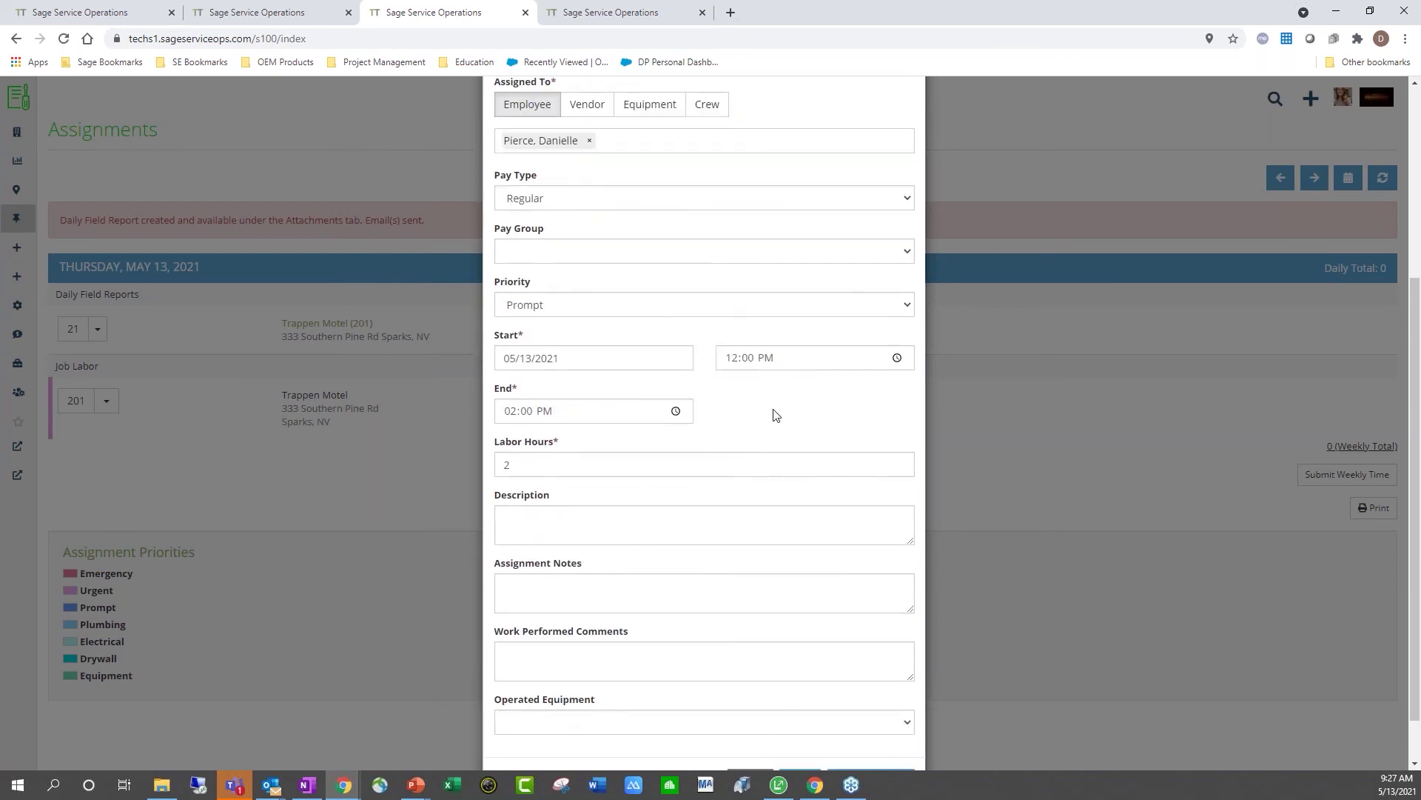
Step: Set the start time to 08:00 AM with 6 labor hours and save the entry
click(896, 357)
scroll(739, 429, up, 2)
click(739, 428)
click(823, 414)
scroll(691, 441, down, 1)
click(674, 411)
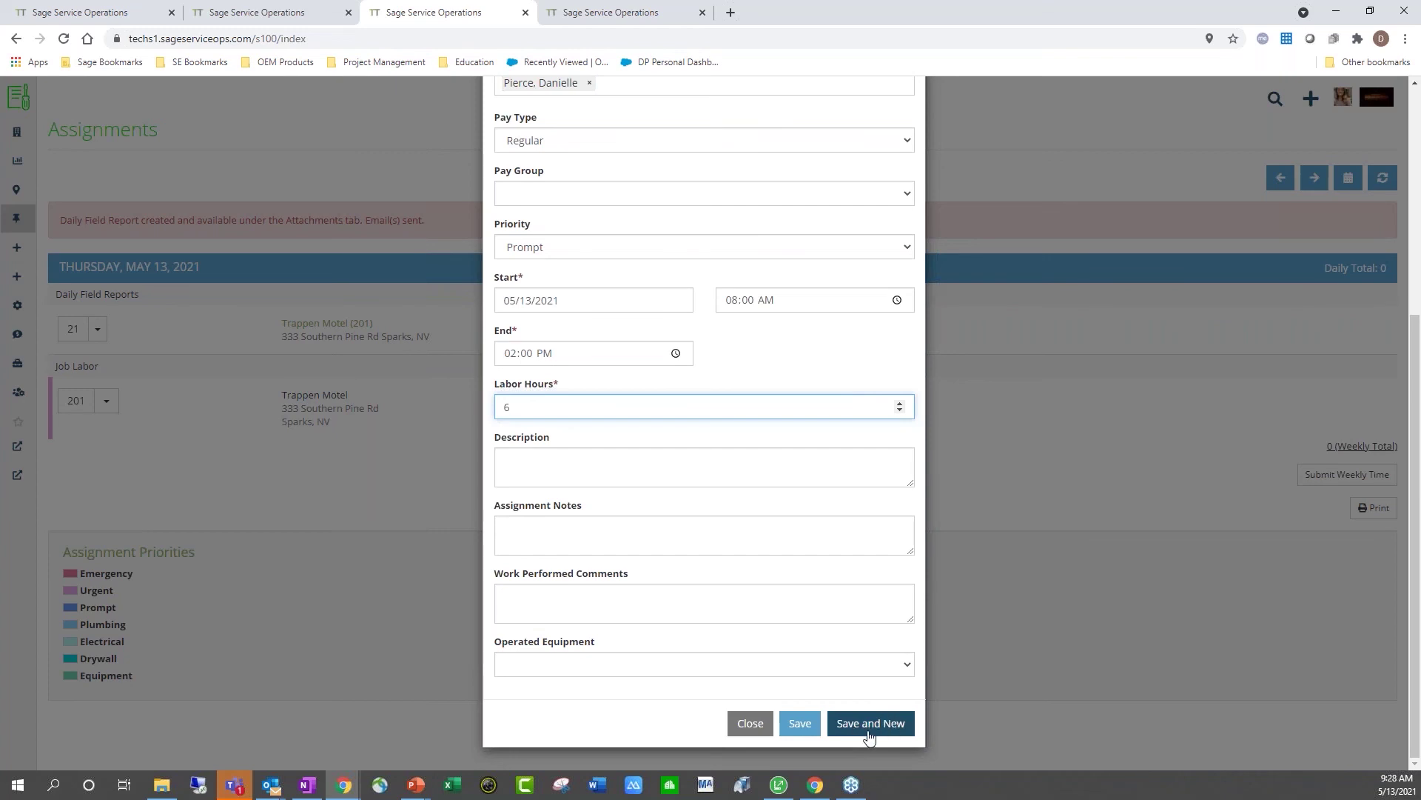
click(799, 724)
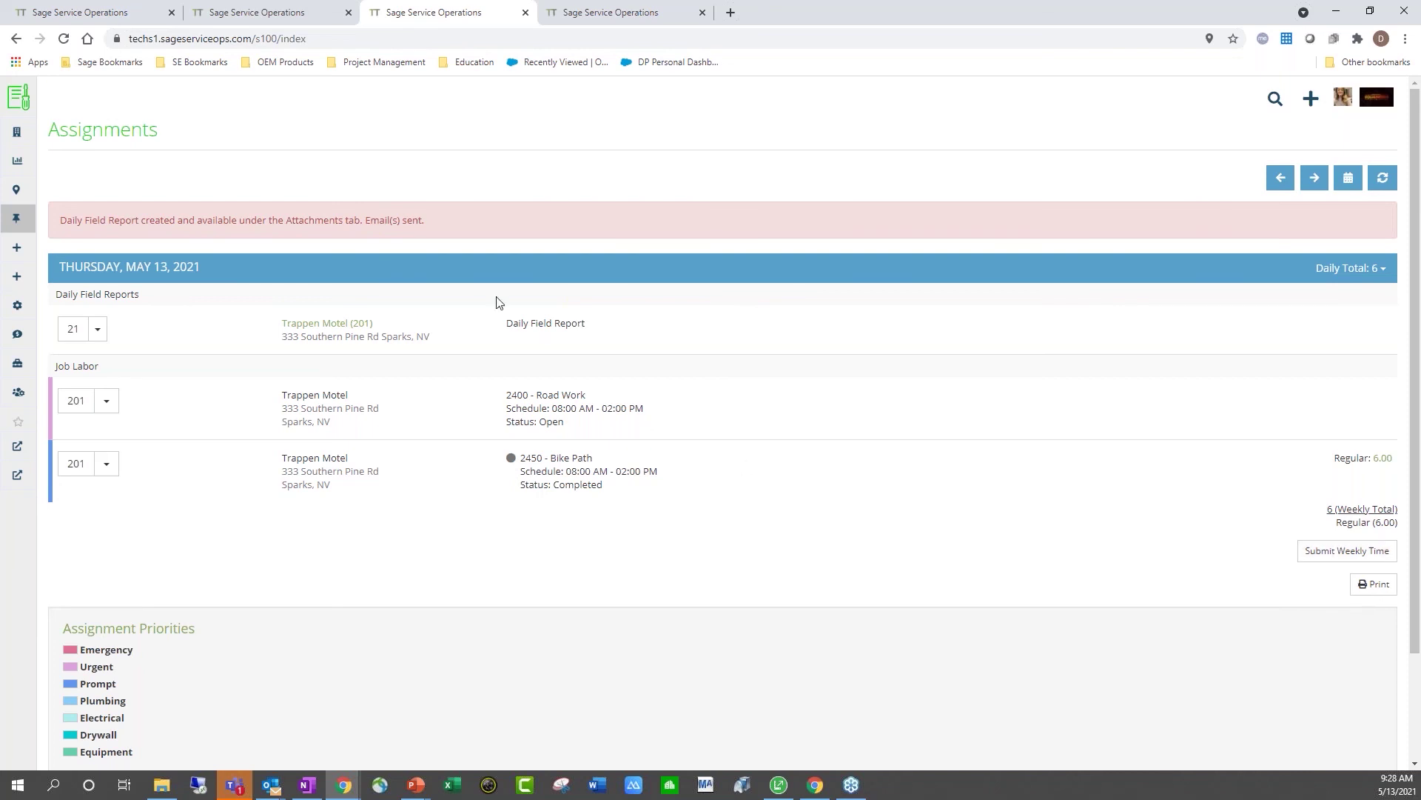
Step: Open Tools > Time Review and check the Dec 30 entry's Action options without choosing one
click(620, 15)
click(55, 365)
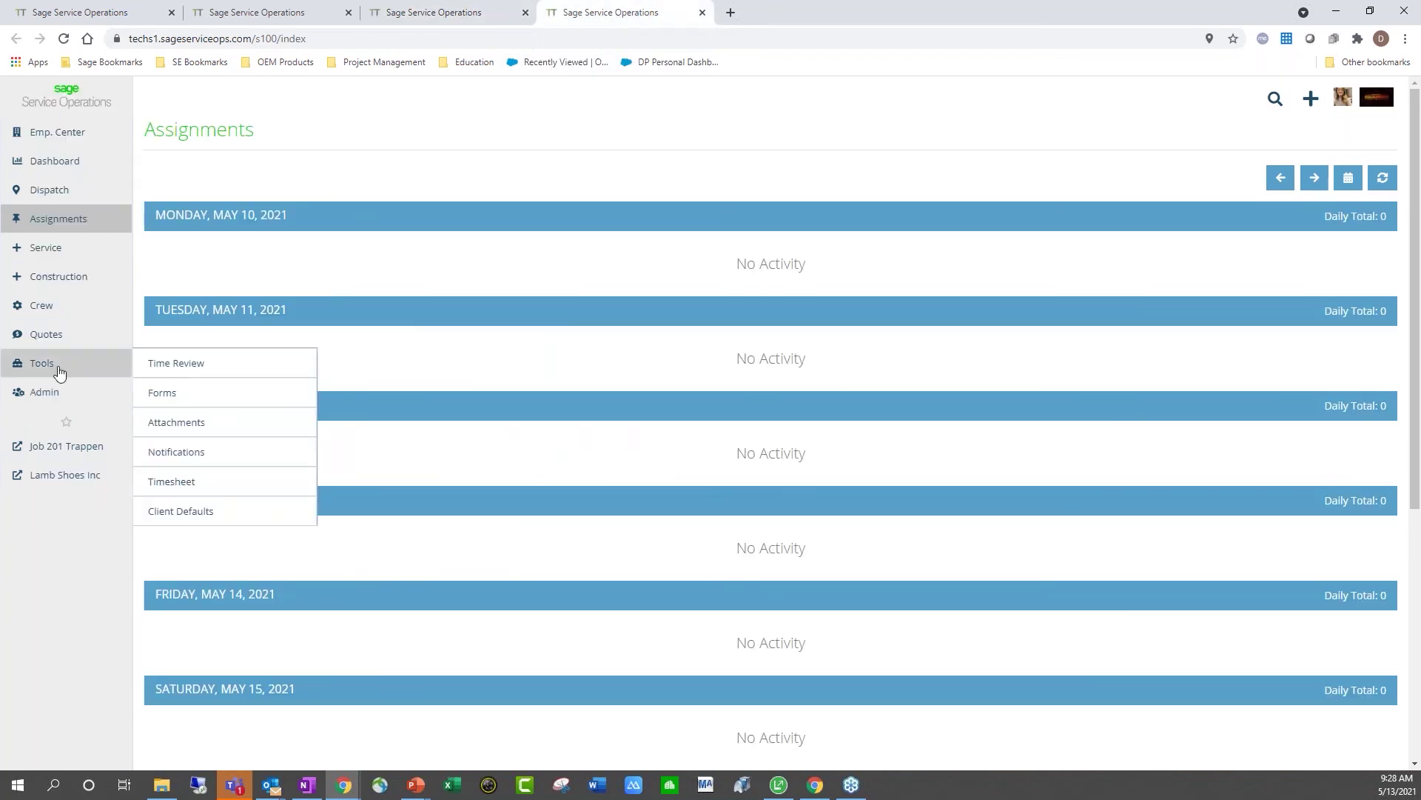
click(176, 365)
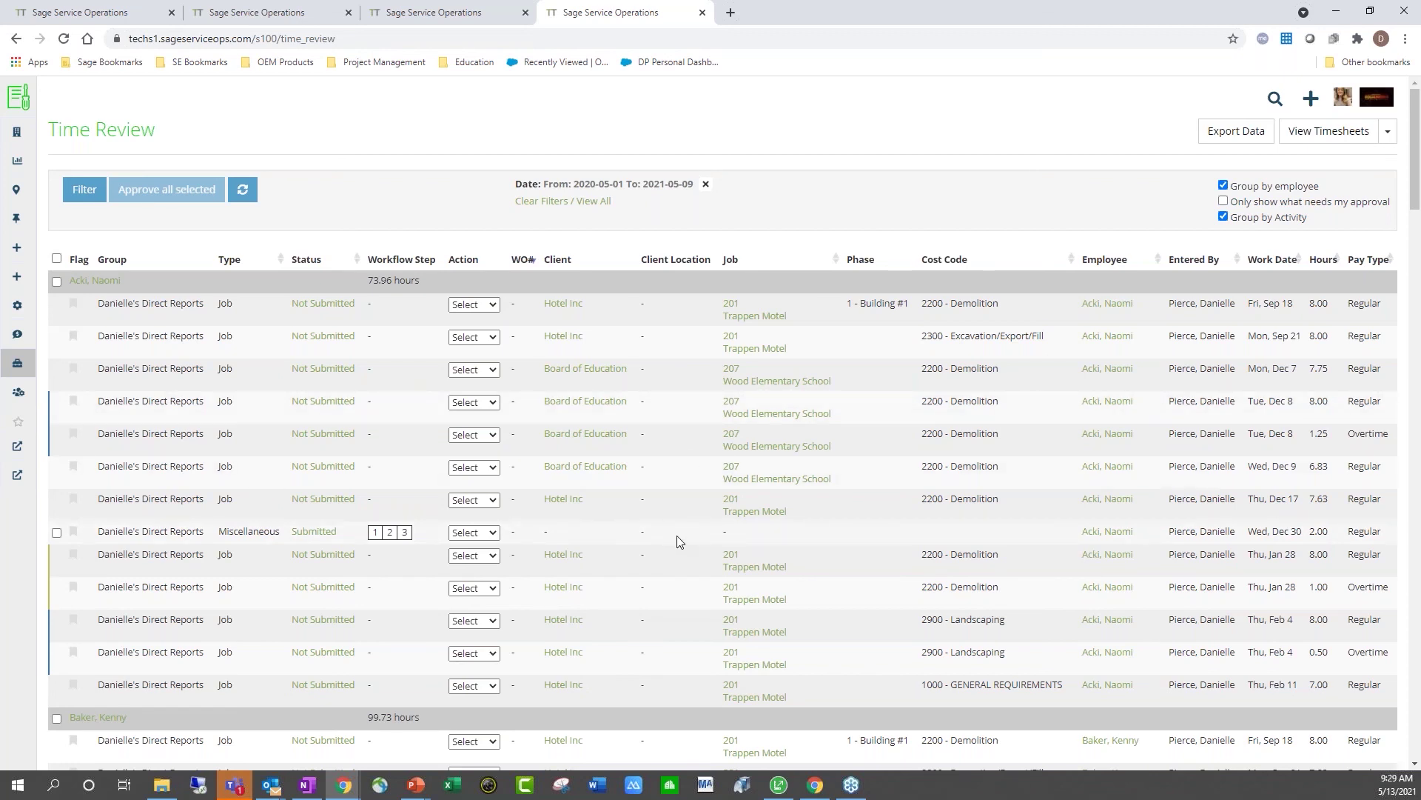
click(490, 533)
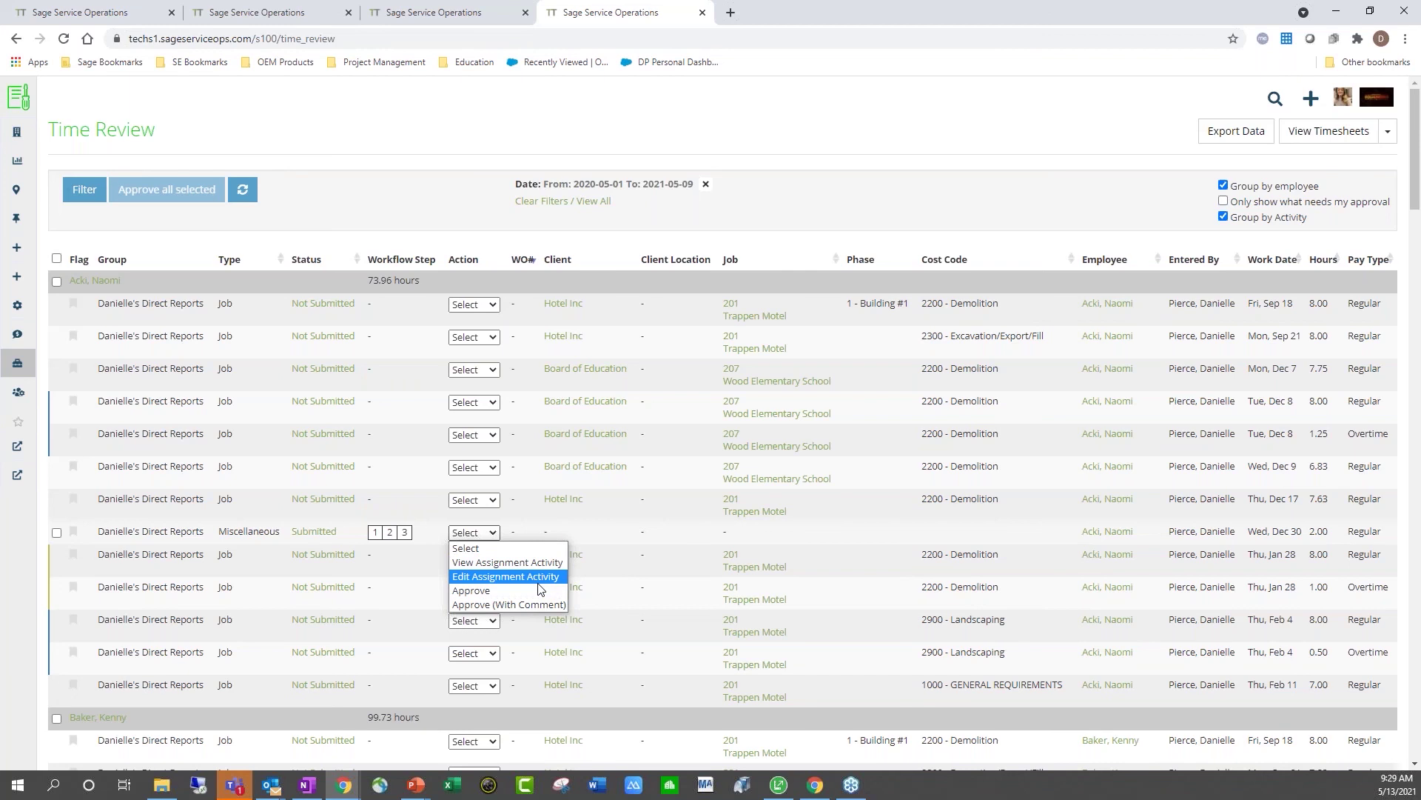
click(468, 534)
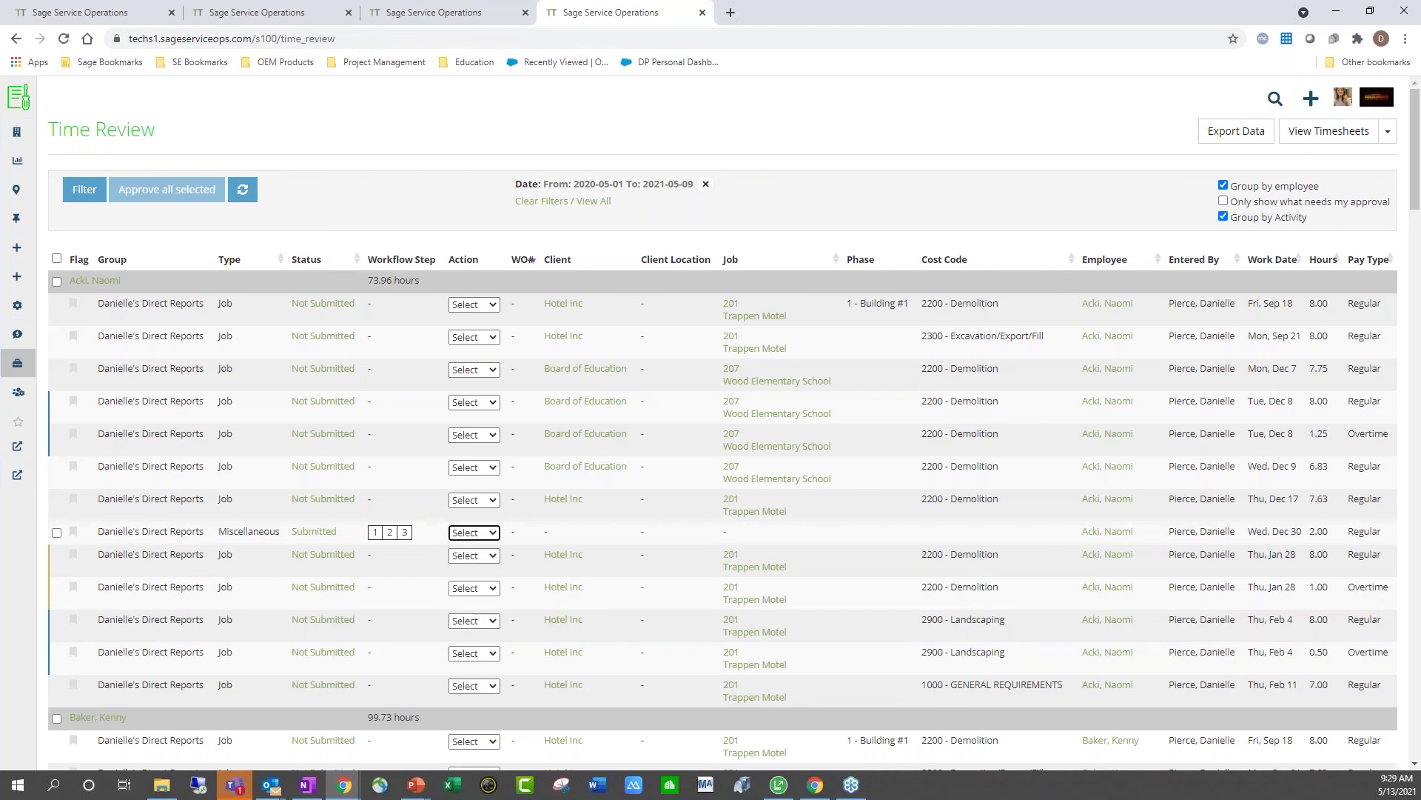
Step: In Sage 100 Contractor, open Daily Field Reports at the latest record, report 21
click(789, 788)
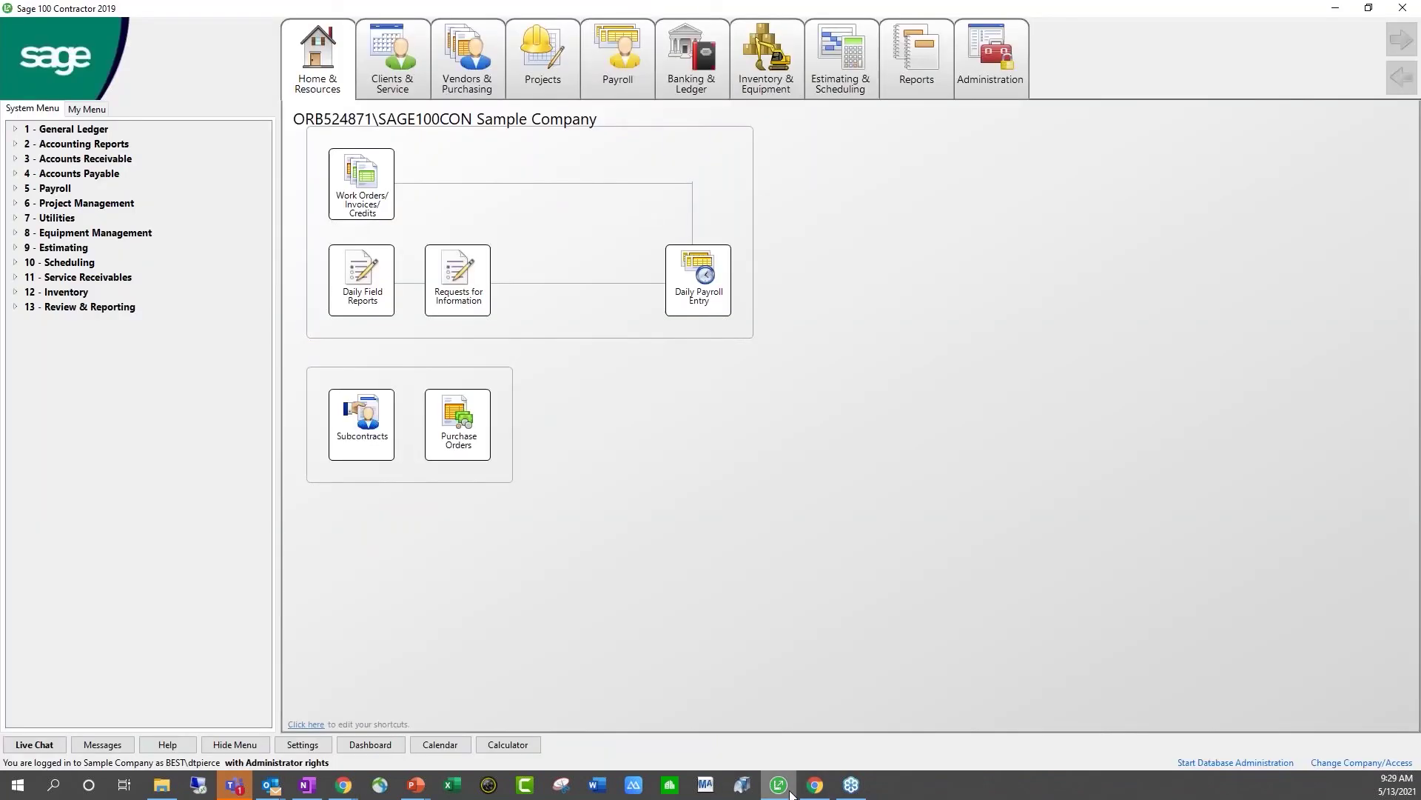
click(357, 280)
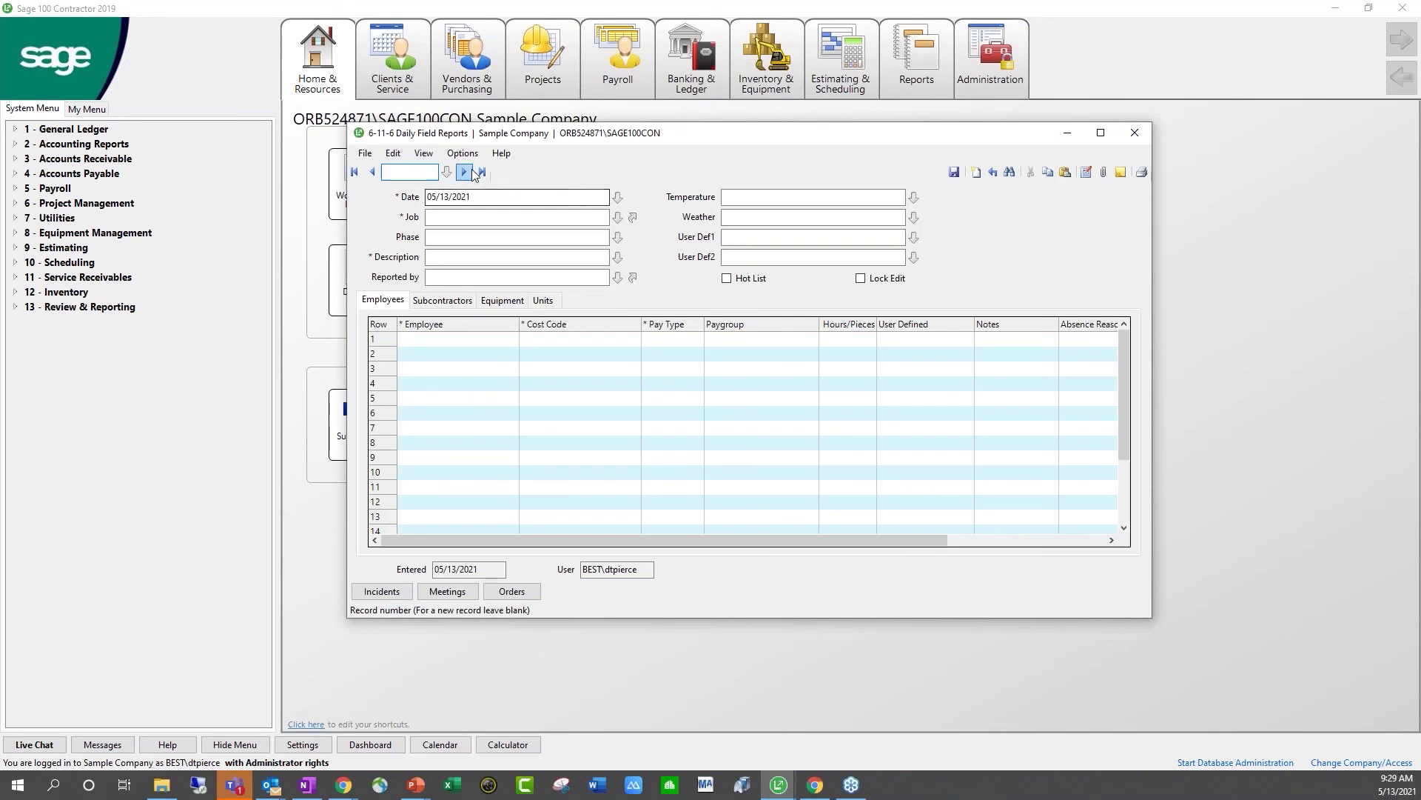
click(482, 171)
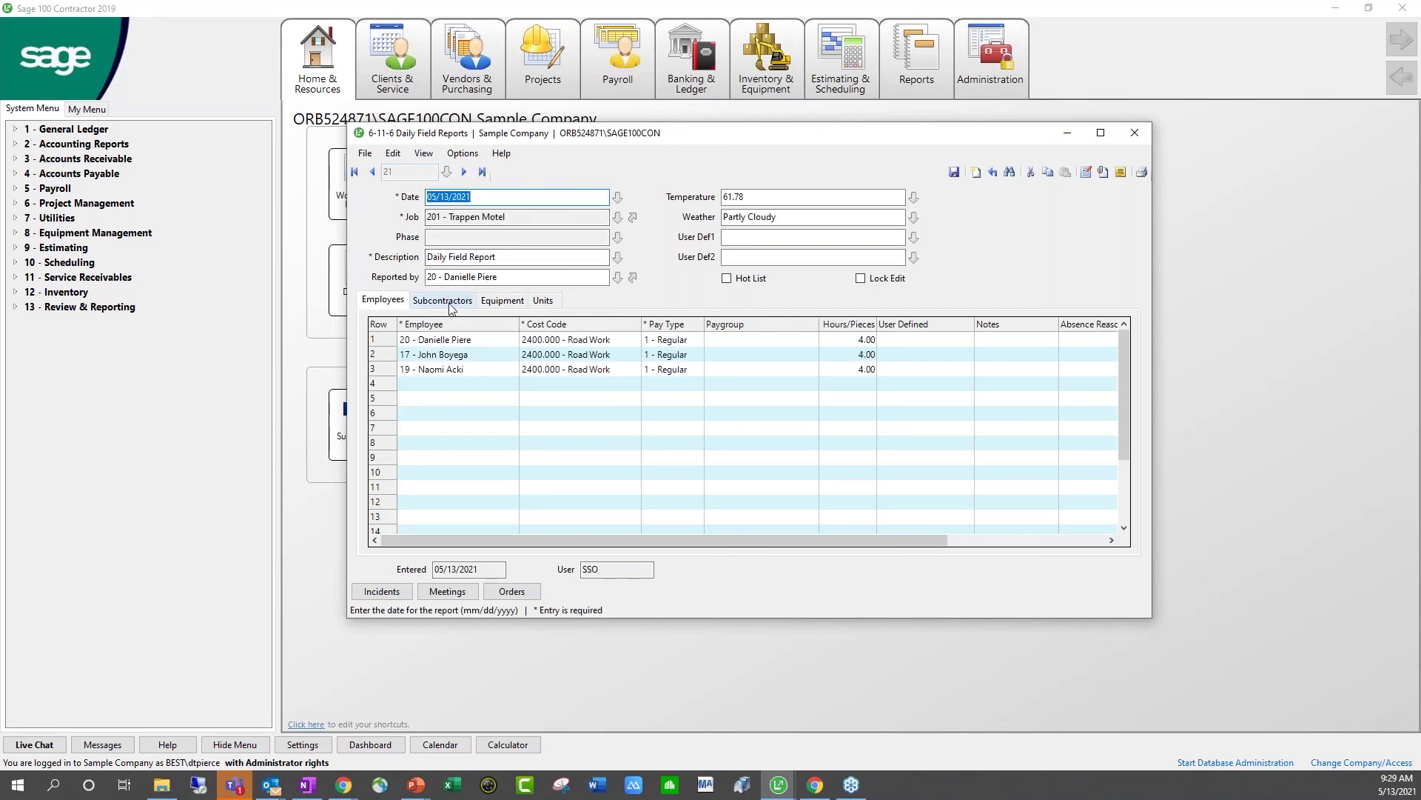
Step: Review report 21's incidents, then its Subcontractors and Equipment tabs showing the JCB 926 Forklift
click(386, 597)
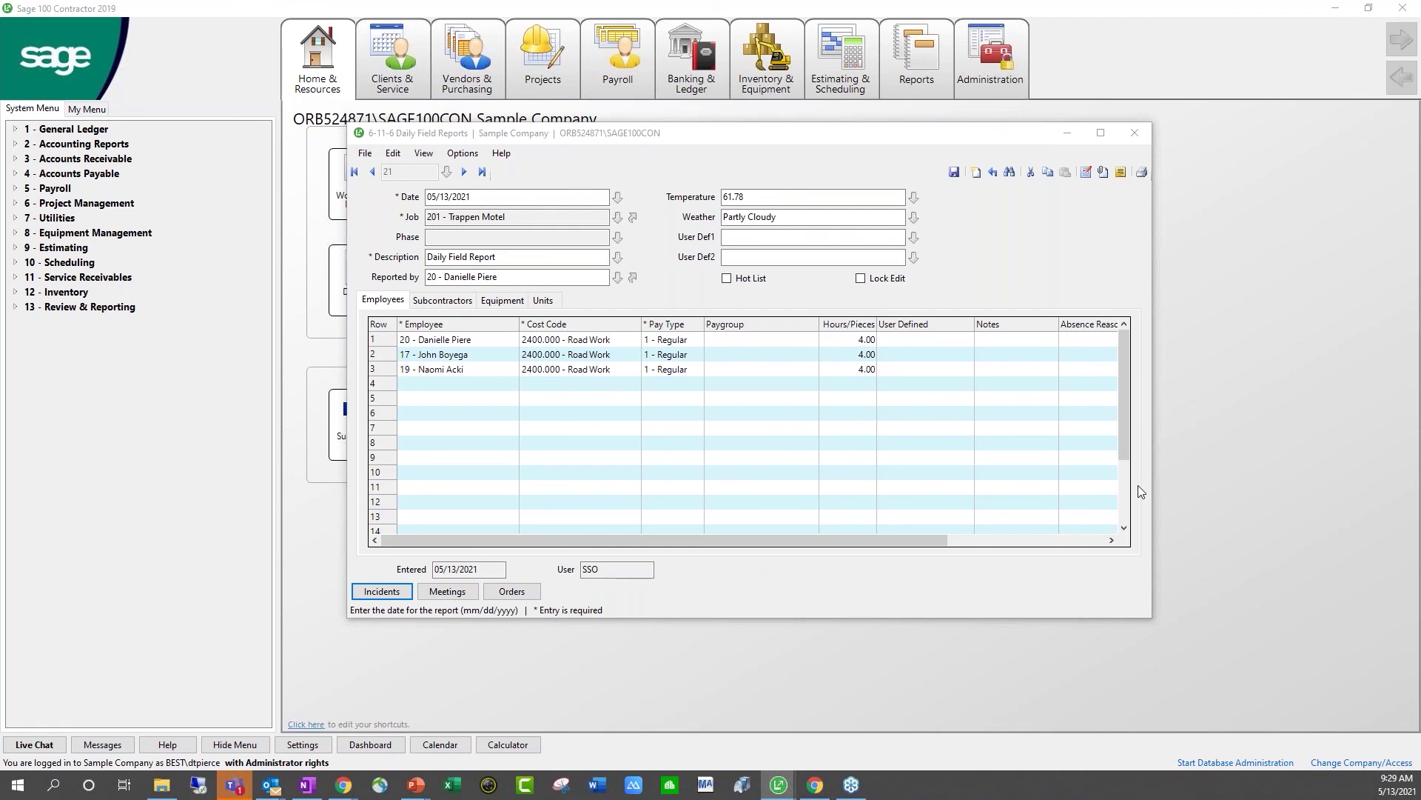
drag(1143, 194, 498, 119)
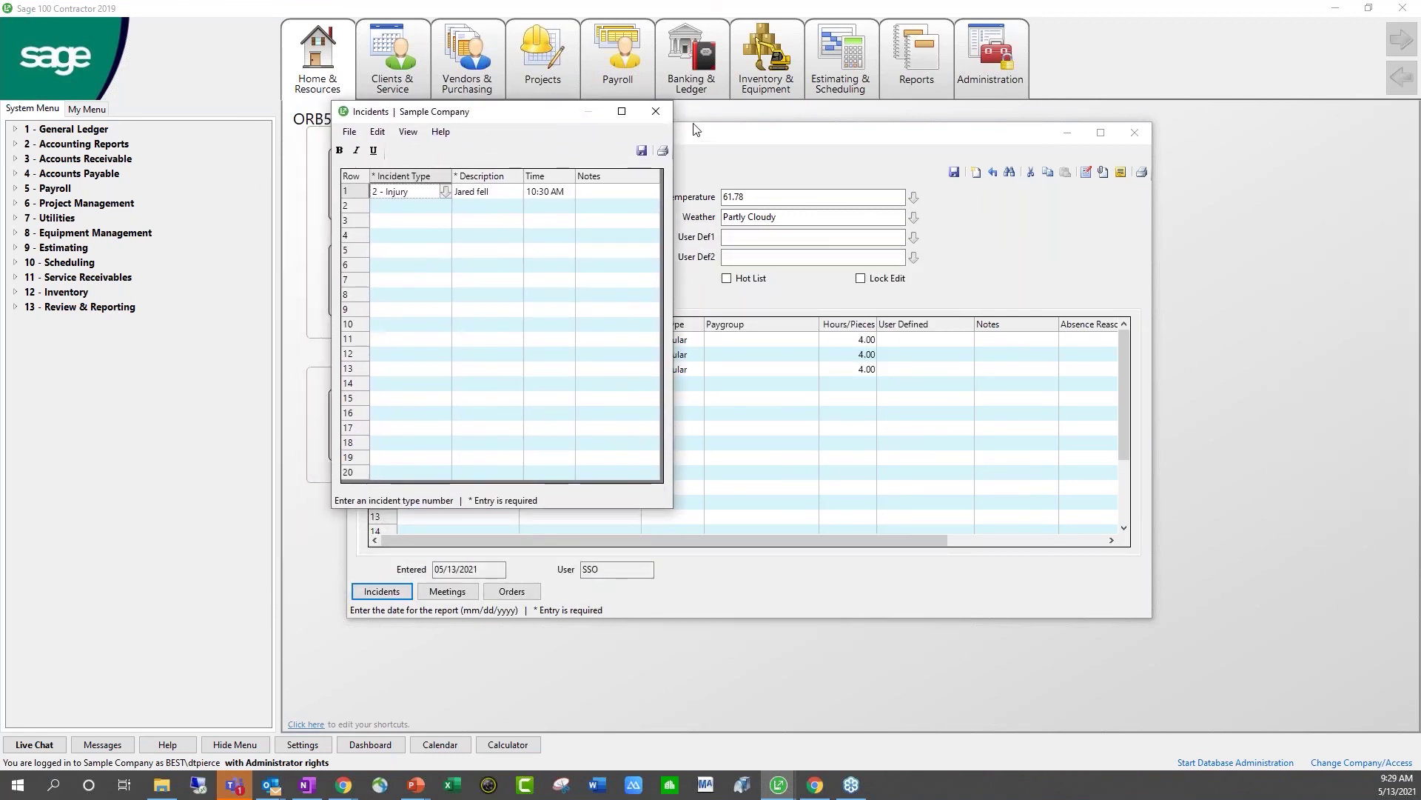
click(668, 112)
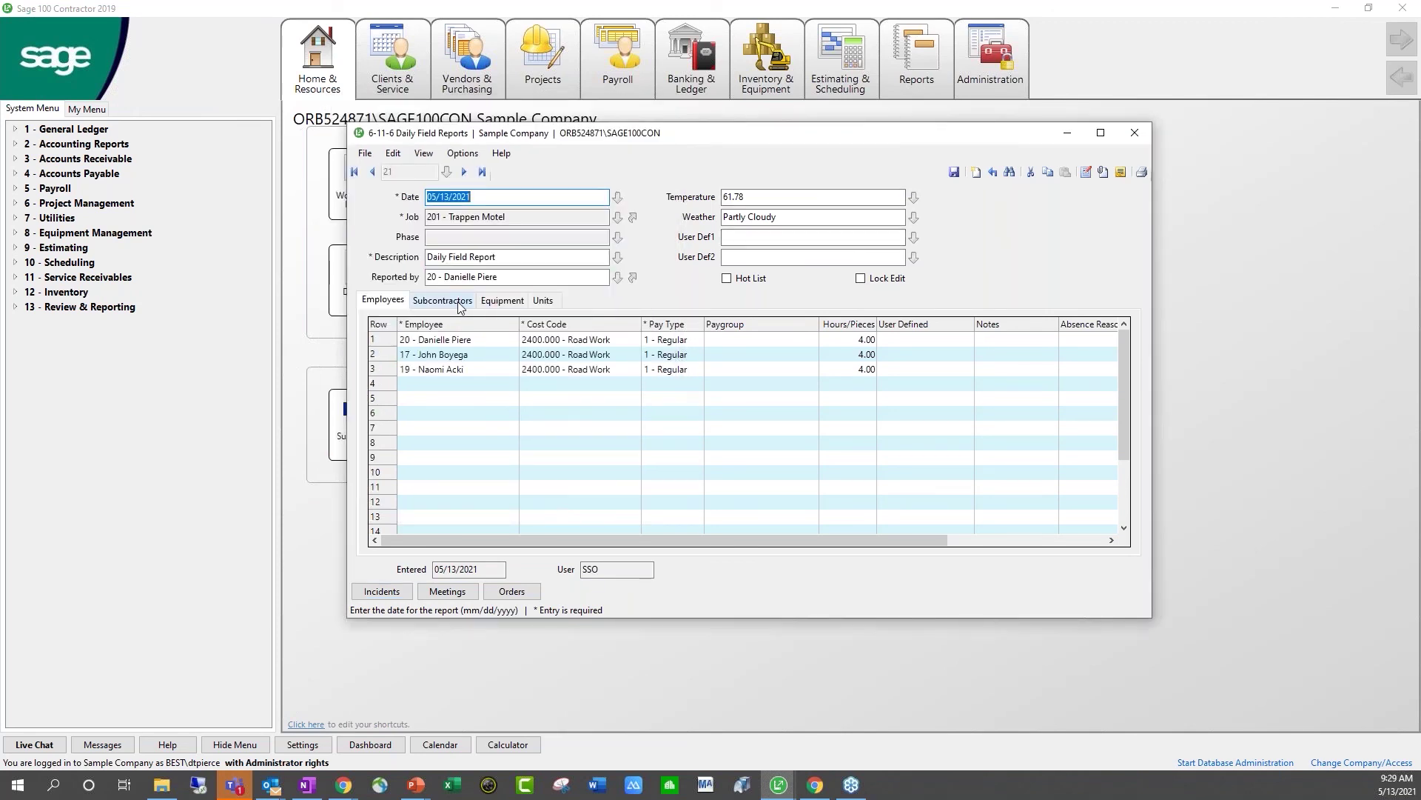
click(459, 302)
click(510, 302)
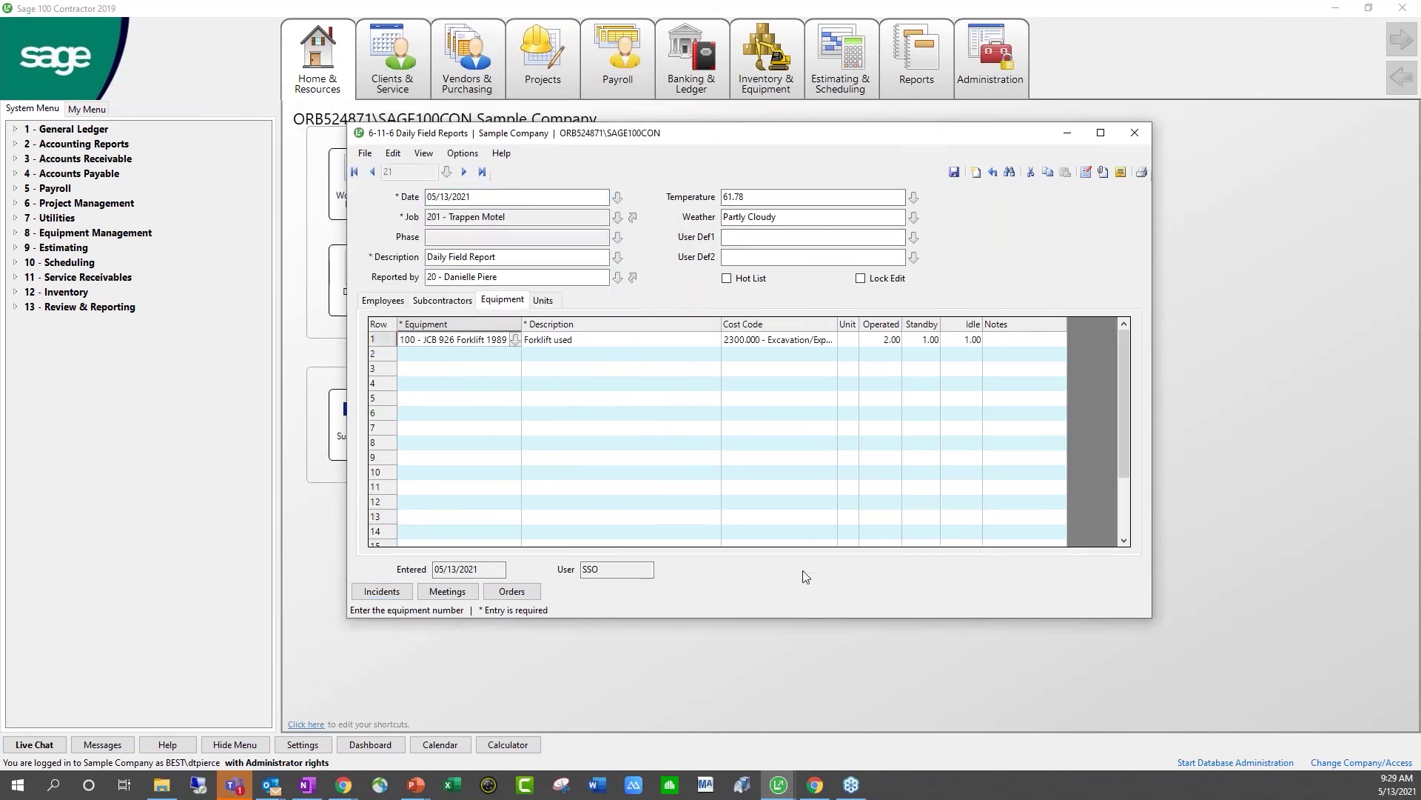